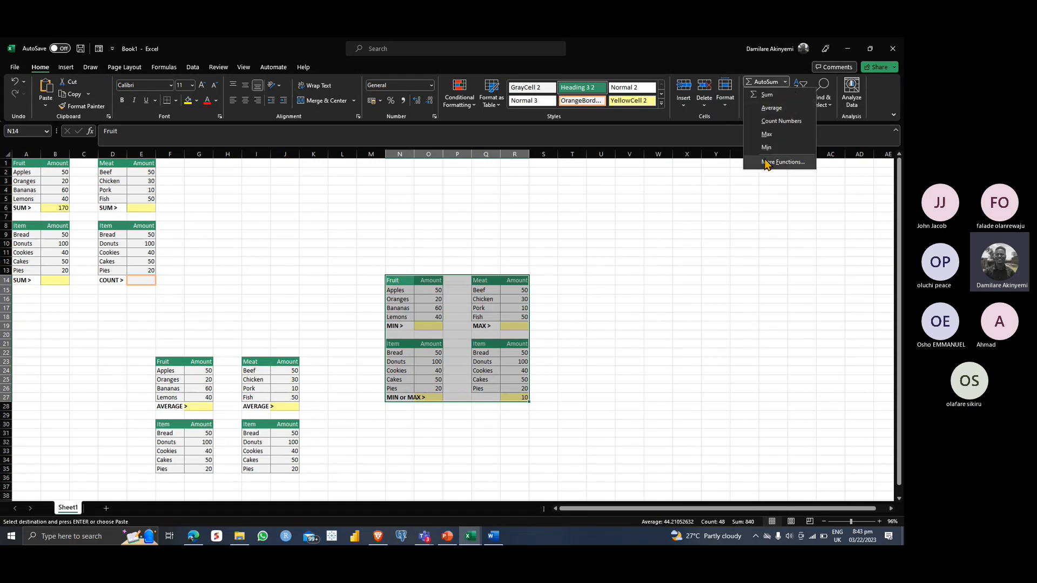
Switch to PowerPoint to read the "Basics: doing math with Excel" slide and return to the Excel workbook
click(728, 215)
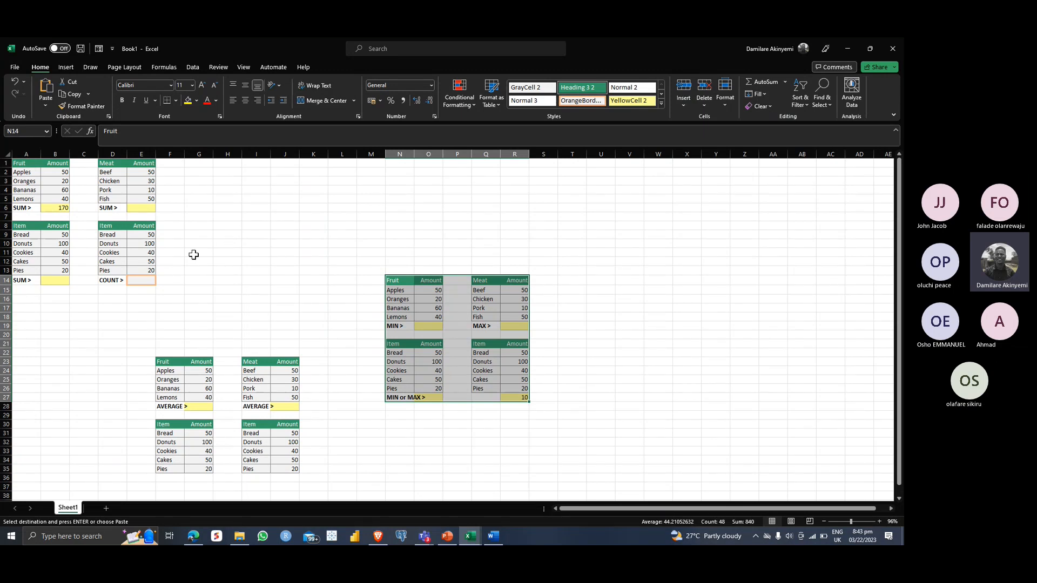
key(alt+Tab)
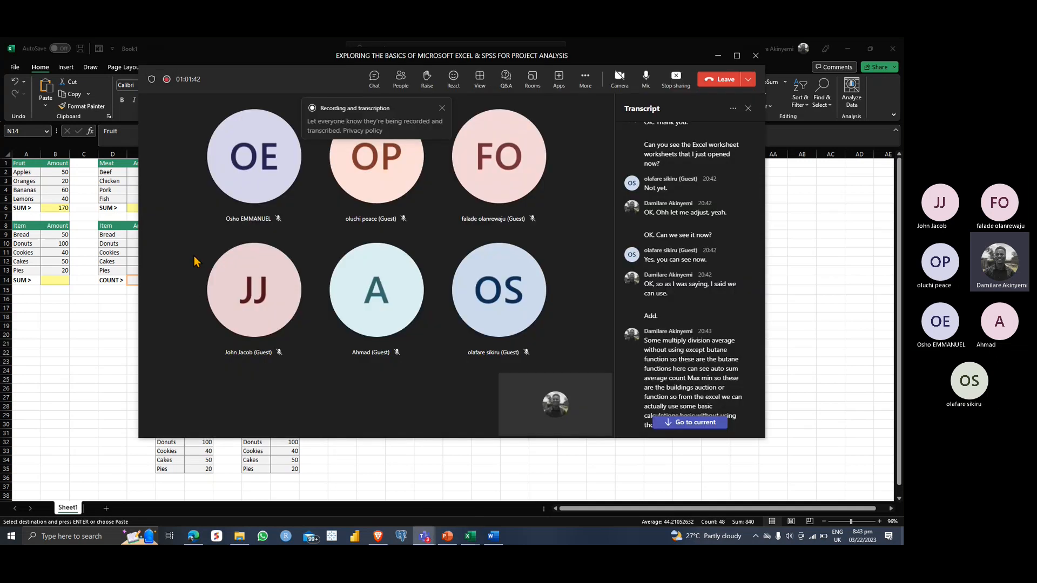
key(alt+Tab)
click(447, 535)
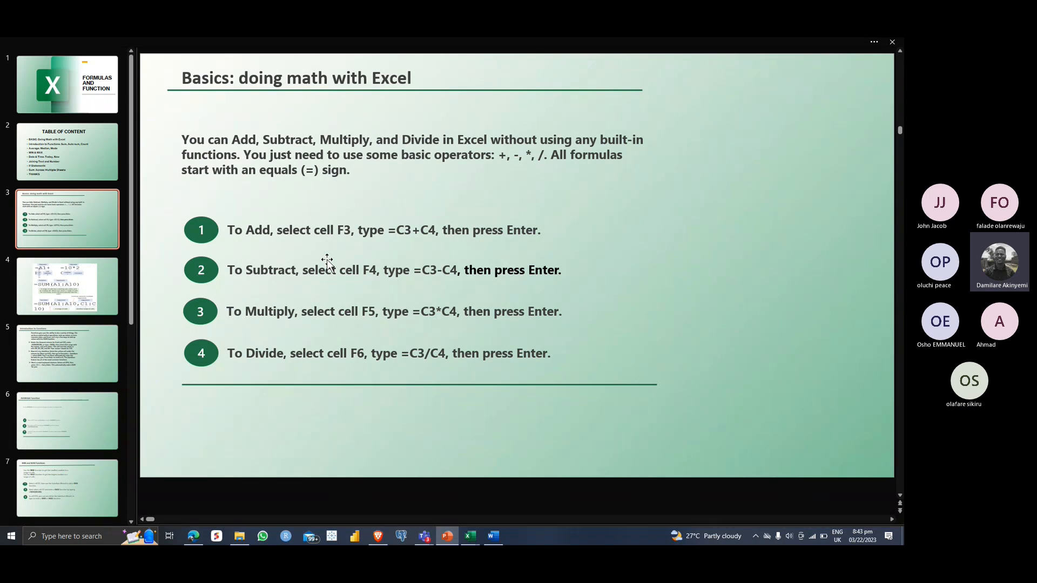
key(alt+Tab)
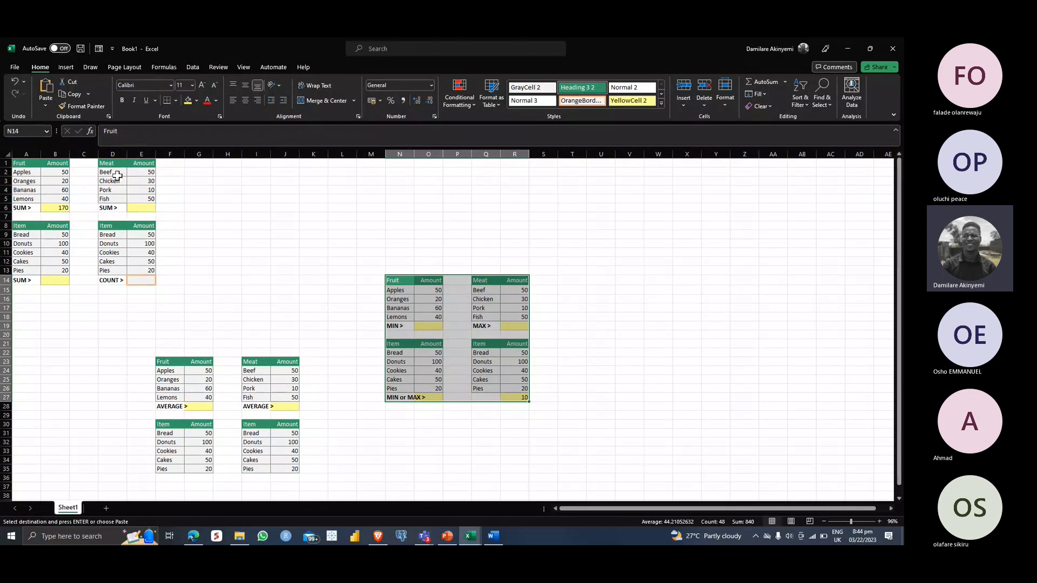
Total the meat amounts in E6 by adding the individual cells with the formula =E2+E3+E4+E5
click(146, 209)
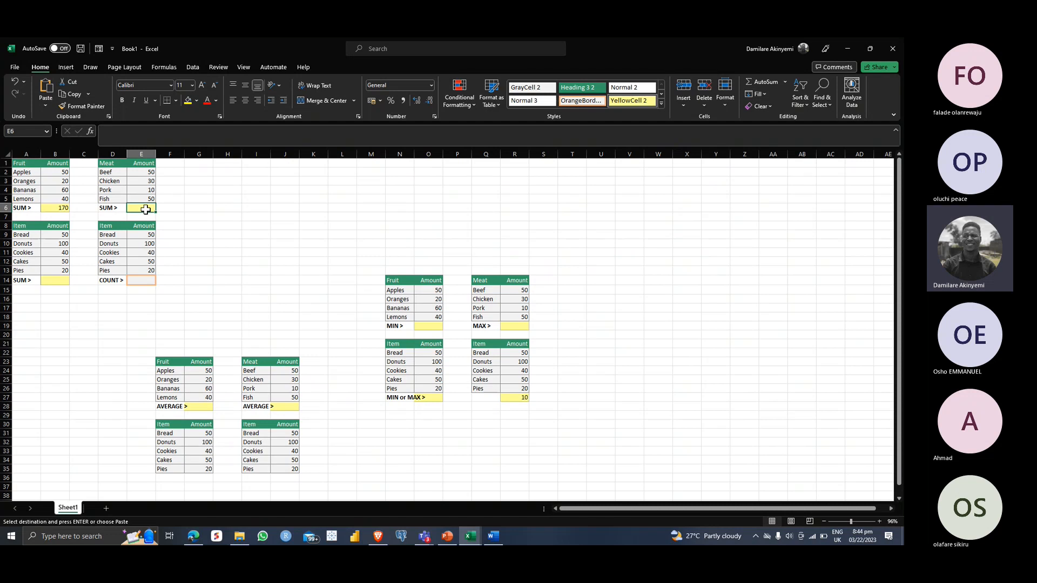
text(=)
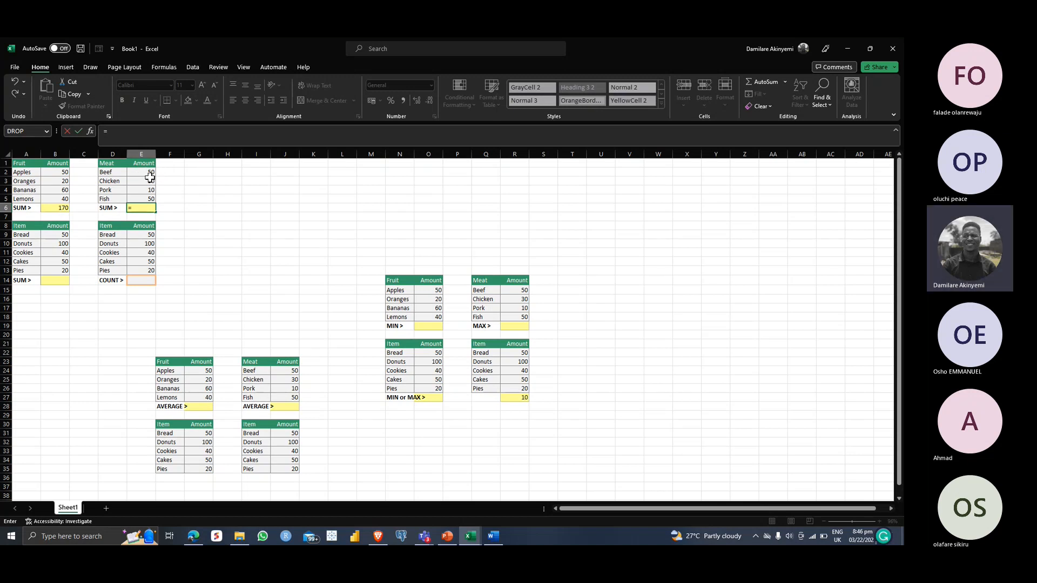
click(150, 174)
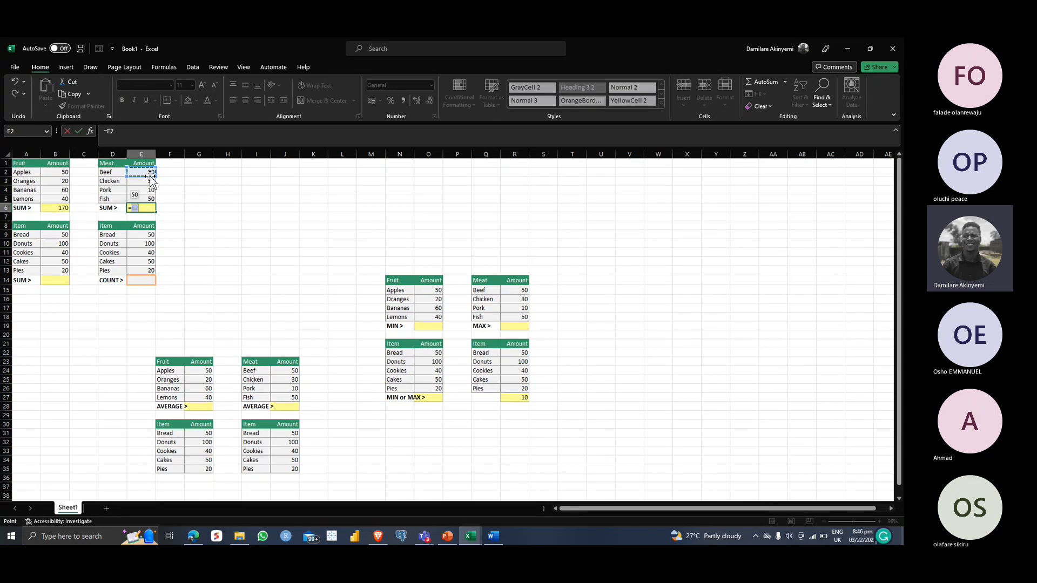
text(+)
click(153, 183)
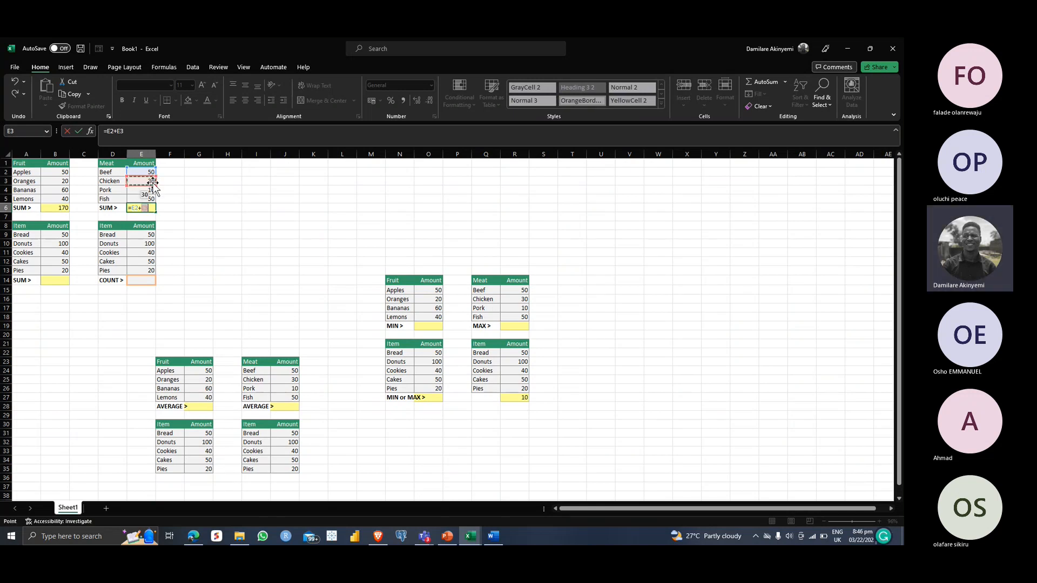
text(+)
click(153, 190)
text(+)
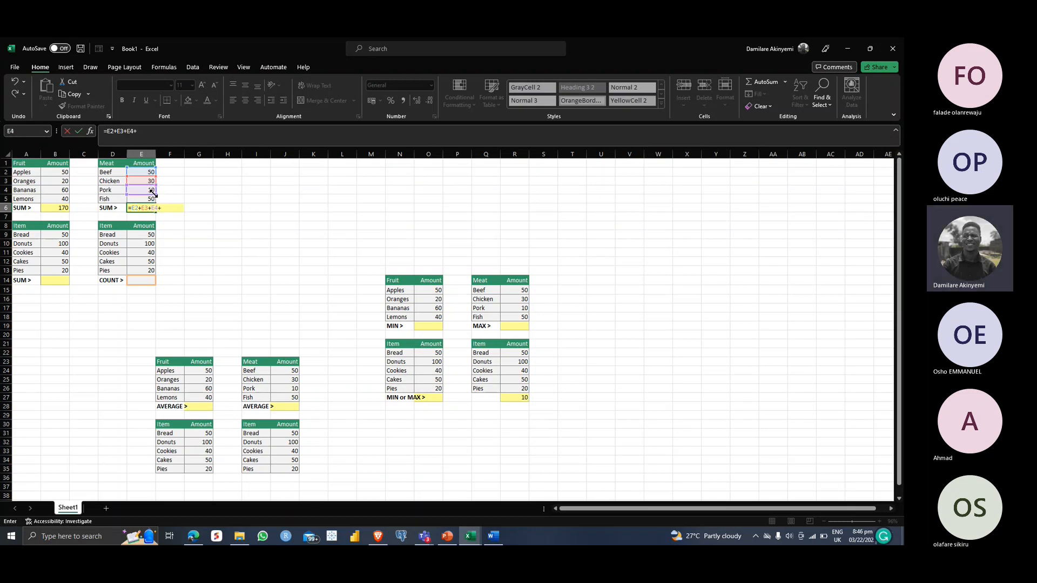
click(151, 198)
key(Return)
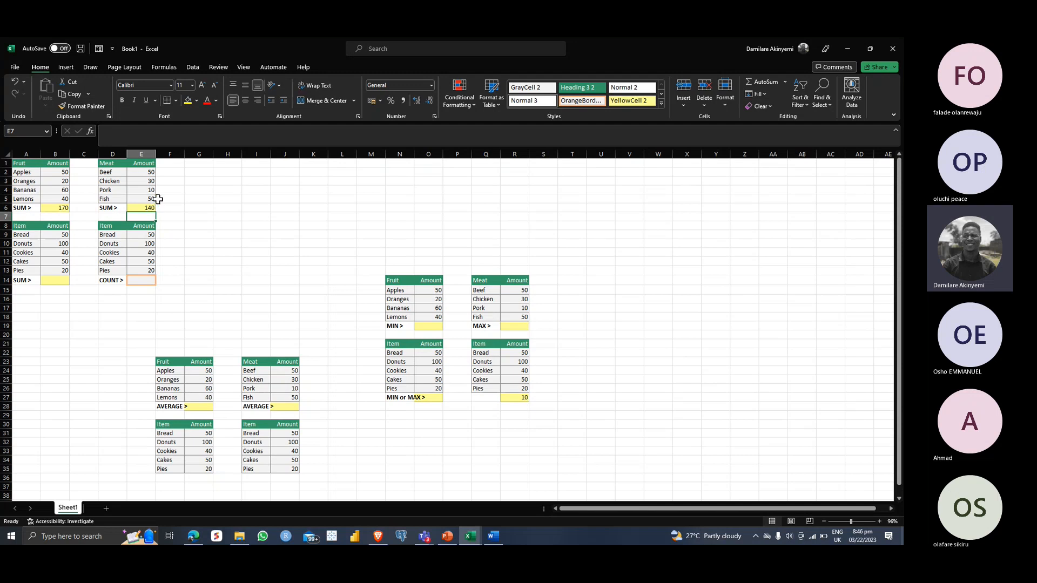
click(153, 208)
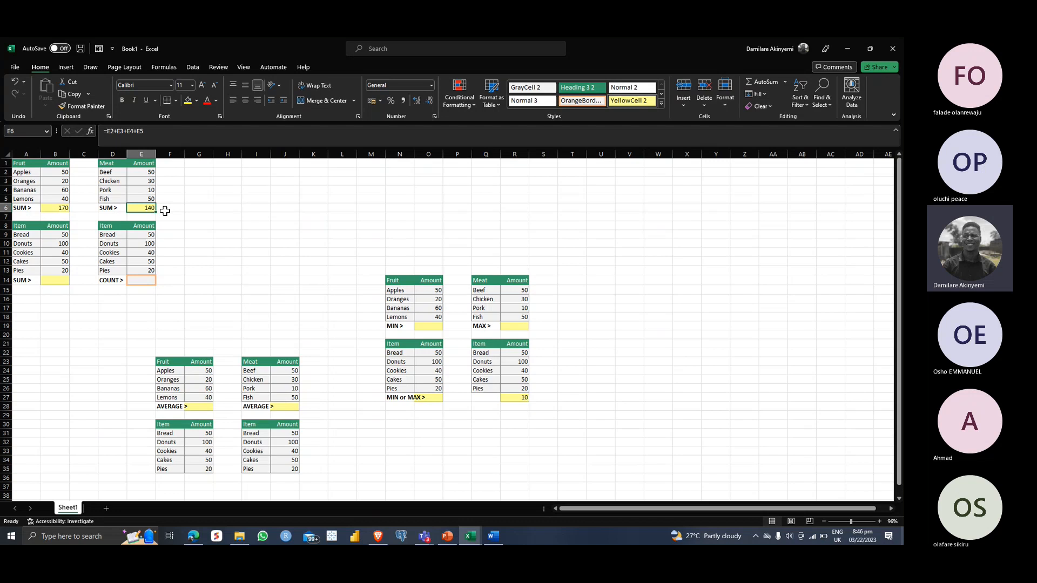
key(Right)
Clear the formula in E6 and total the meat amounts E2:E5 there with AutoSum
click(152, 210)
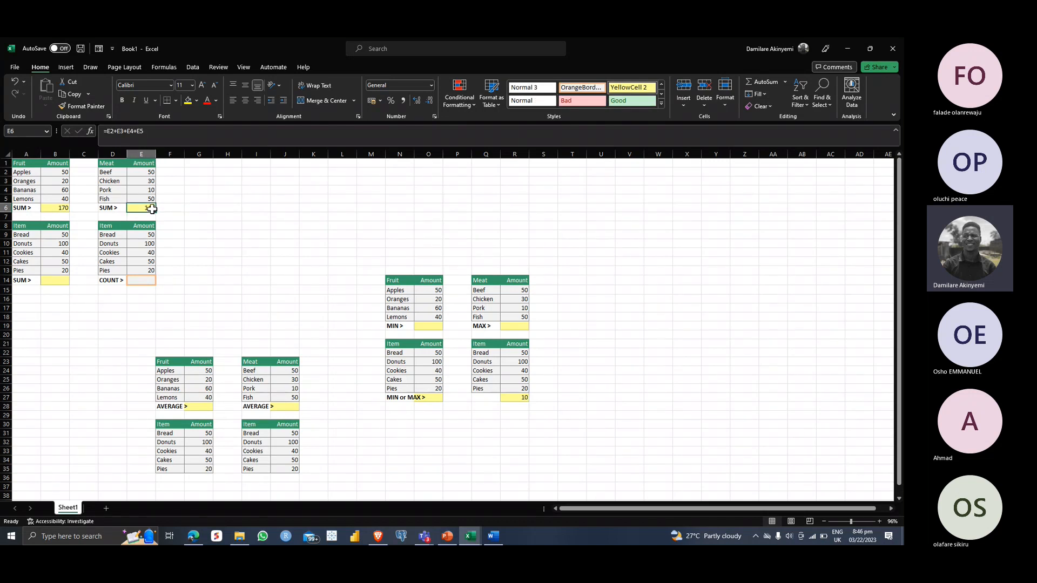
key(Delete)
click(151, 171)
key(shift+Down)
key(shift+Down)
key(shift+Down)
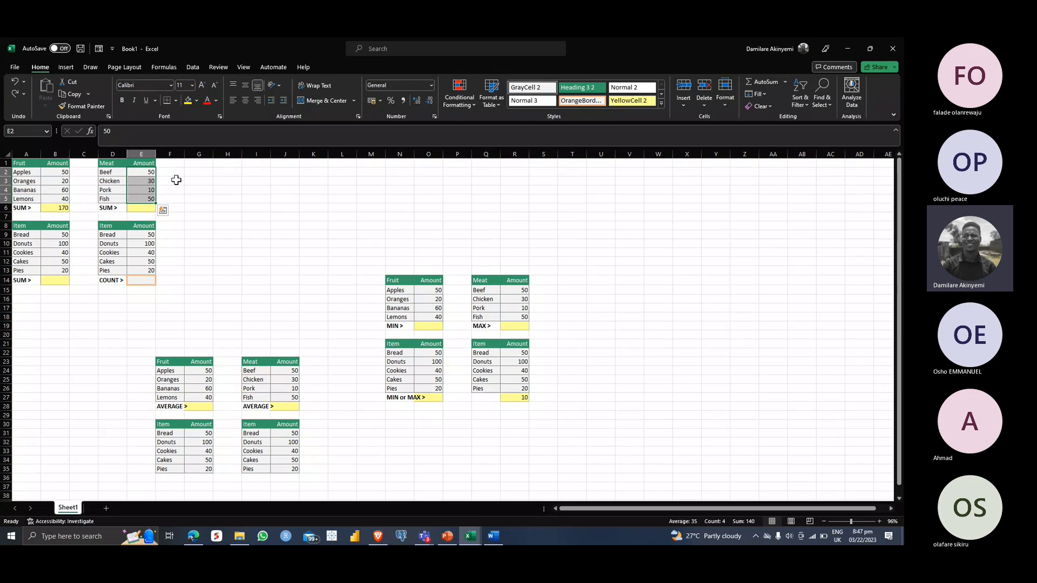
click(765, 82)
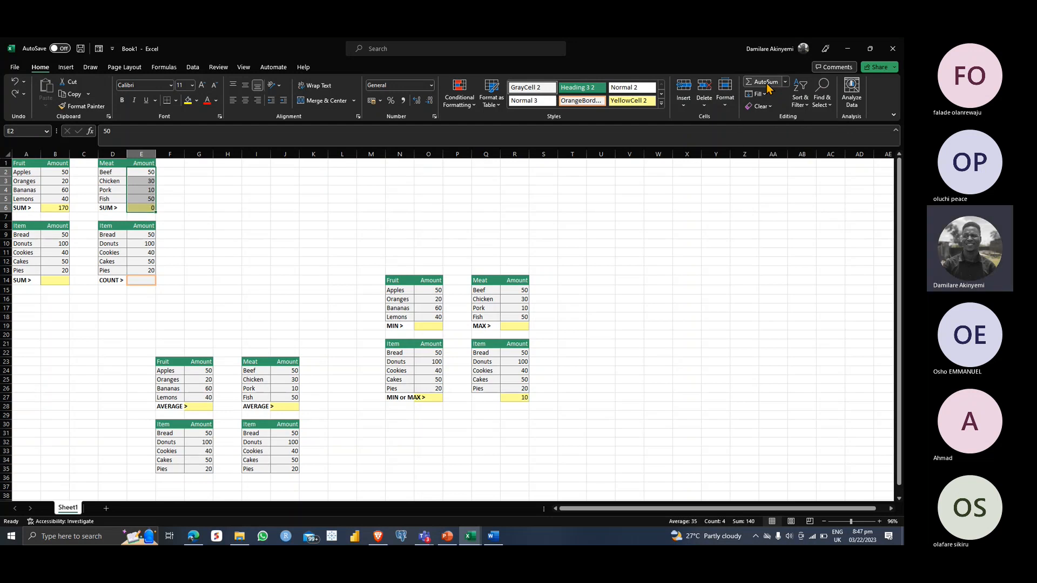
click(179, 208)
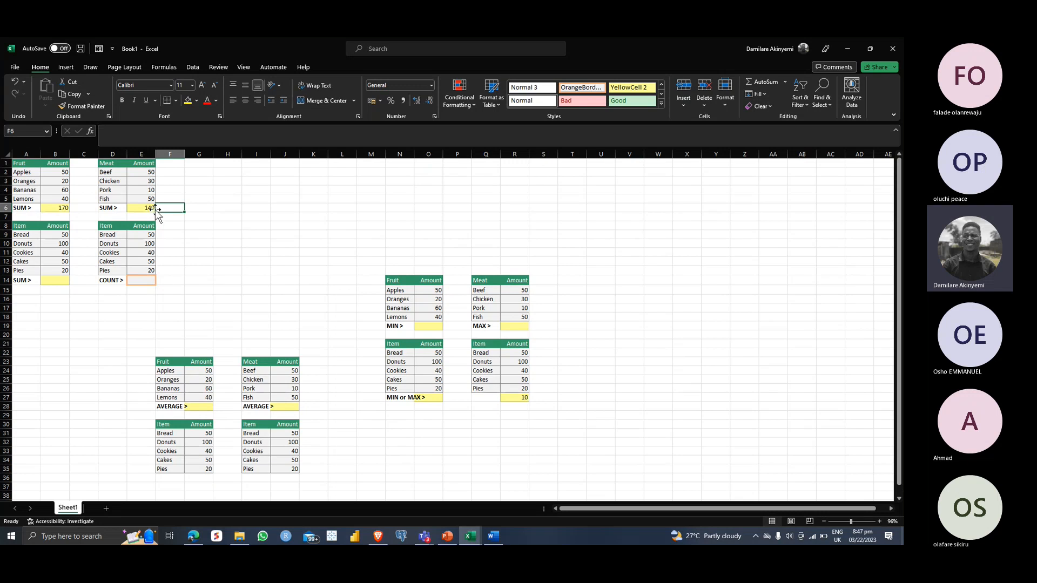
click(150, 174)
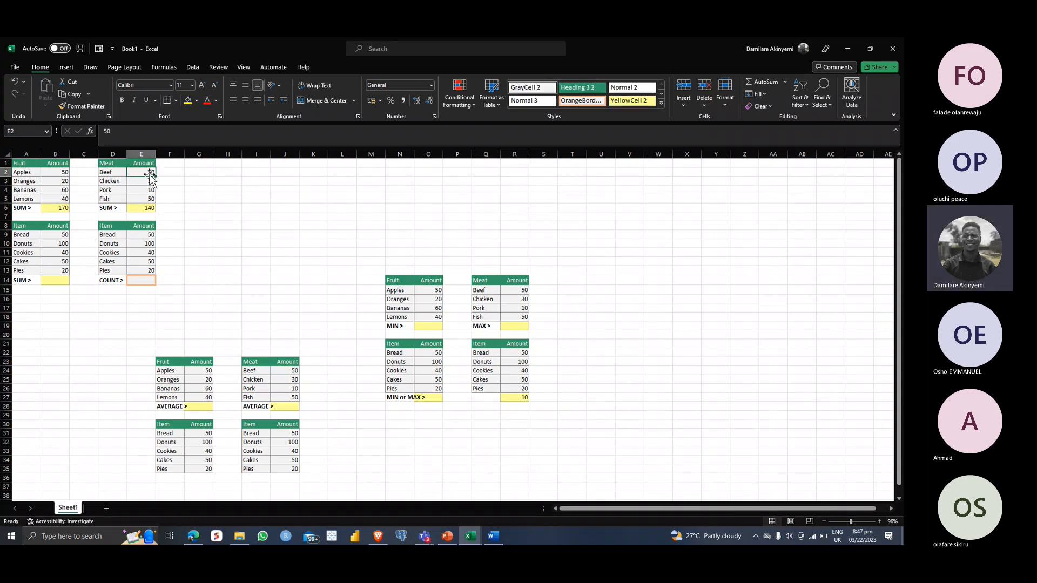
click(150, 177)
key(Down)
key(Down)
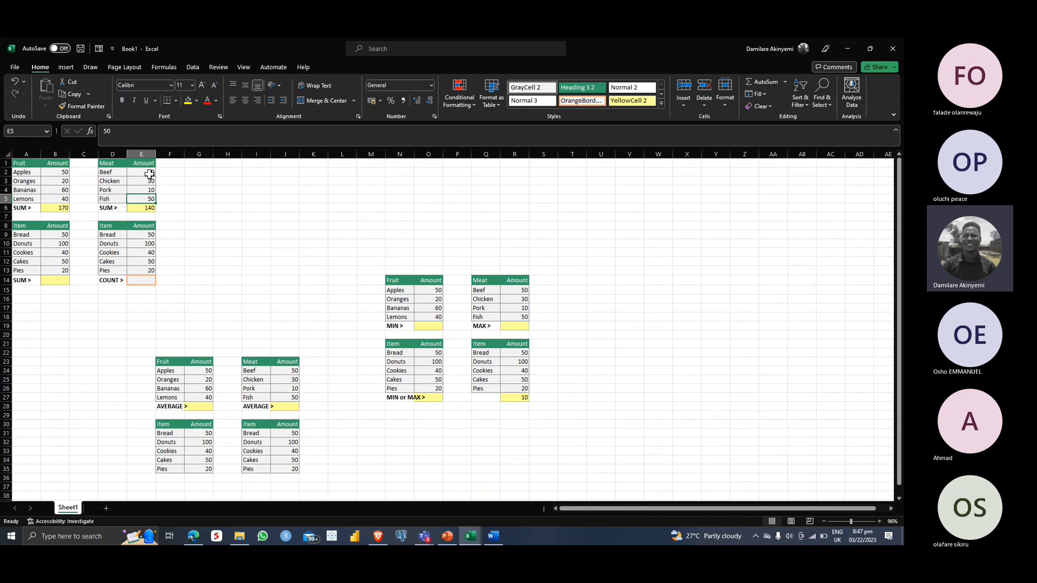
Delete the SUM formula in E6 and undo the deletion
click(150, 207)
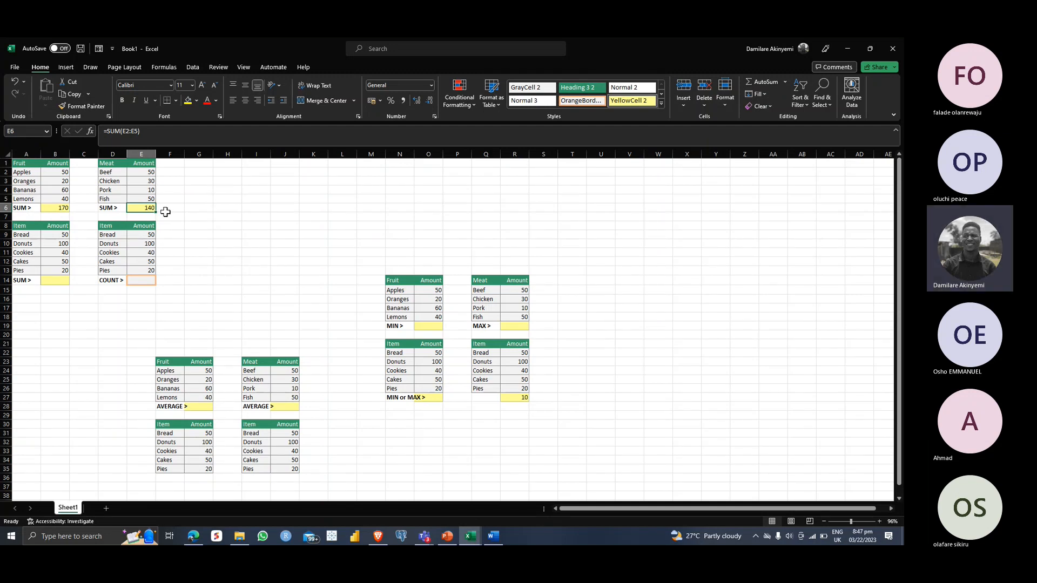
key(Delete)
click(205, 174)
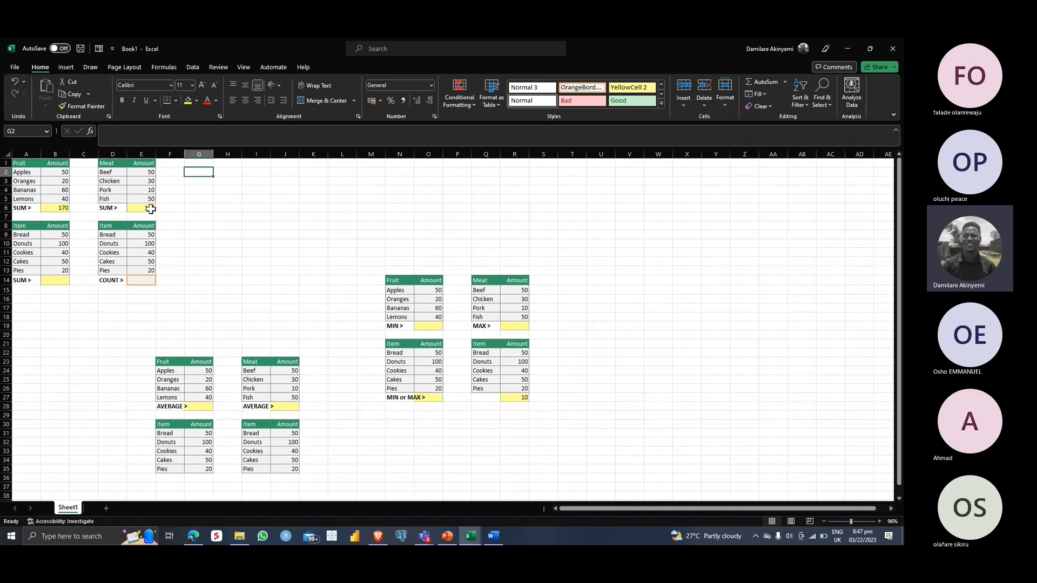
click(150, 208)
key(ctrl+z)
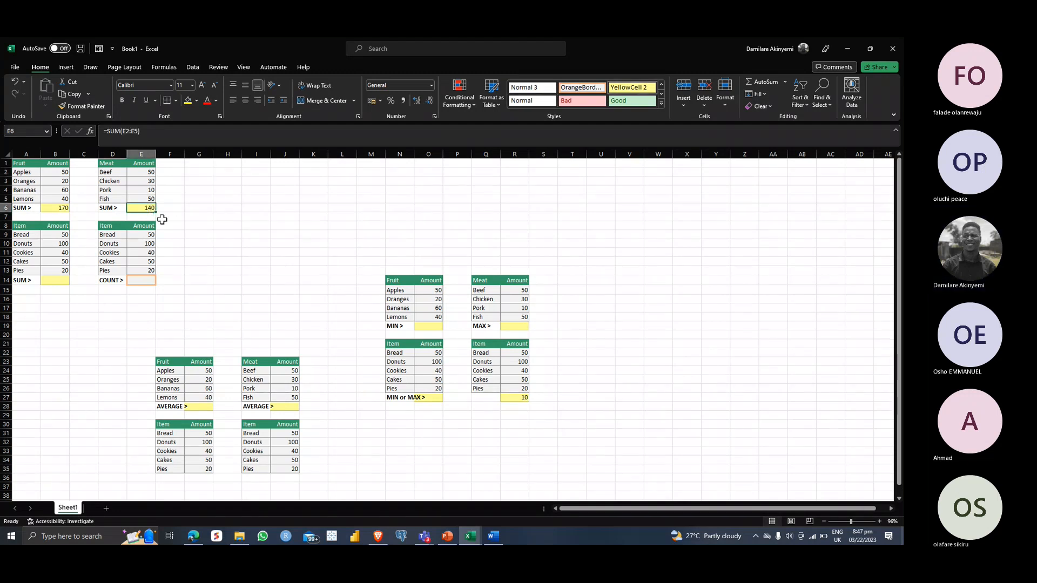
Enter the value 500 in cell G4
click(199, 192)
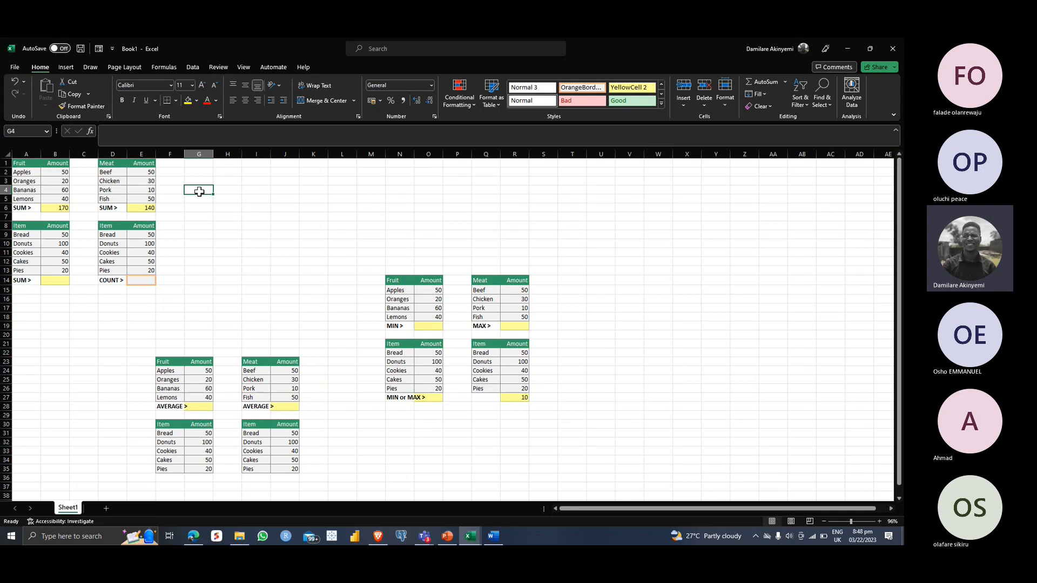
text(500)
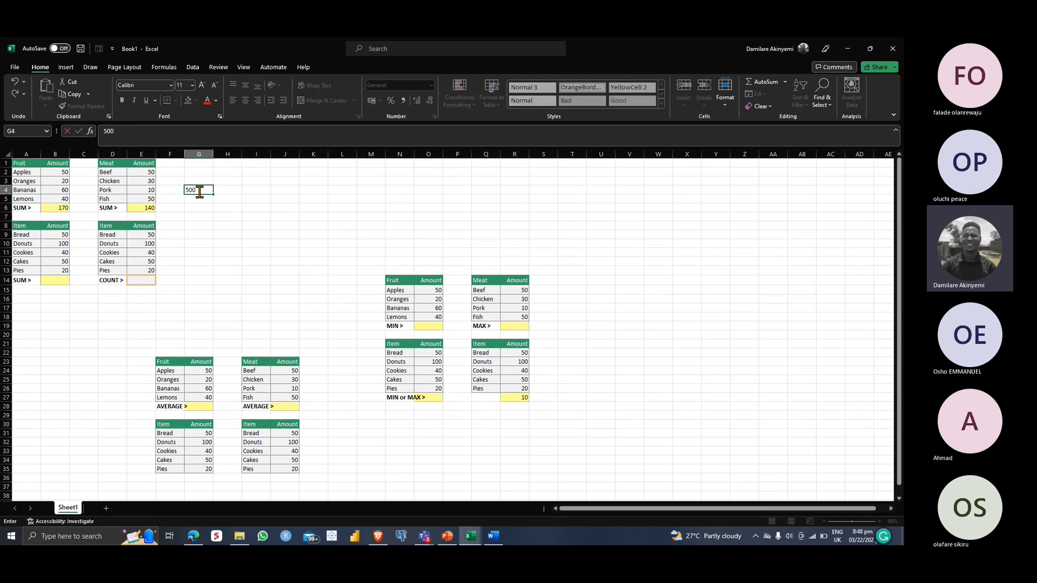
key(Return)
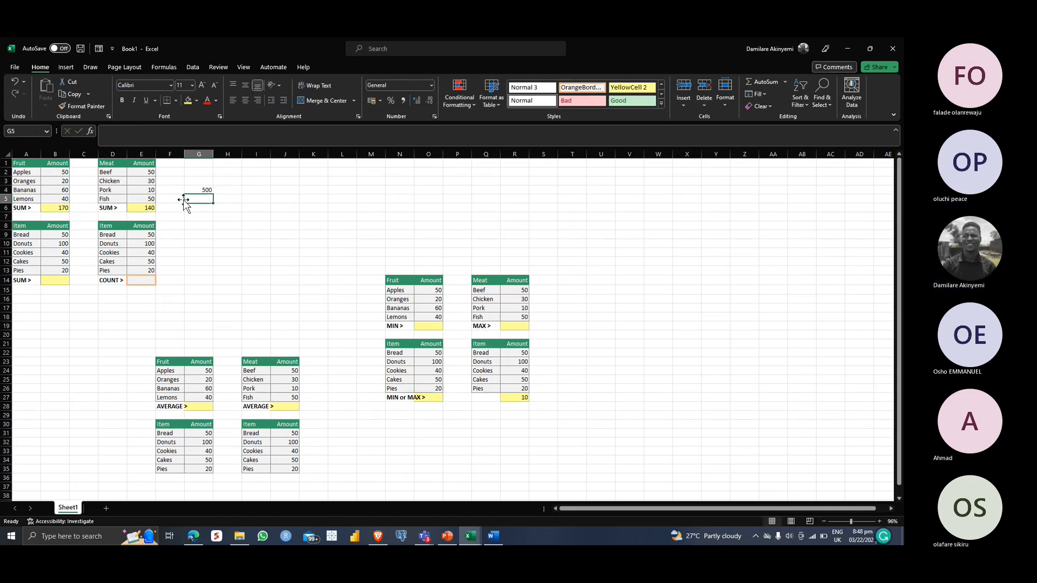
click(147, 210)
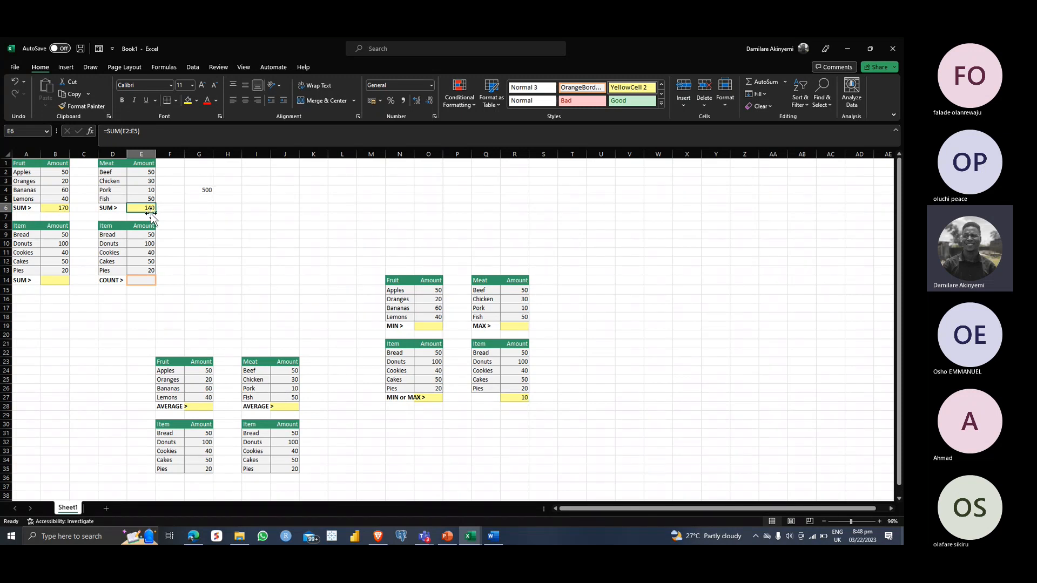
click(206, 190)
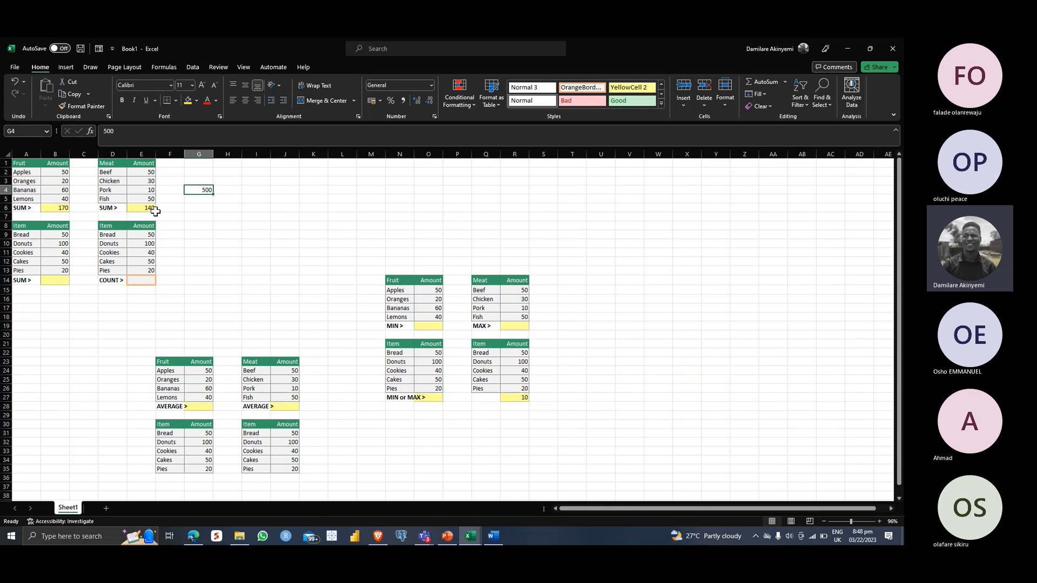
Subtract the meat total from the 500 in G4 by entering =G4-E6 in cell G5
click(193, 200)
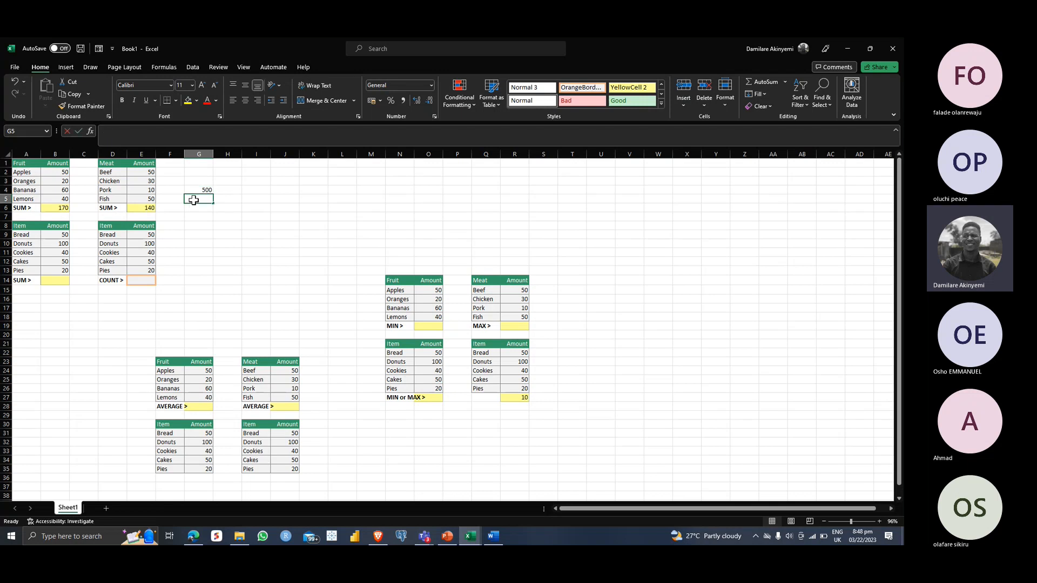
text(=)
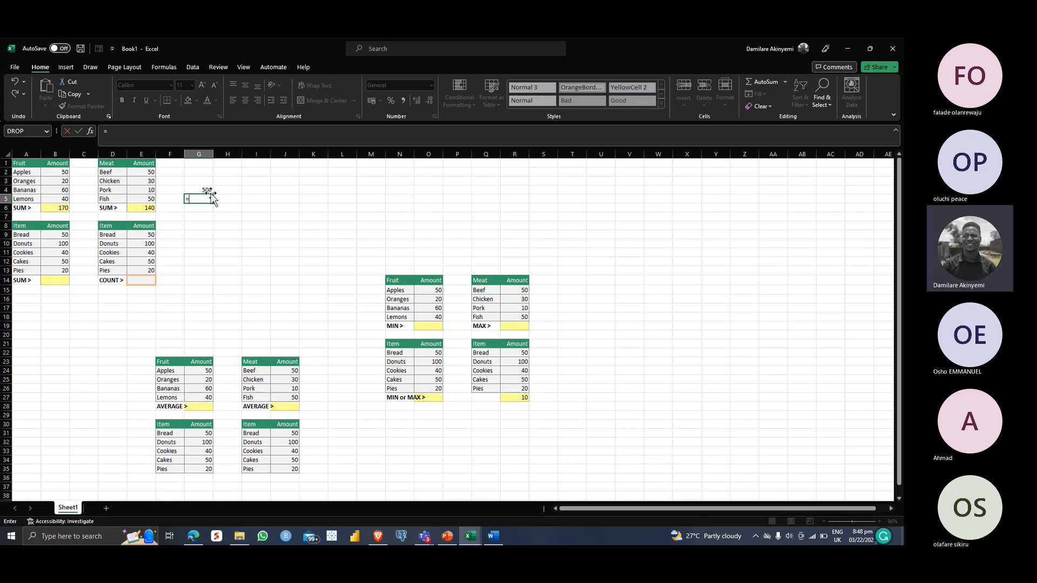
click(208, 190)
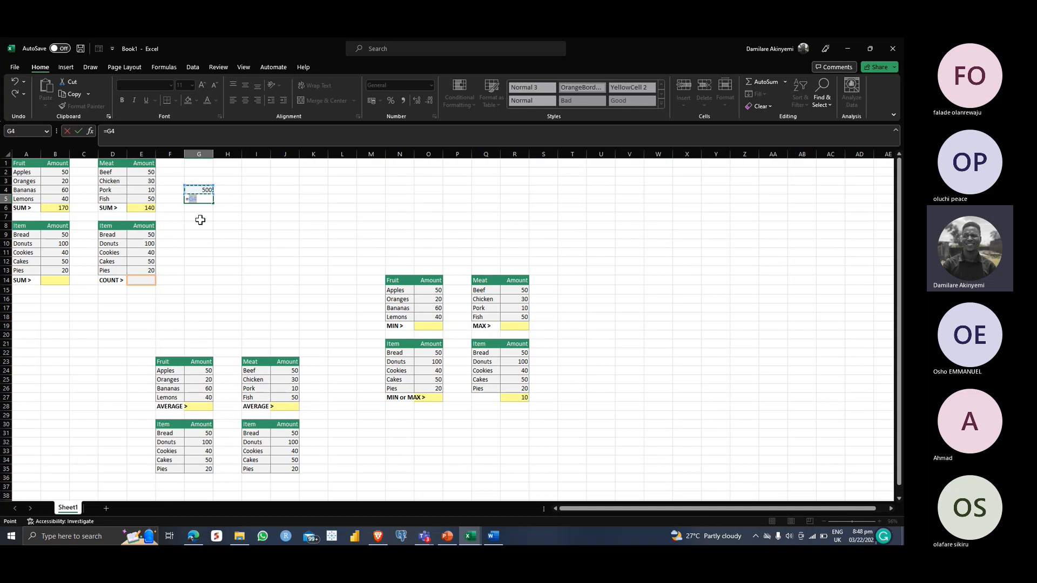
text(_)
key(BackSpace)
text(-)
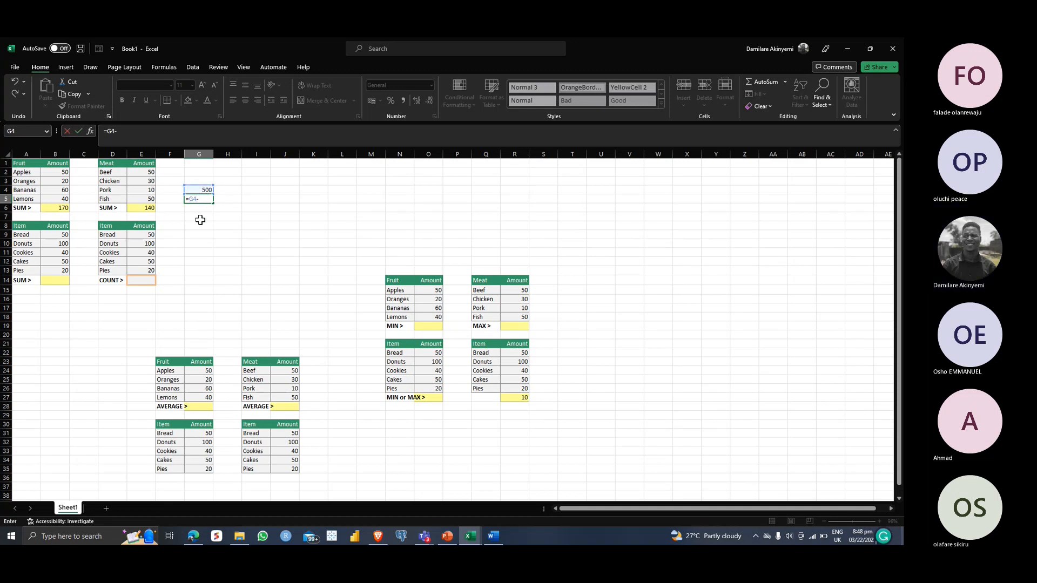
click(154, 208)
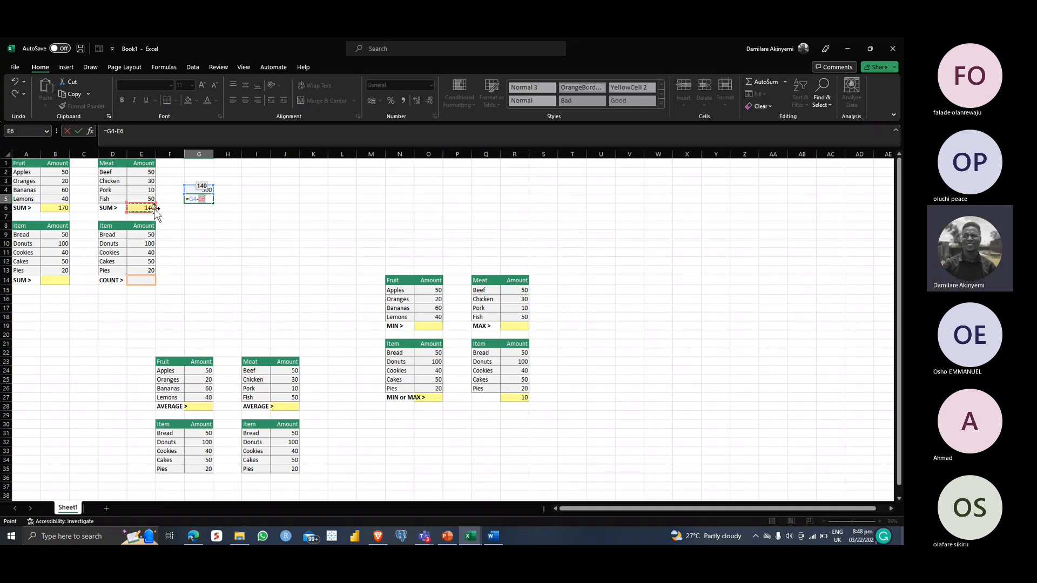
key(Return)
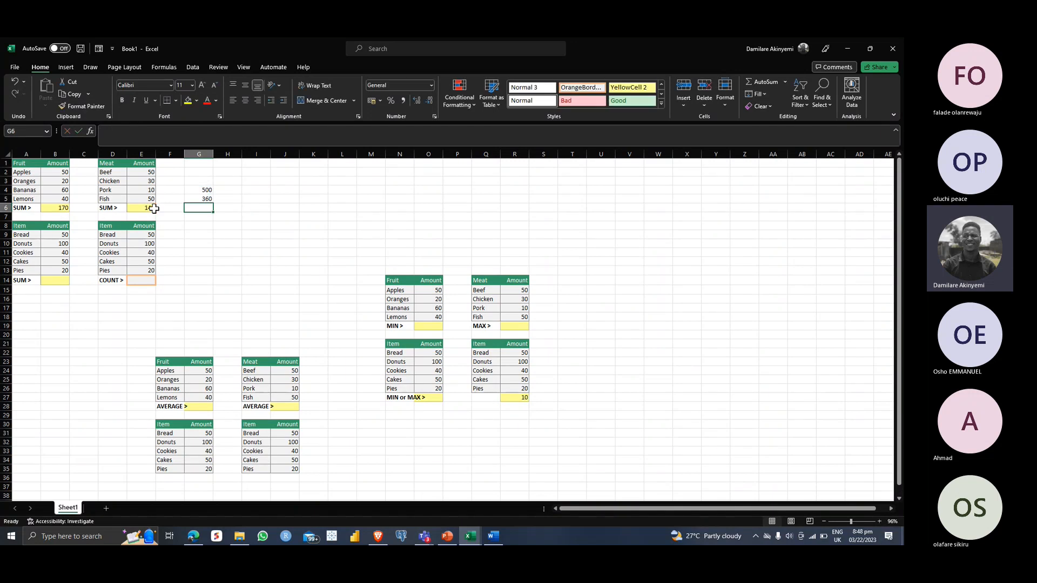
click(205, 199)
Switch to PowerPoint to review the slides on math operators and formula structure, and return to the meat total in Excel
key(alt+Tab)
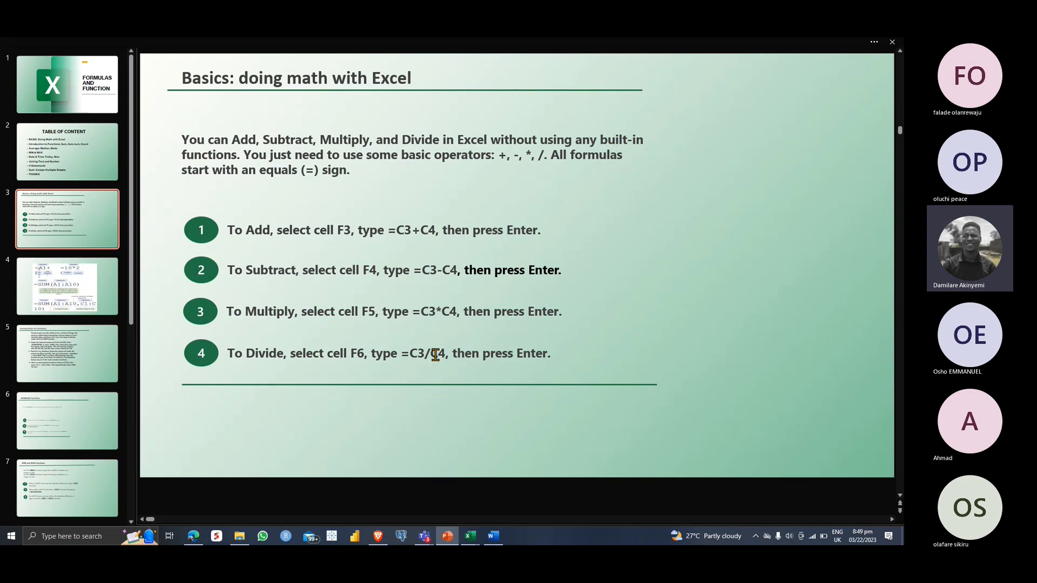
click(78, 290)
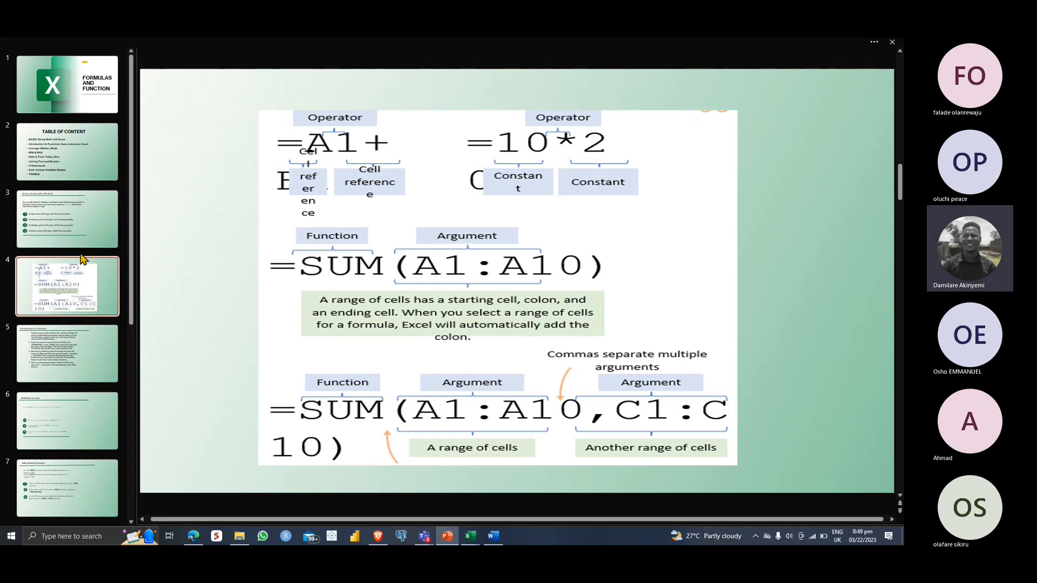
key(alt+Tab)
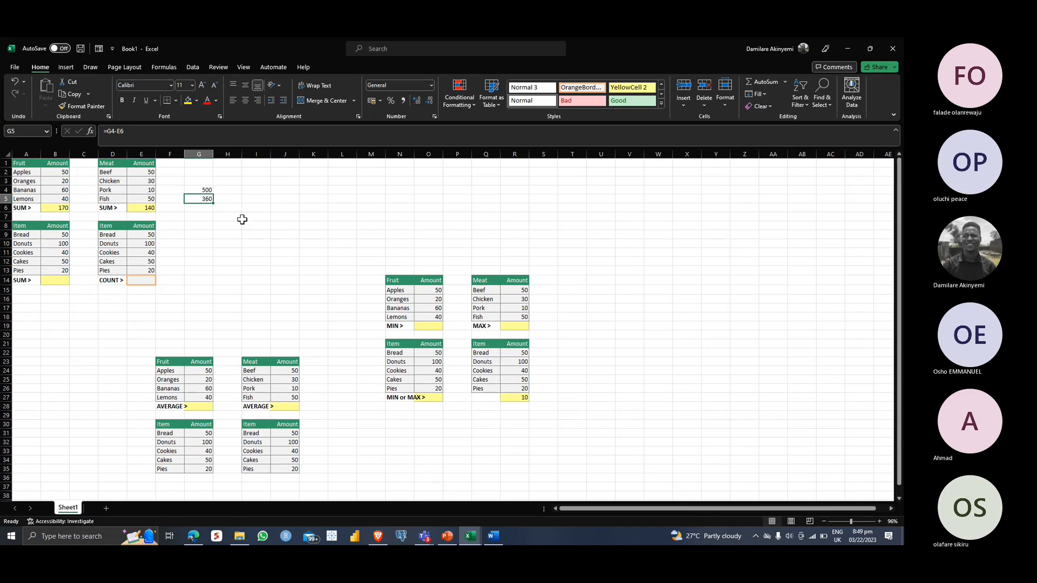
click(151, 209)
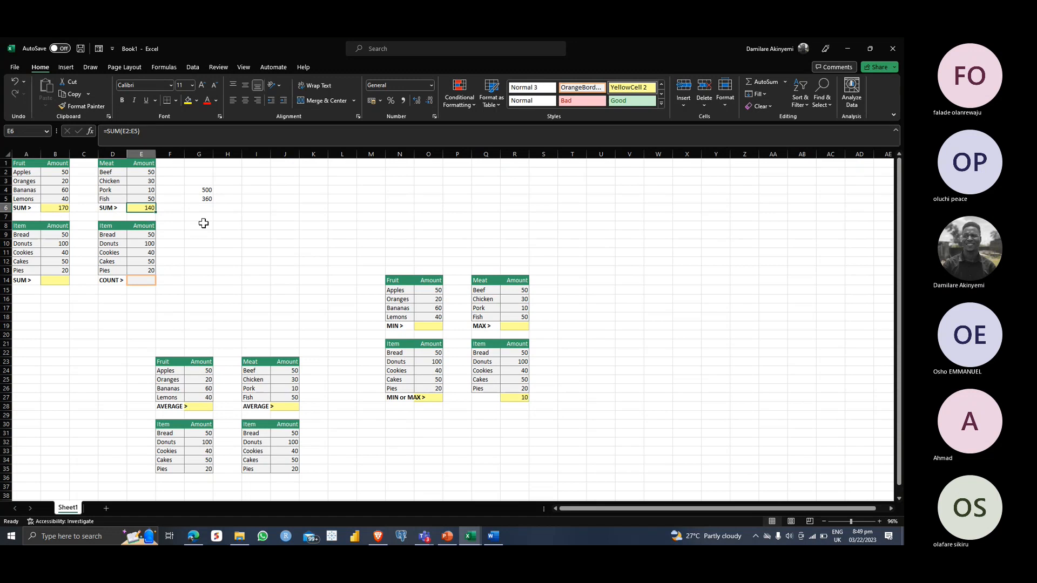
Switch to PowerPoint to read the Introduction to functions slide, and return to the workbook in Excel
click(449, 540)
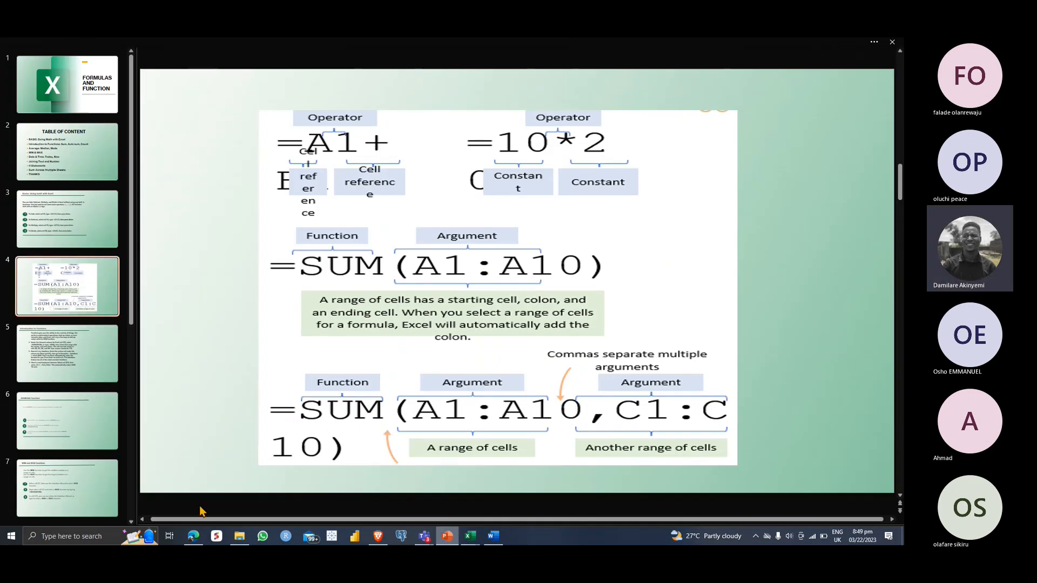
click(76, 356)
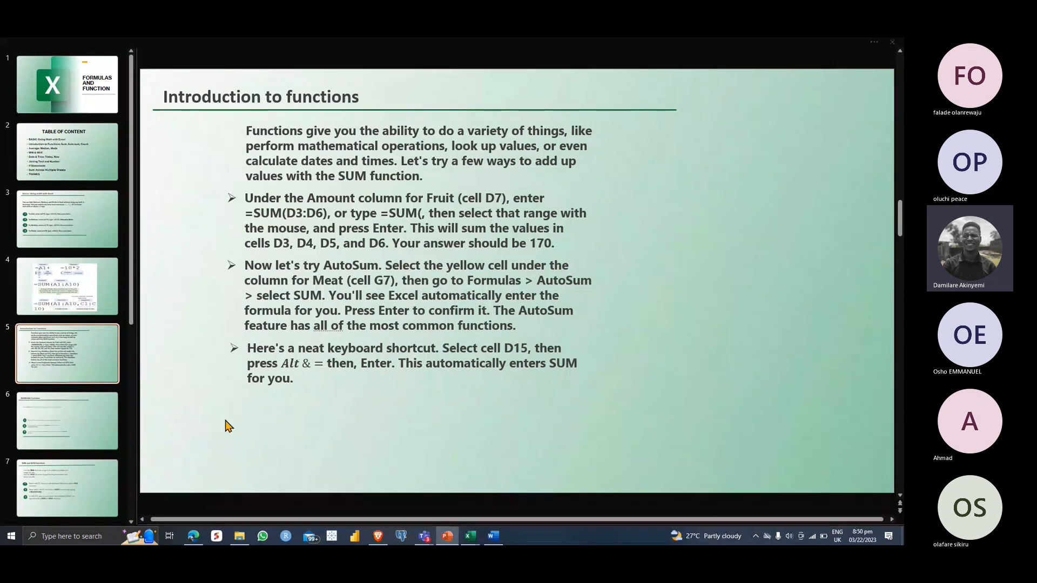
key(alt+Tab)
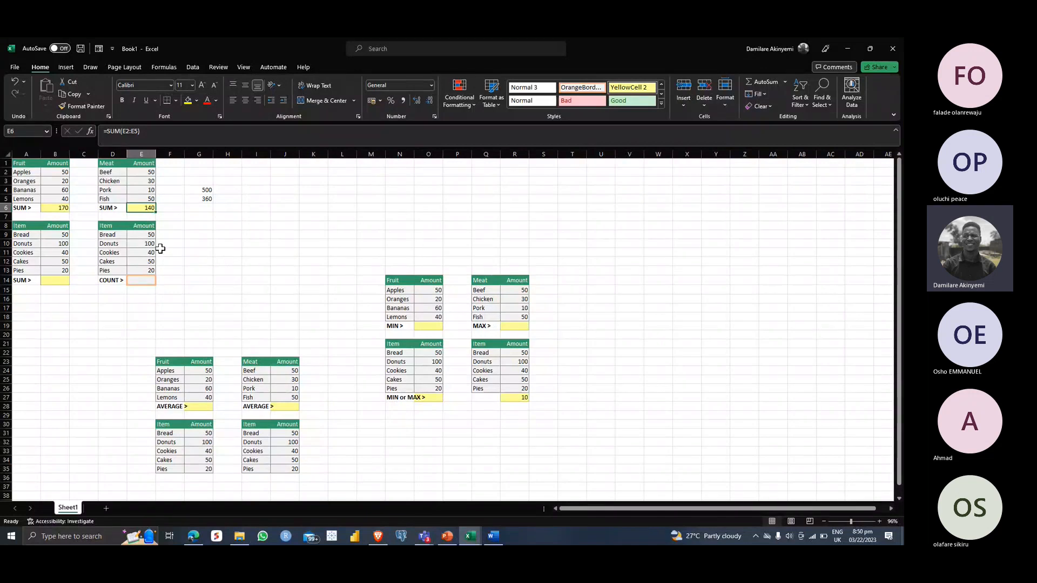
Select the item amounts in E9:E13 to read their summary, and go to the COUNT cell E14
click(148, 237)
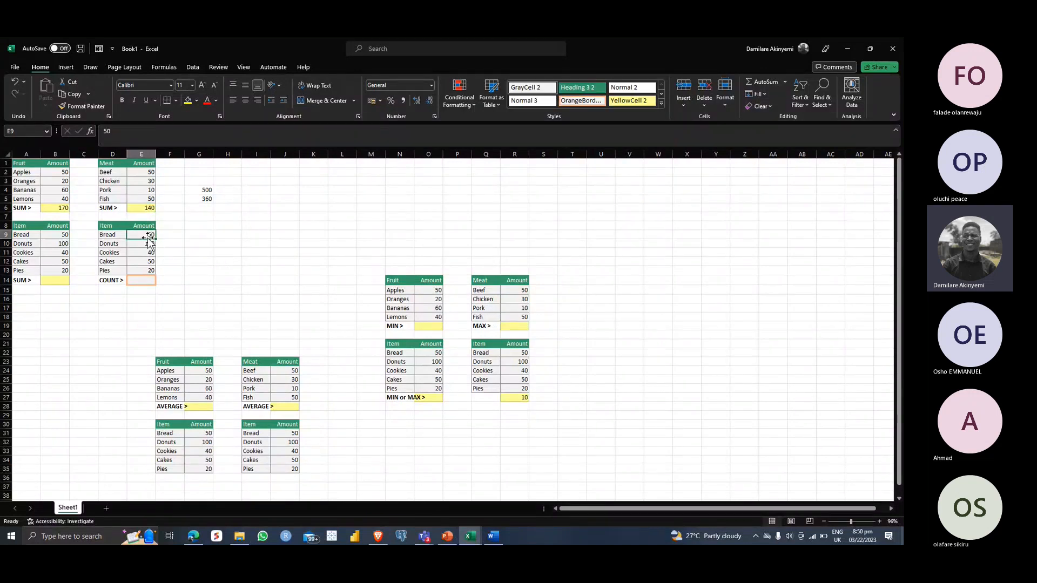
drag(148, 239, 149, 272)
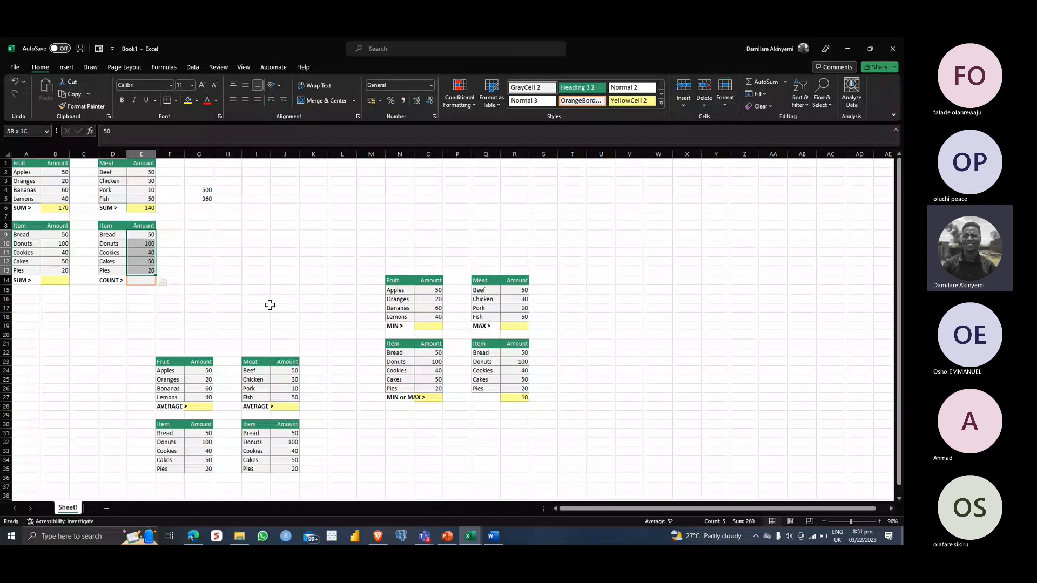
click(200, 278)
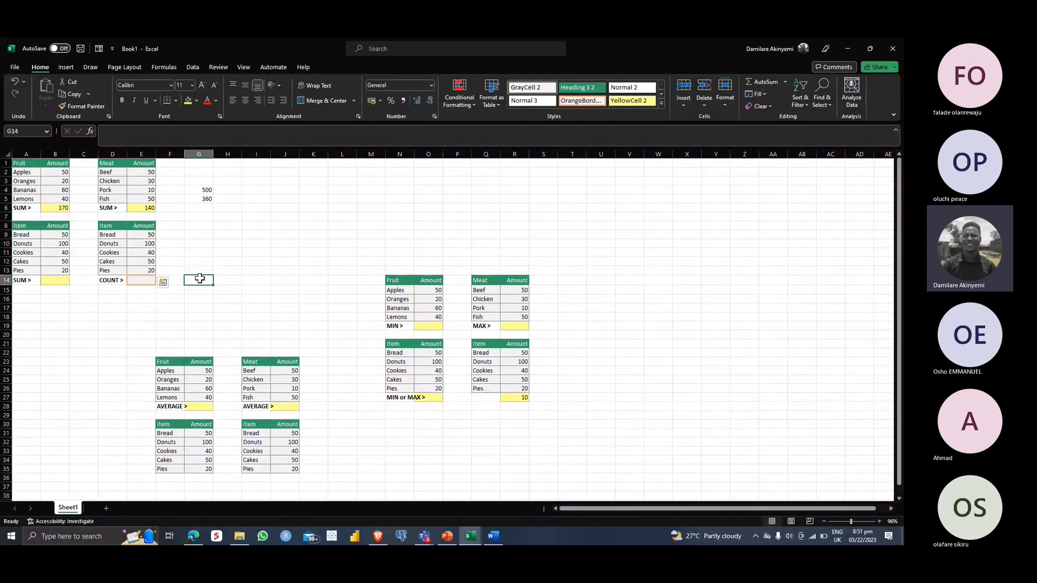
click(153, 278)
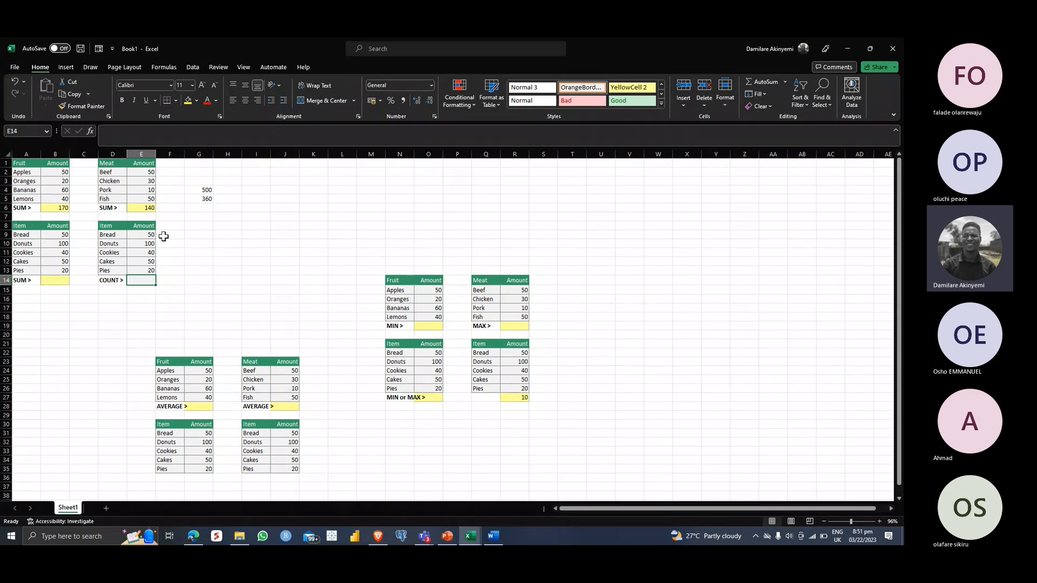
Enter the values 4, 5 and 2 in cells I3, I4 and I5
click(225, 238)
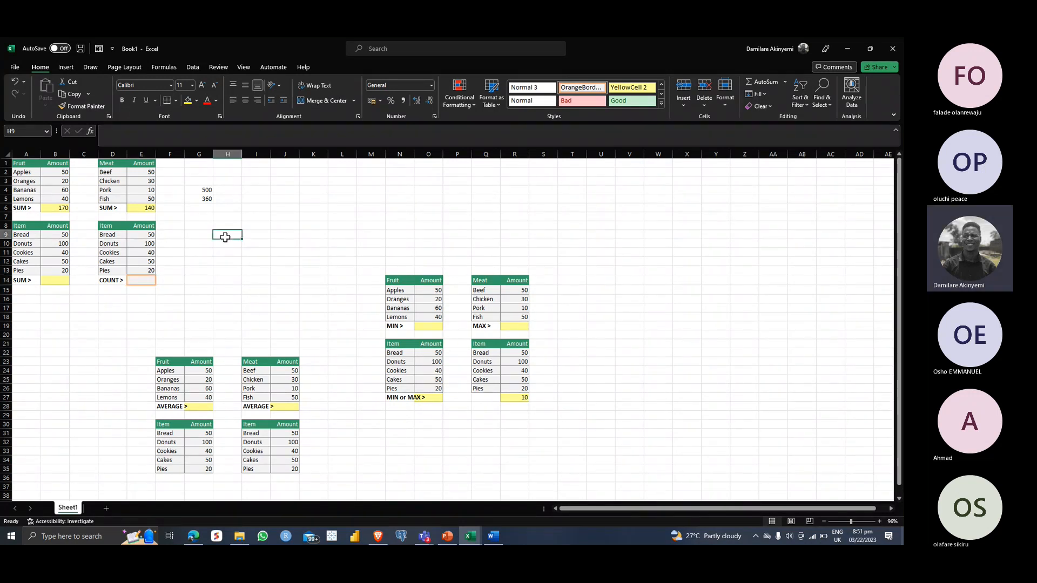
click(264, 182)
text(4)
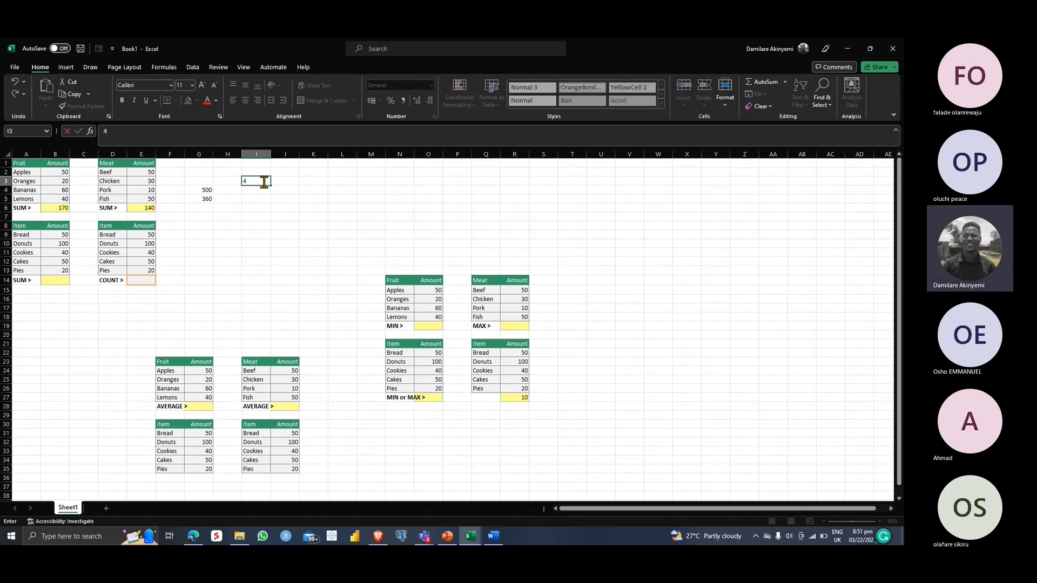
key(Return)
key(Return)
text(2)
key(Return)
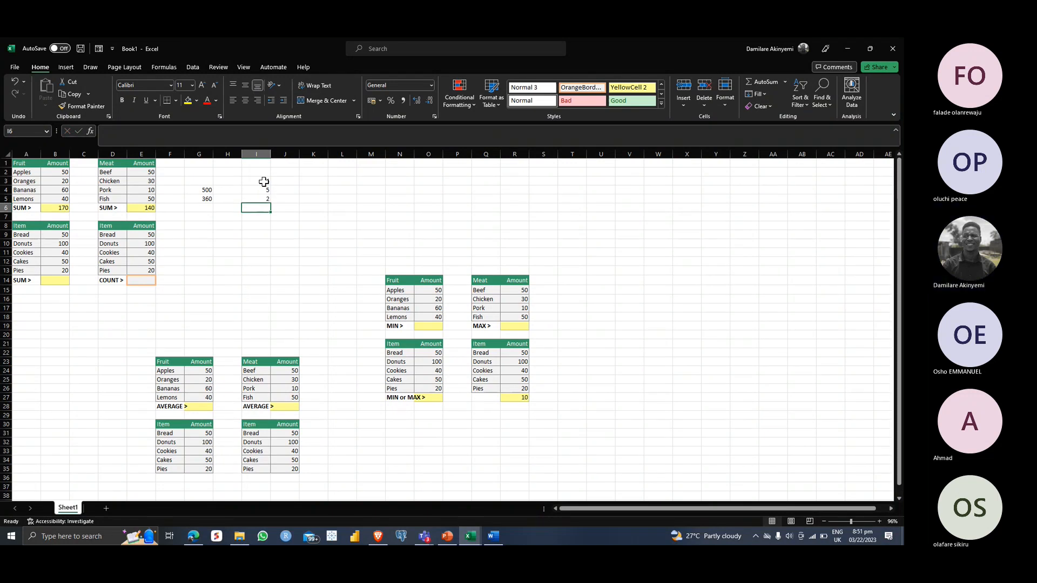
click(282, 183)
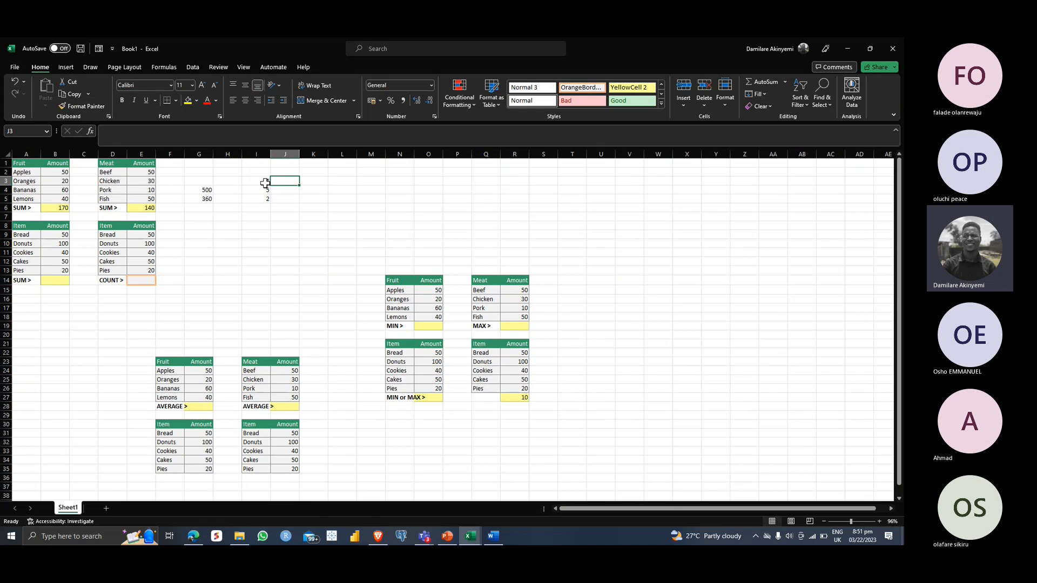
click(266, 182)
key(Down)
key(Down)
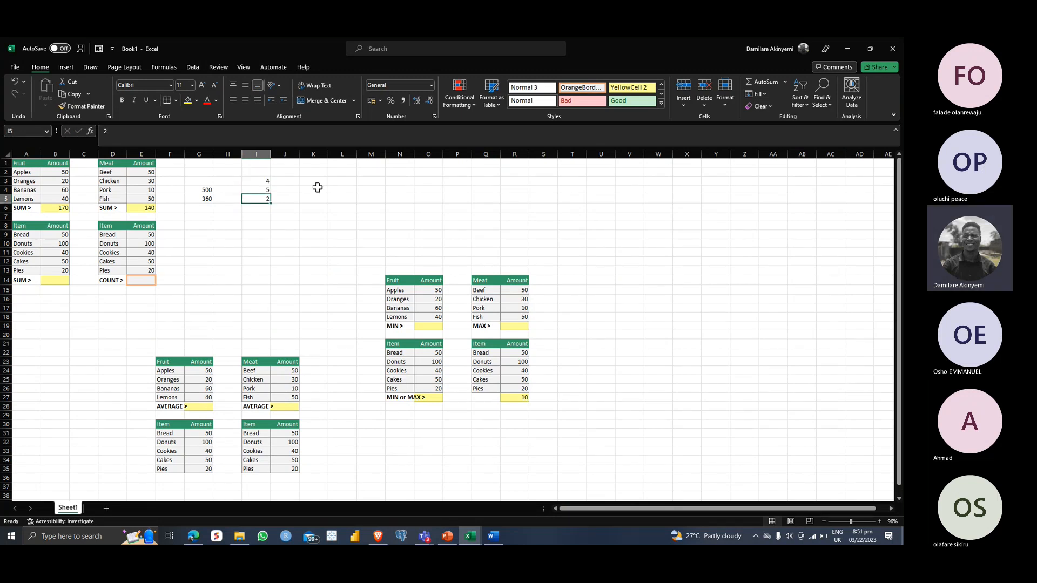
Multiply the first and third values by entering =I3*I5 in cell J3
click(288, 183)
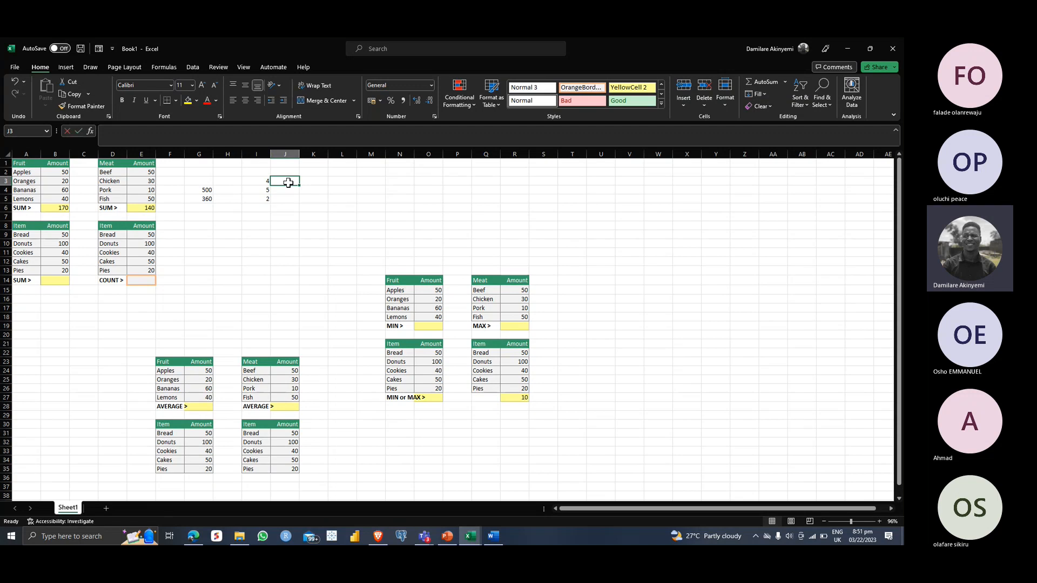
text(=)
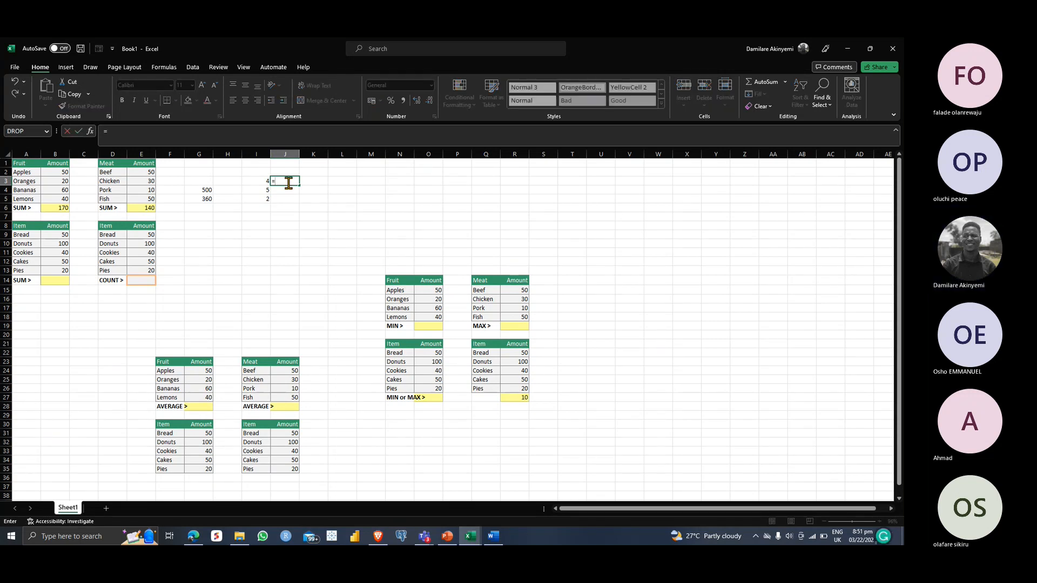
click(264, 181)
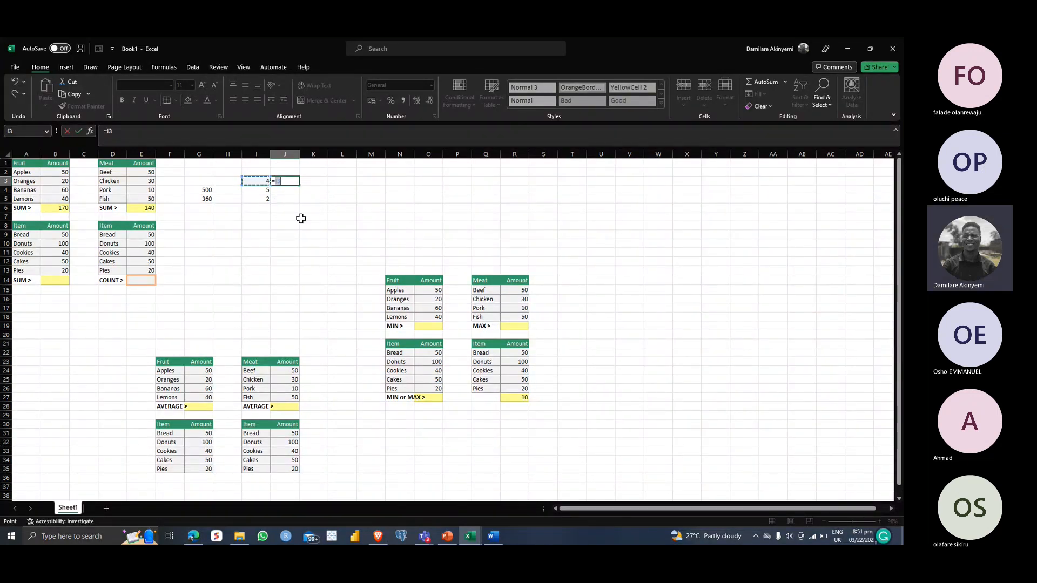
text(*)
click(263, 192)
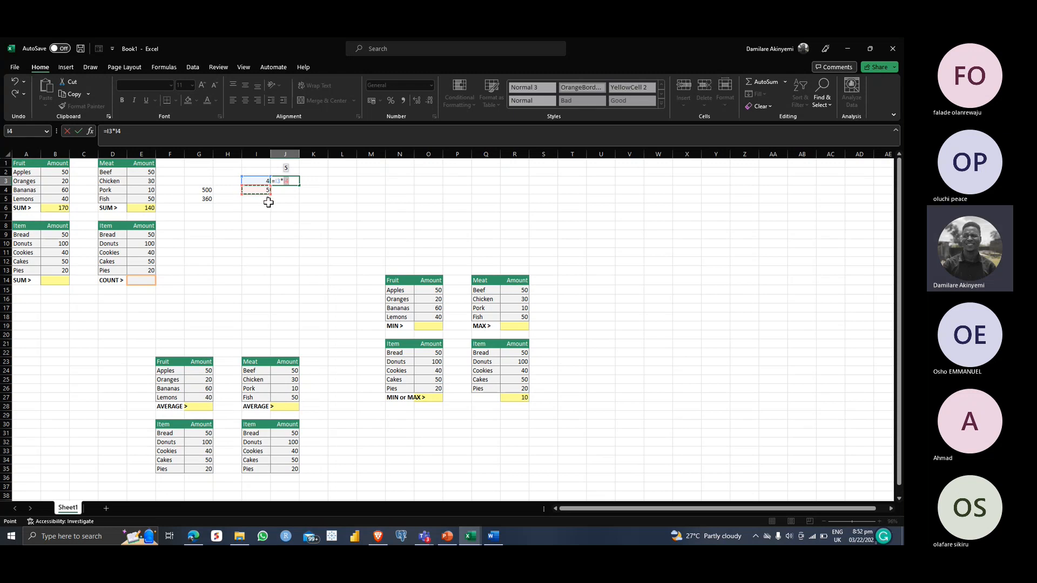
click(266, 199)
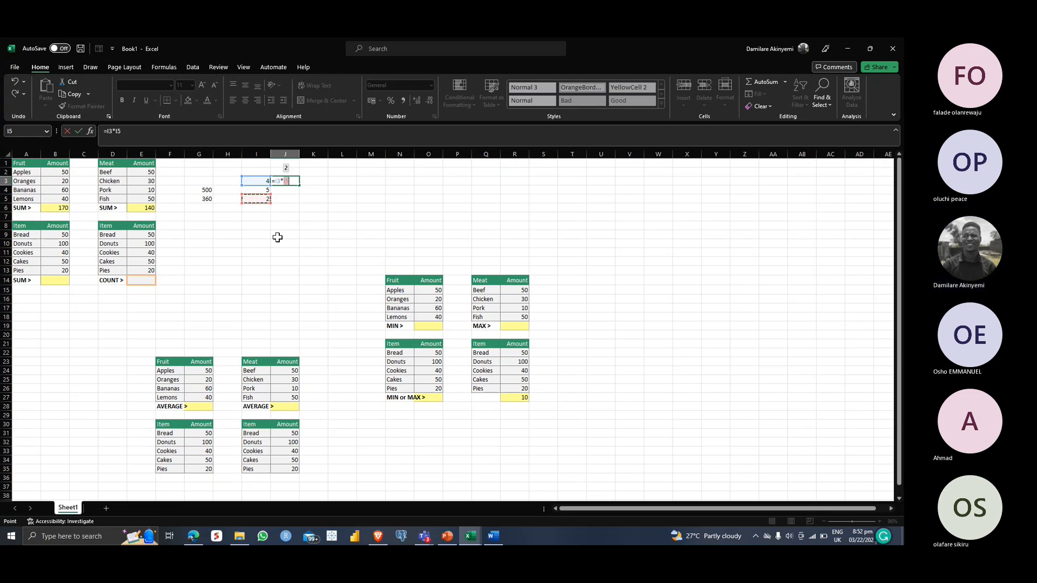
key(Return)
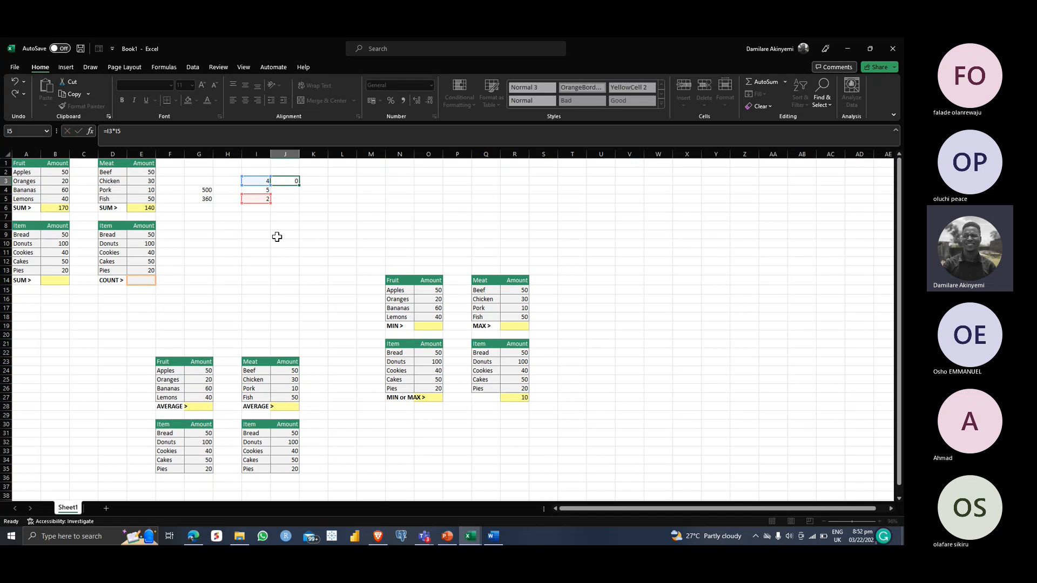
click(285, 181)
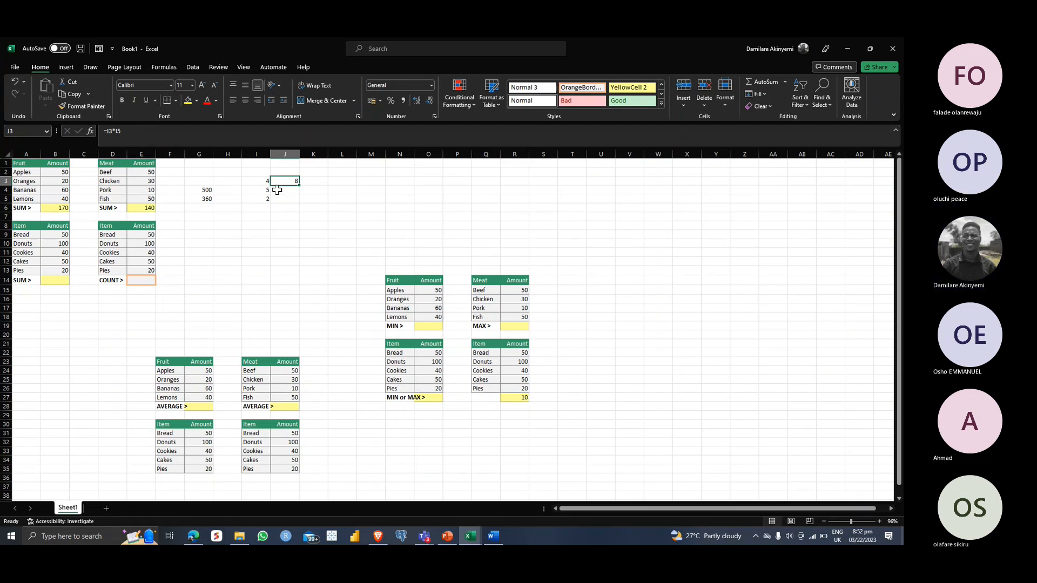
Change the formula in cell J3 to =I3*I4 to multiply the first two values
double_click(297, 183)
key(BackSpace)
key(BackSpace)
key(BackSpace)
key(BackSpace)
key(BackSpace)
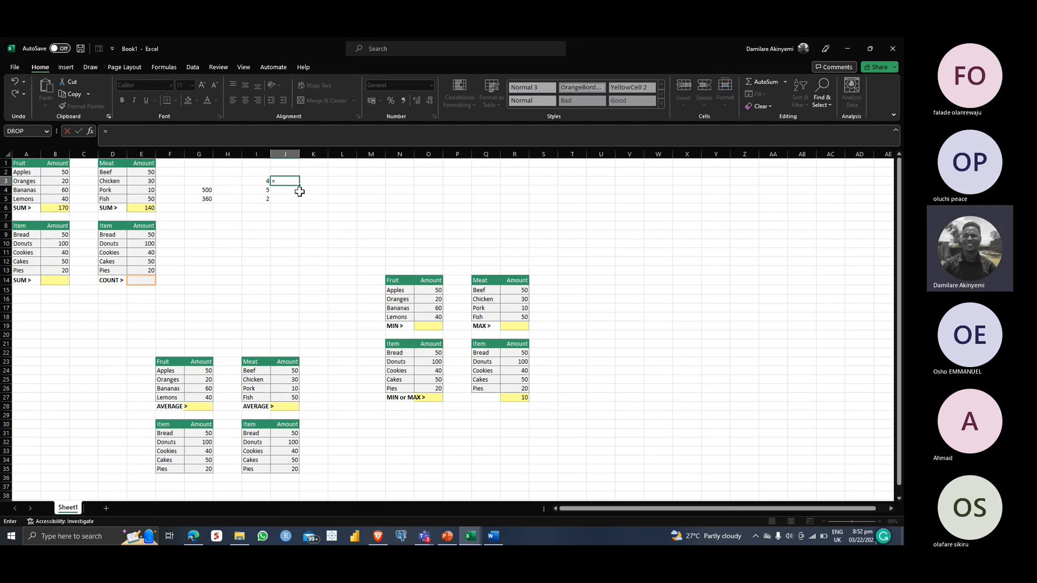
click(268, 183)
click(268, 182)
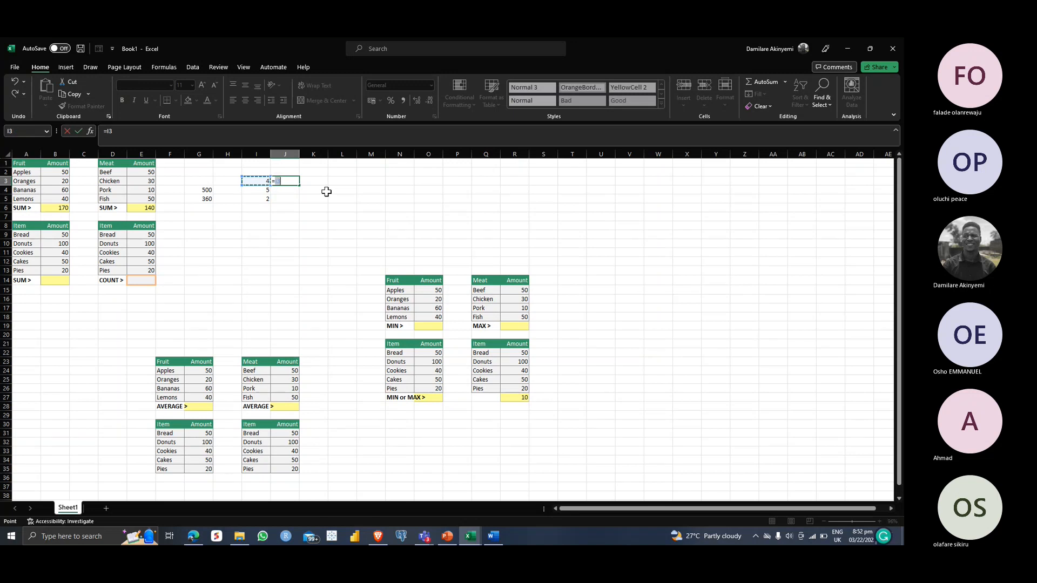
text(*)
text(5)
key(Return)
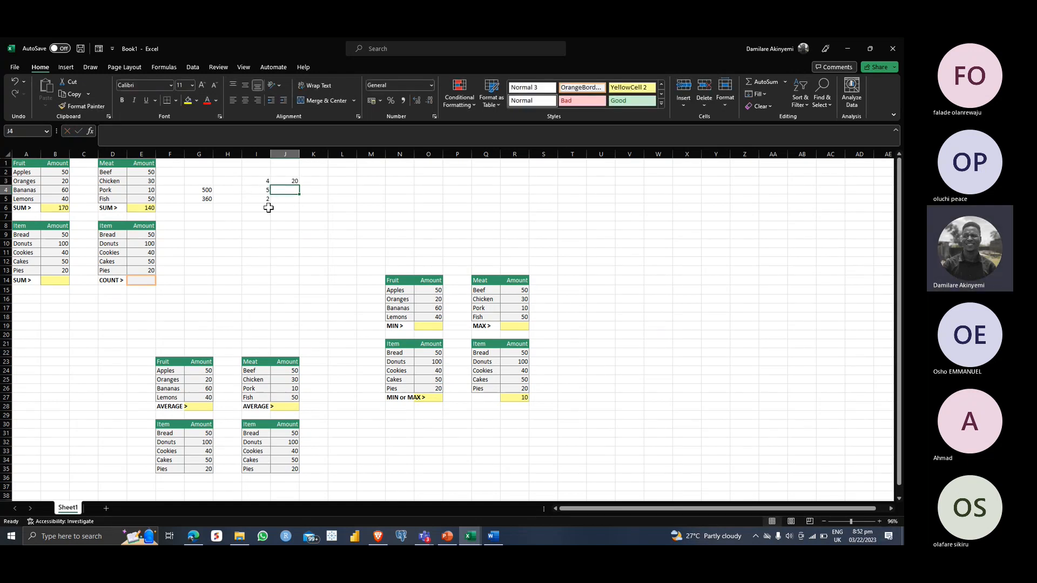
click(294, 179)
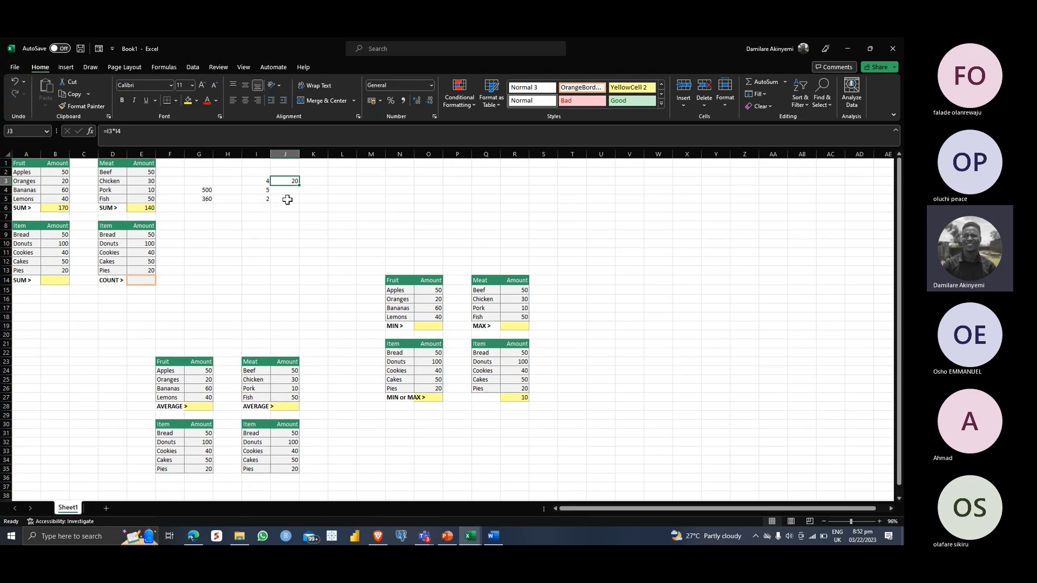
Multiply the second and third values by entering =I4*I5 in cell J5
click(286, 198)
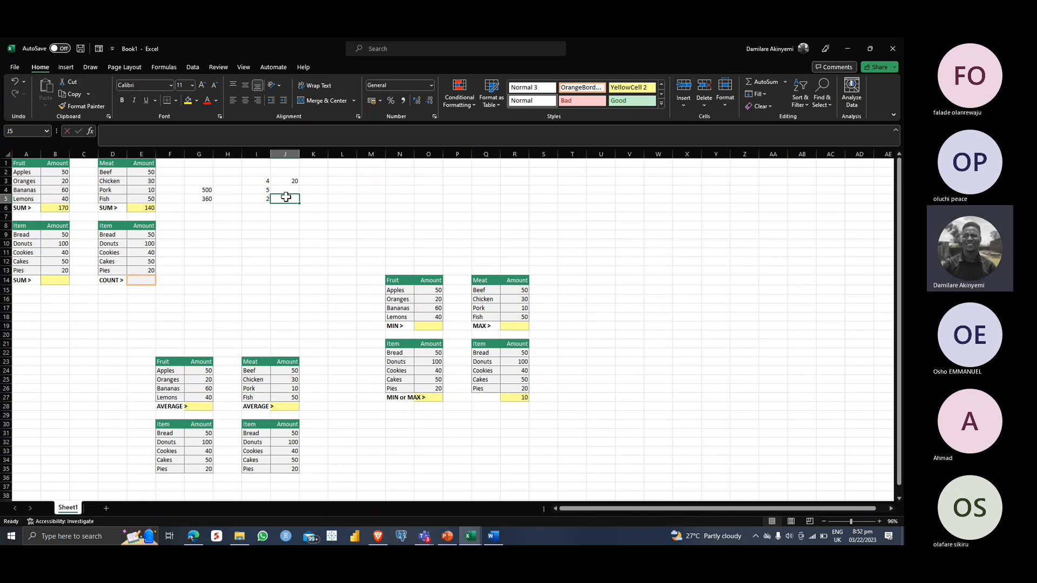
text(=)
click(266, 190)
text(*)
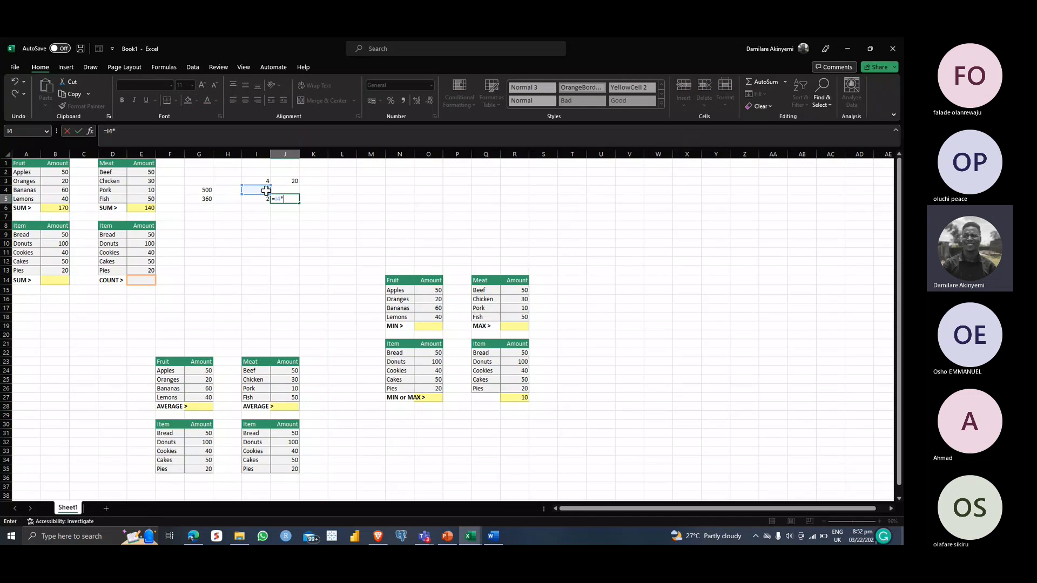
click(266, 200)
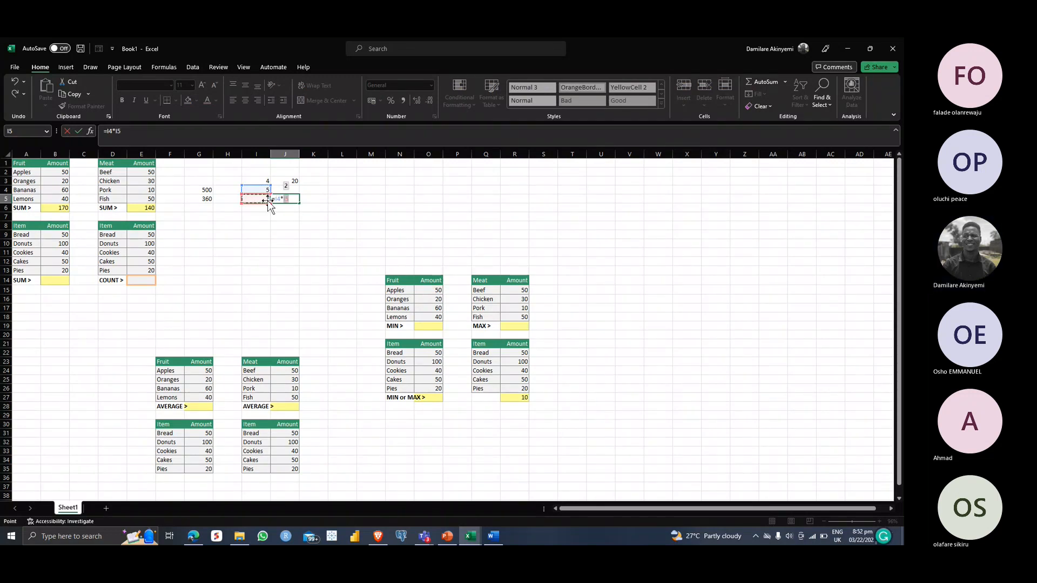
key(Return)
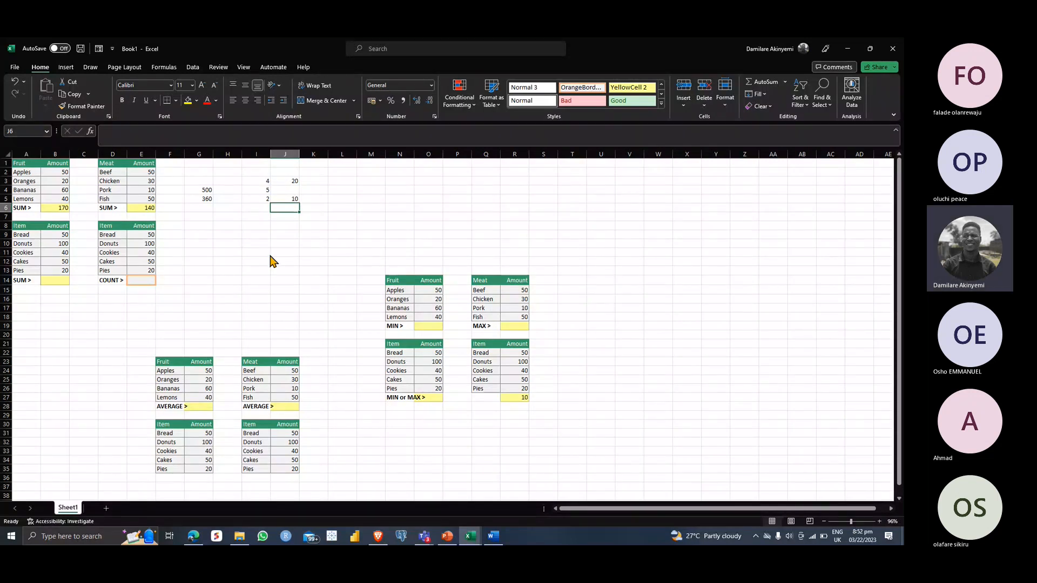
Switch to PowerPoint to read the AVERAGE function slide, and return to Excel
key(alt+Tab)
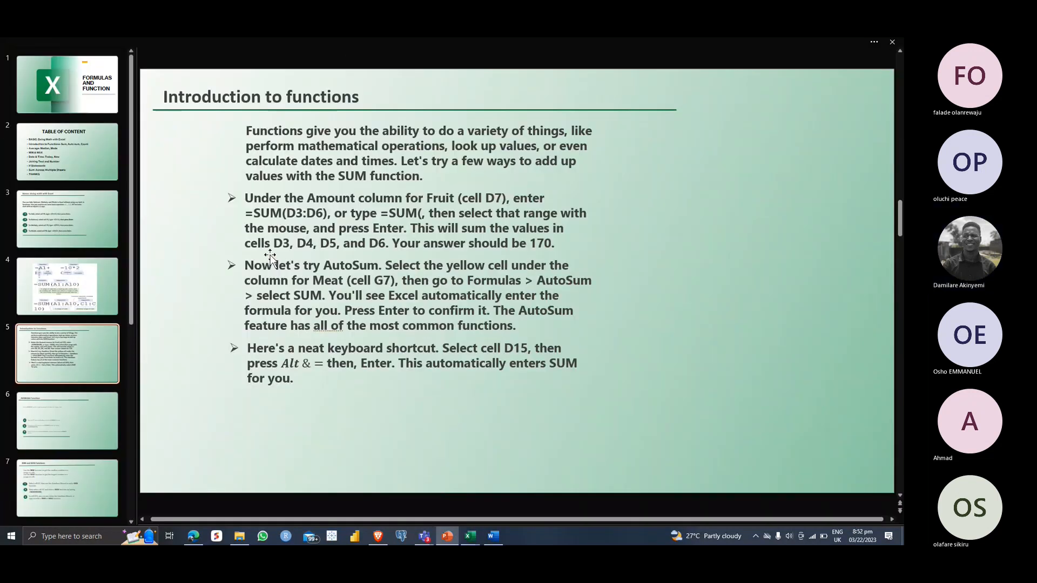
key(Down)
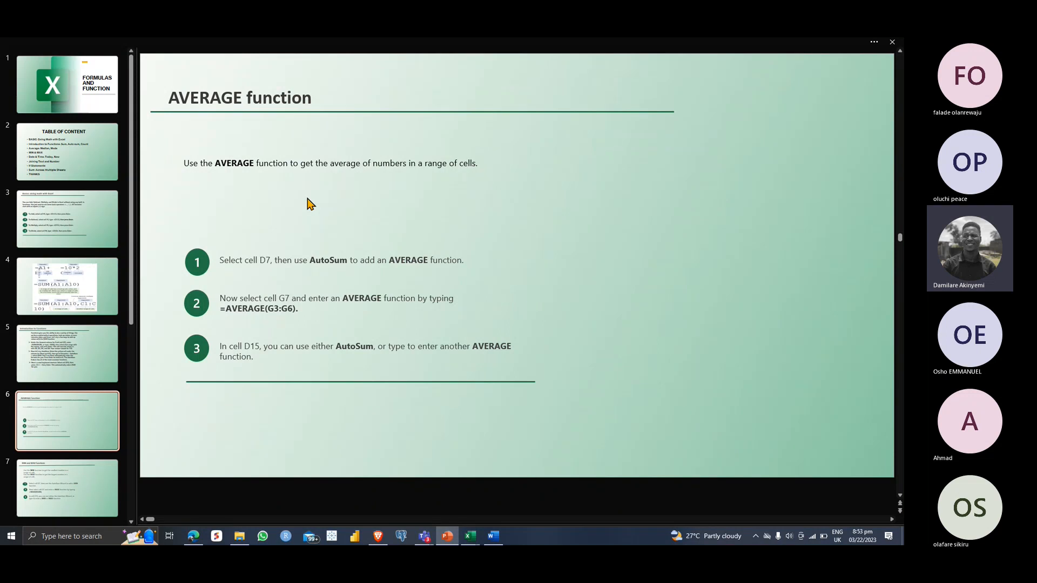
key(alt+Tab)
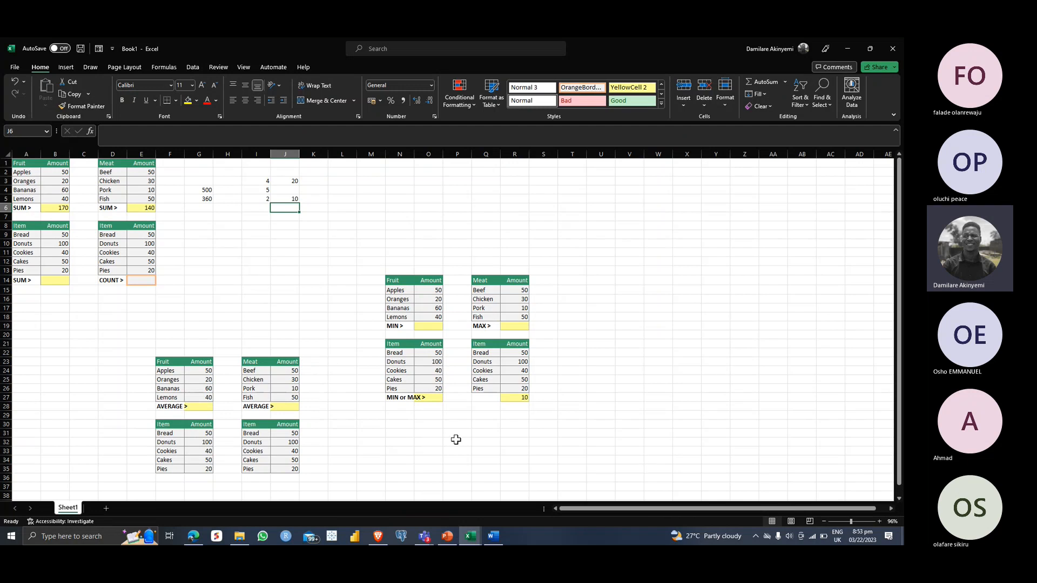
Calculate the average of the Meat amounts by entering =AVERAGE(J24:J27) in cell J28
click(292, 371)
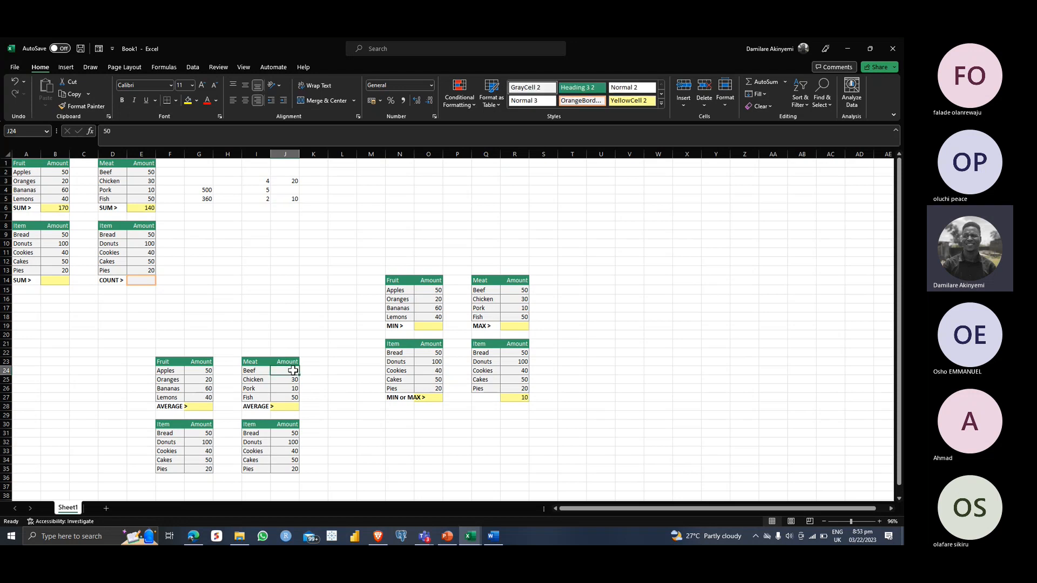
click(287, 407)
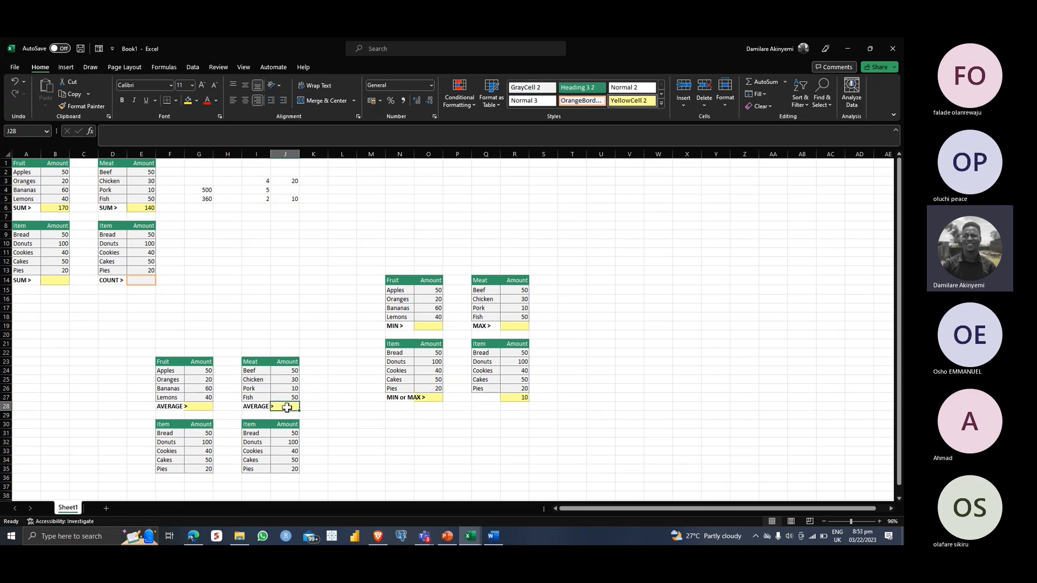
text(=)
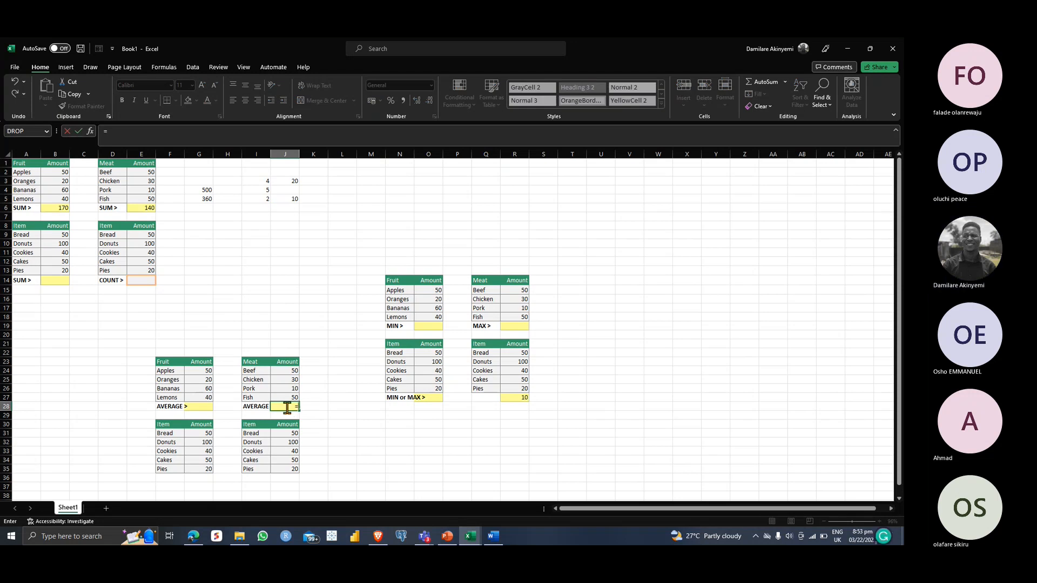
text(av)
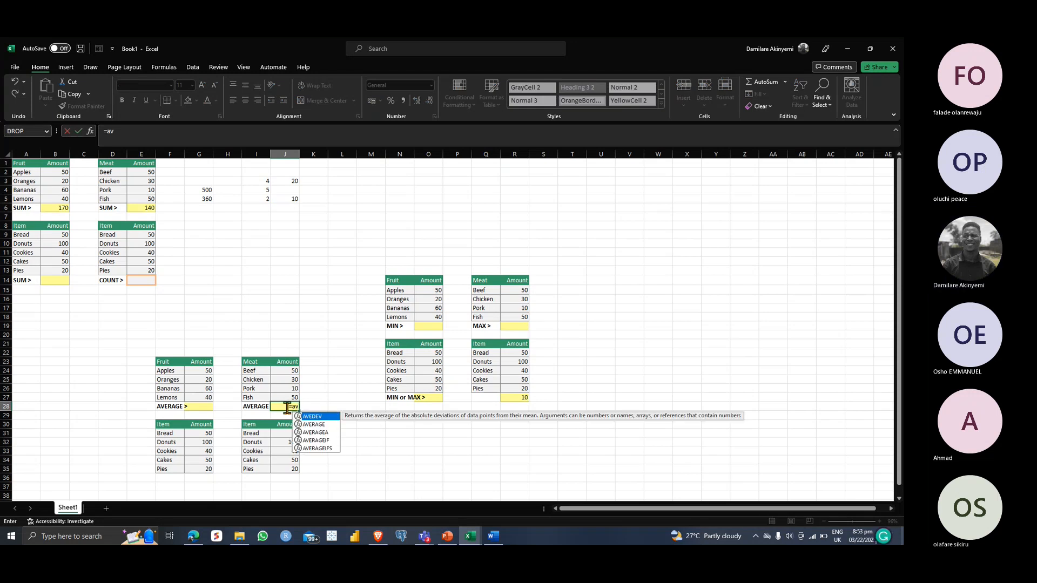
click(315, 425)
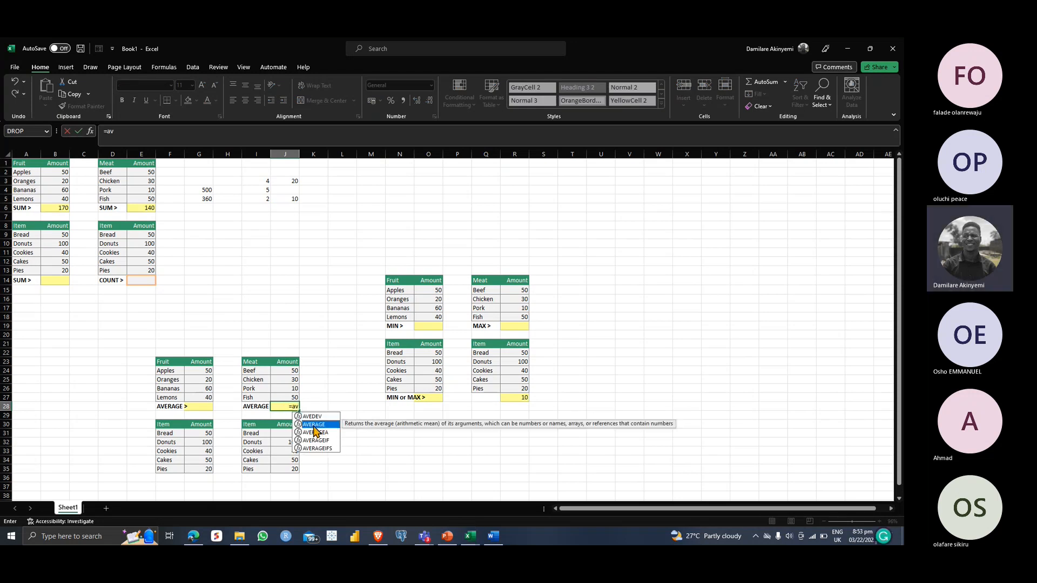
double_click(315, 426)
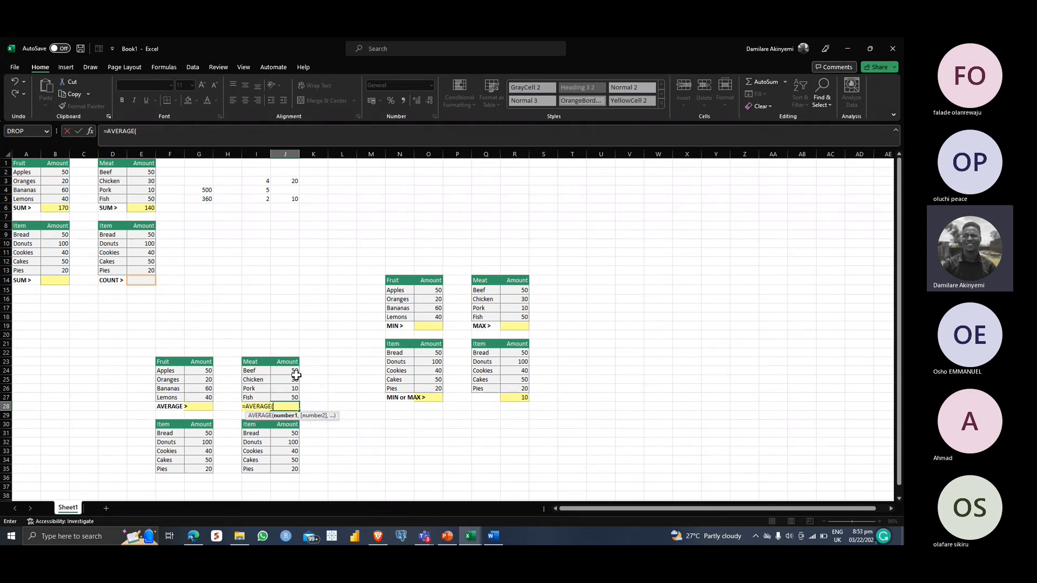
drag(296, 372, 296, 399)
key(Return)
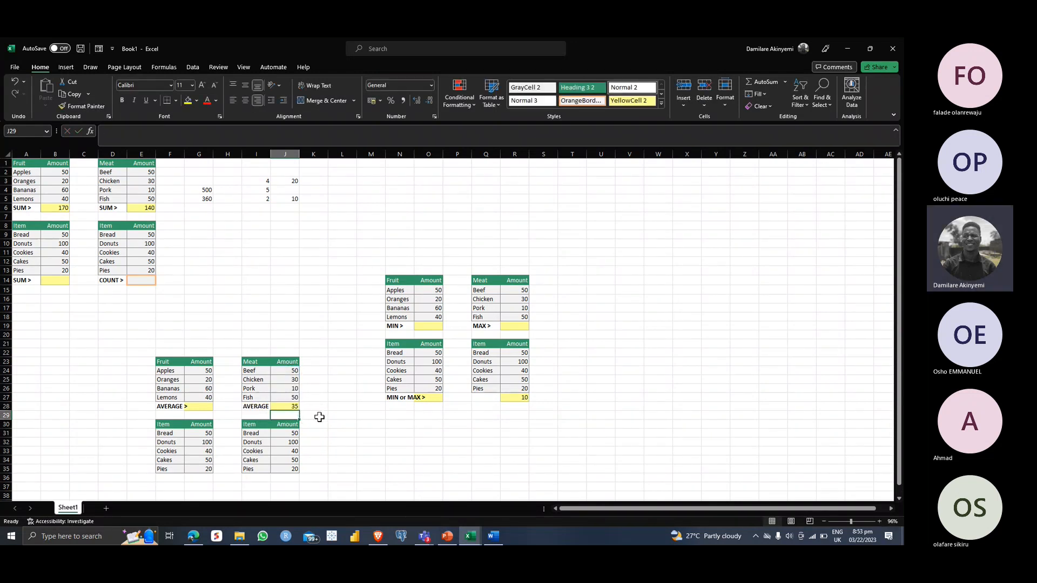
Review the AVERAGE formula in J28 and the individual Meat amounts it covers
click(294, 407)
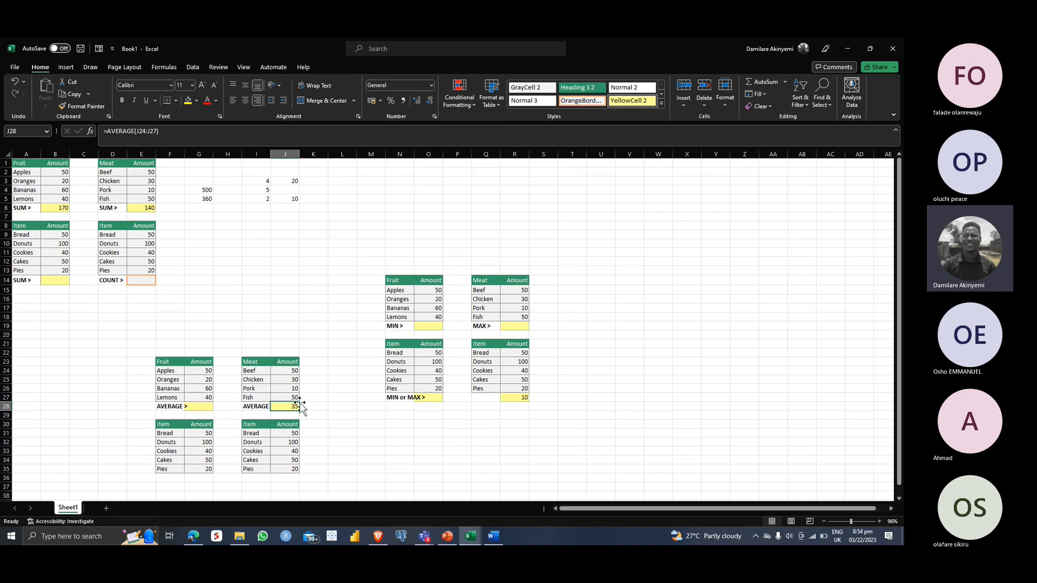
click(292, 372)
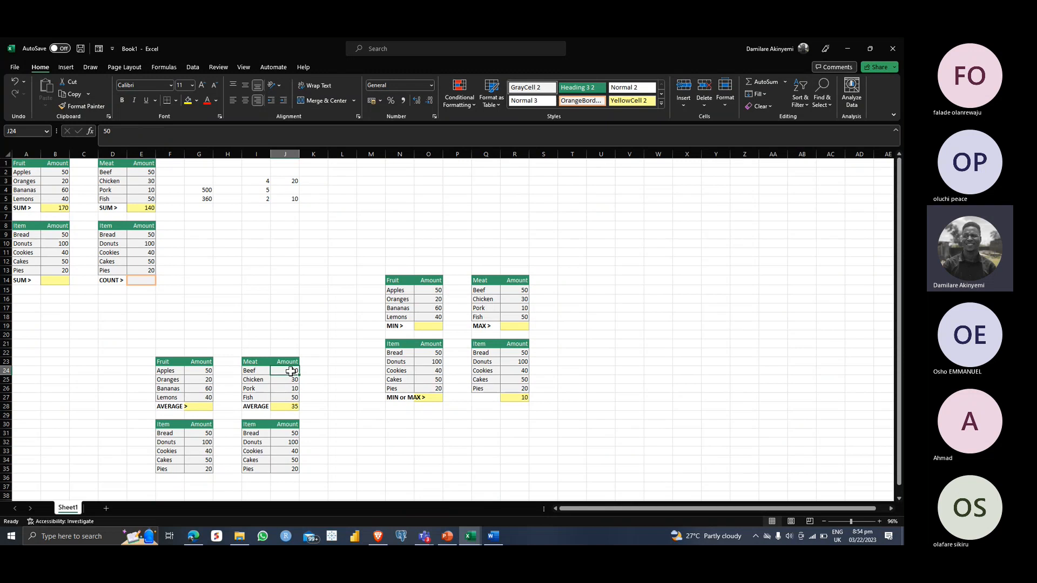
key(Return)
key(Return)
key(Return)
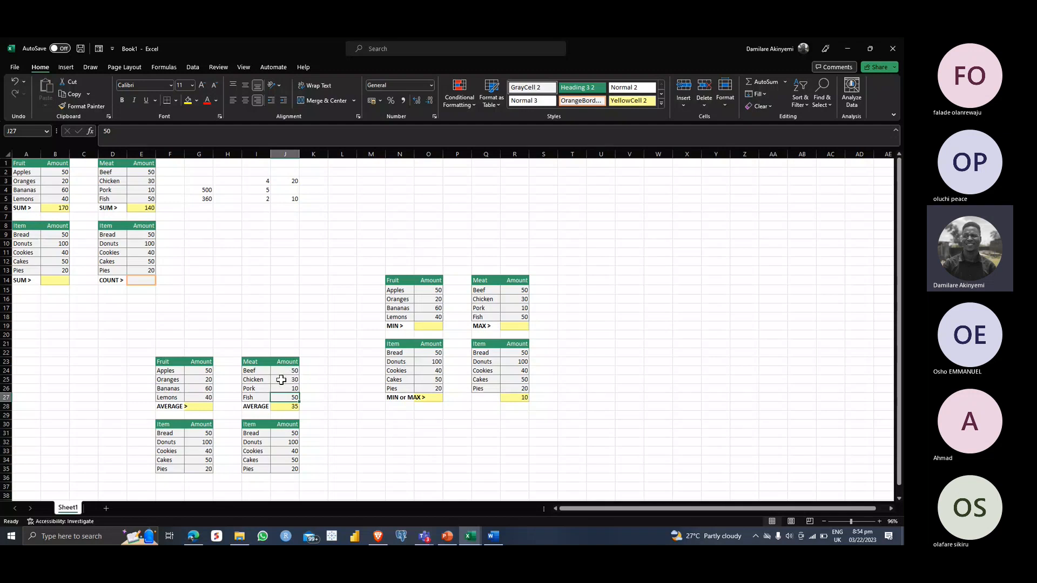
click(207, 373)
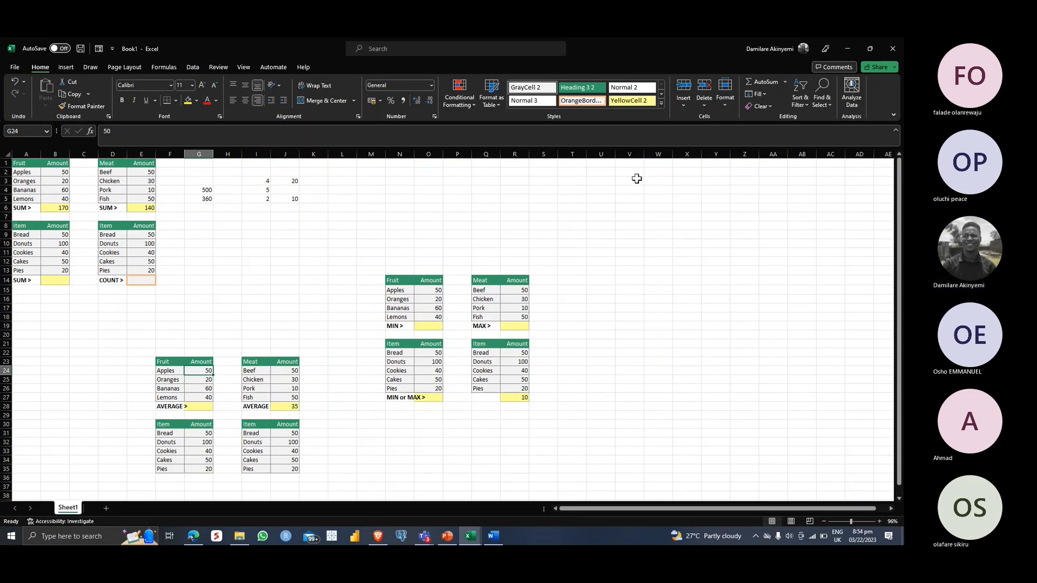
Add a new worksheet and enter beef in B1 with the amount 50 in C1
click(107, 509)
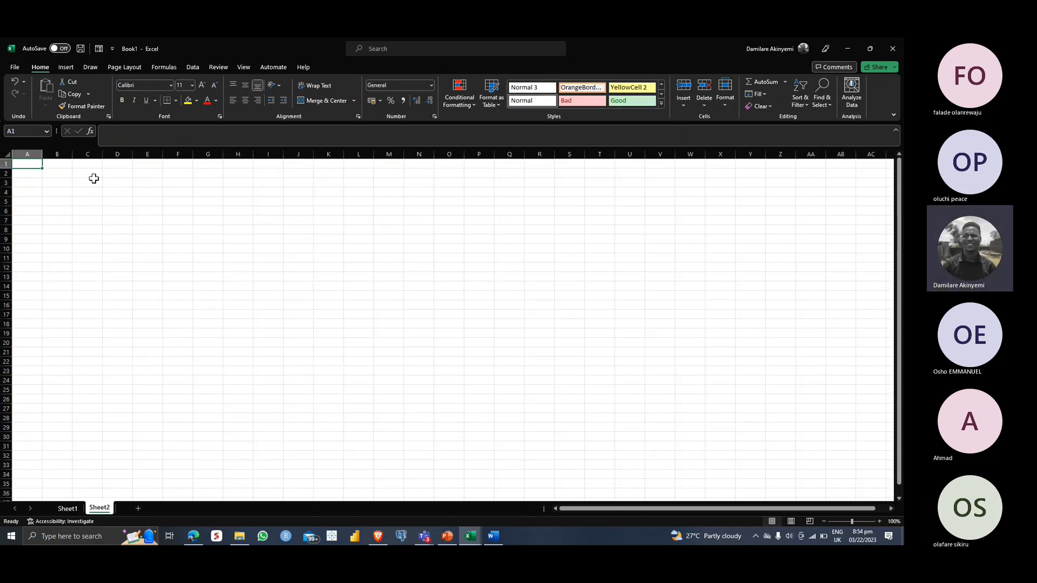
click(56, 167)
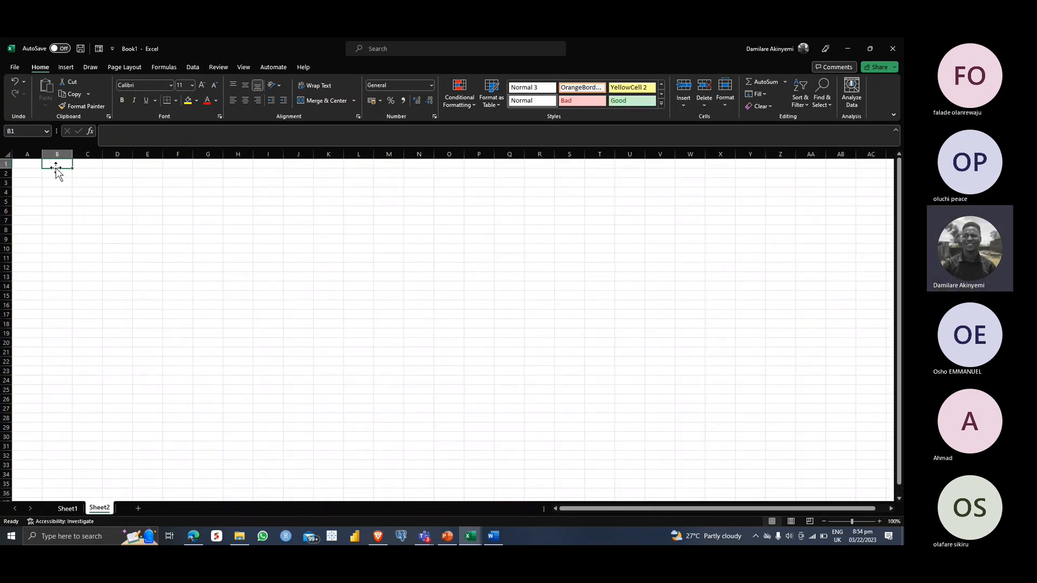
text(Ave)
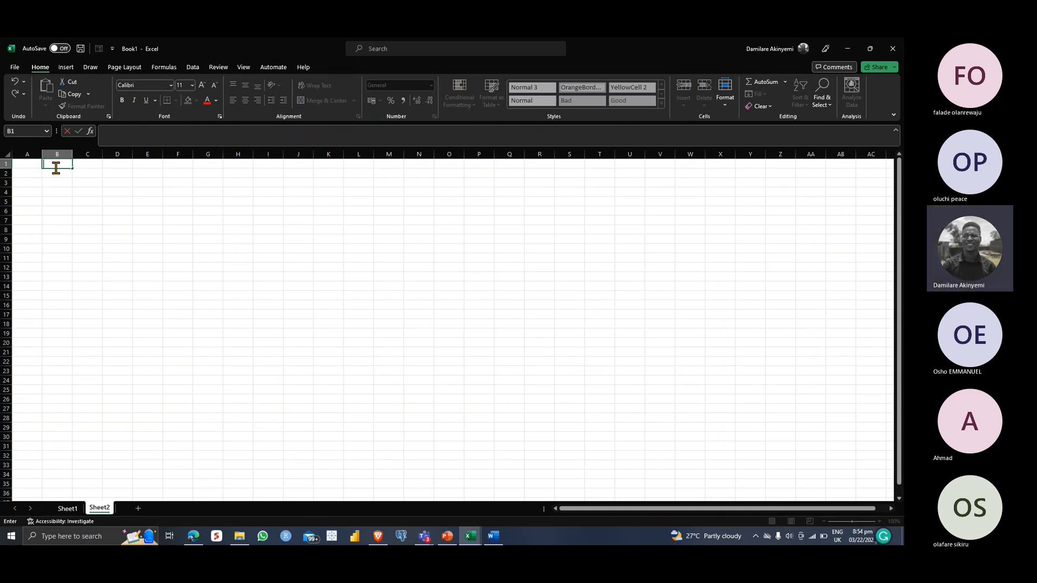
text(beef)
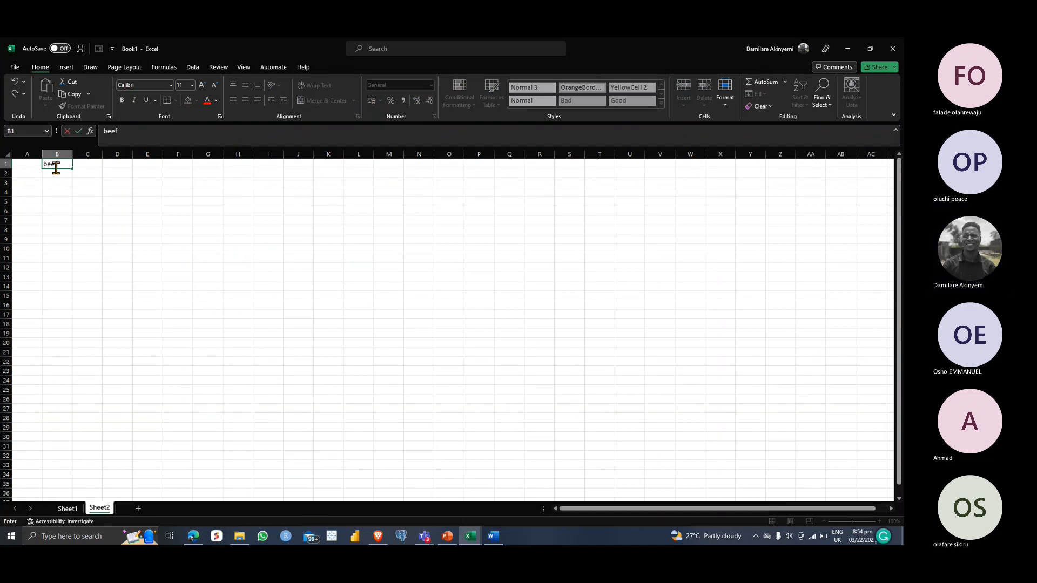
click(56, 168)
key(Tab)
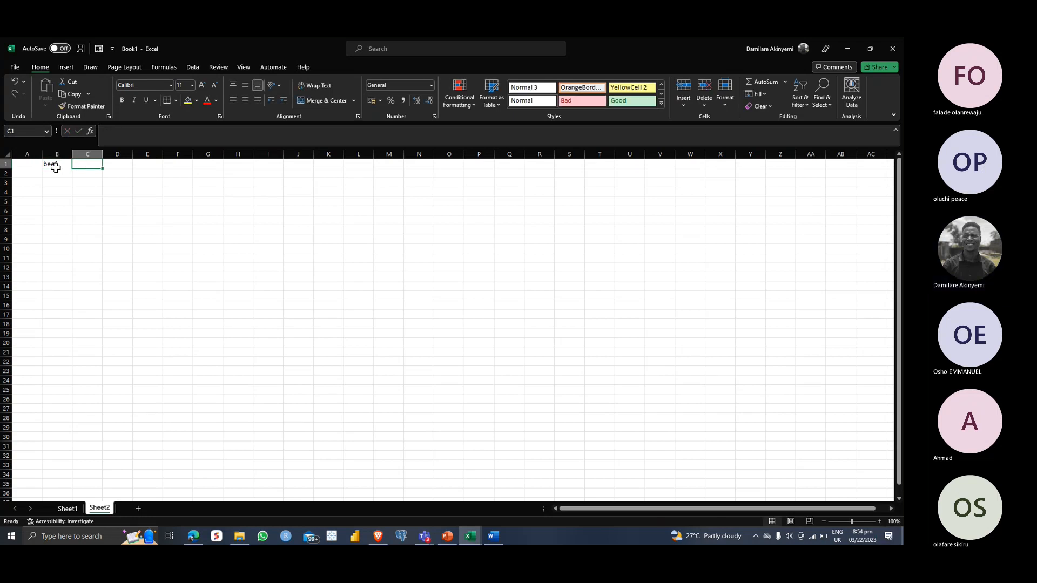
text(50)
key(Return)
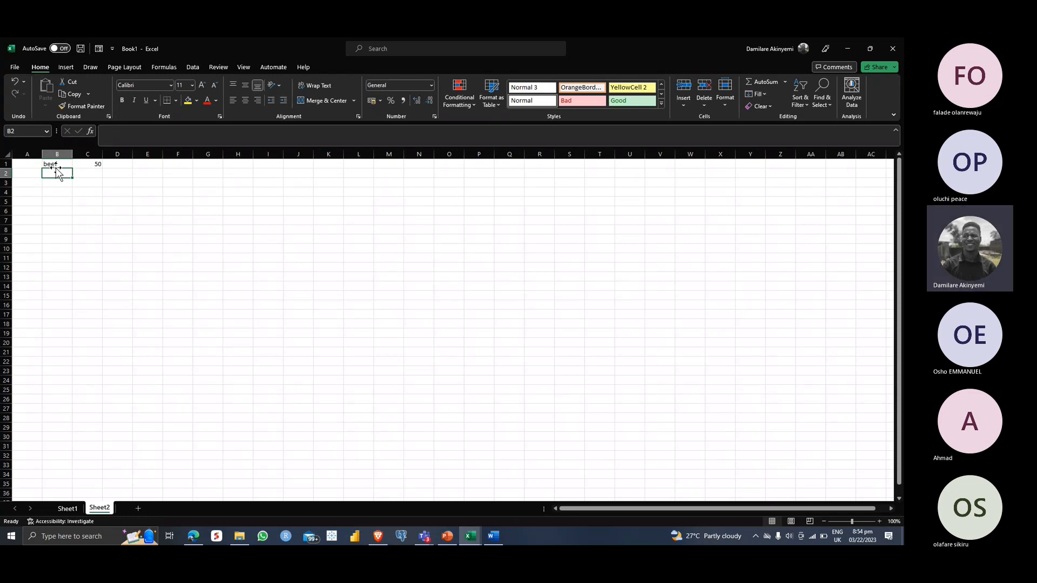
Enter gnut with 300 in row 2 and fish with 400 in row 3, using columns B and C
text(gnut)
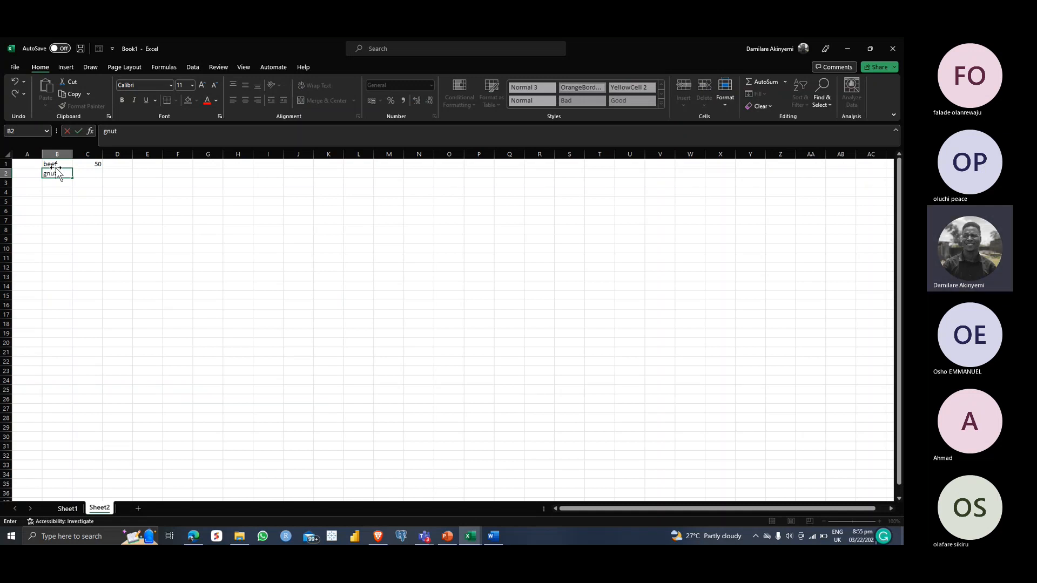
key(Tab)
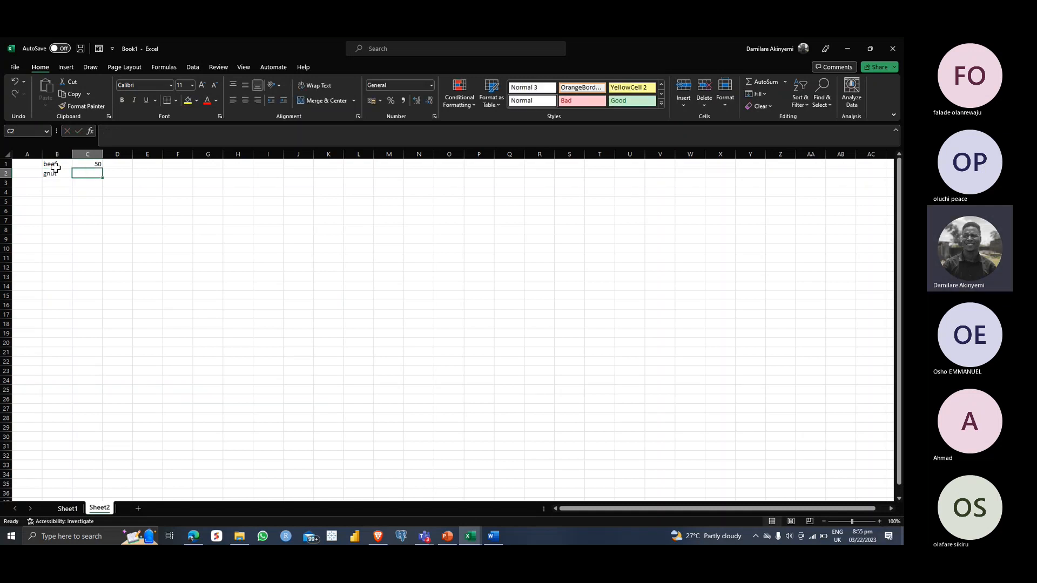
text(300)
key(Return)
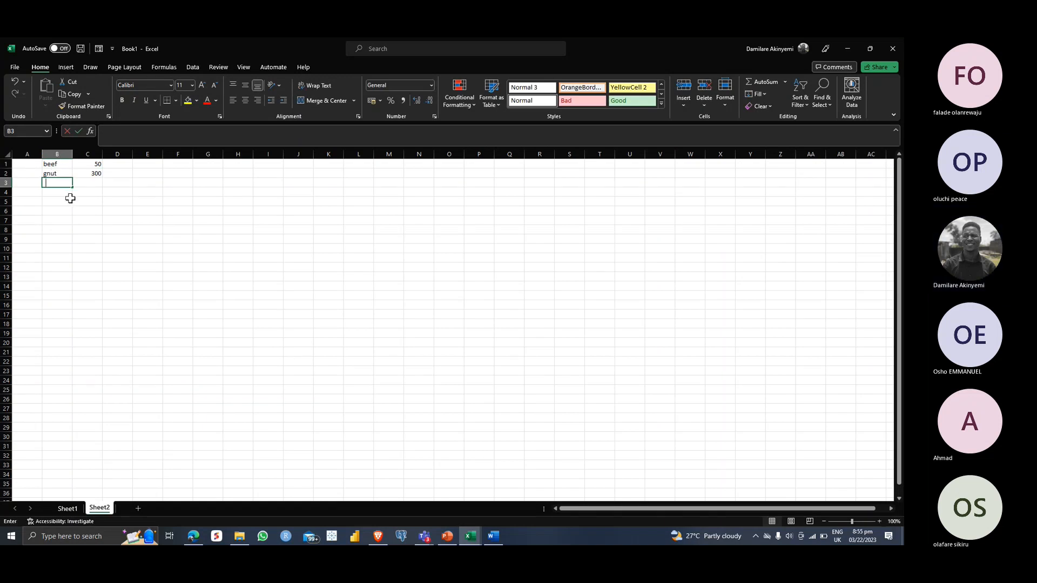
text(fish)
key(Tab)
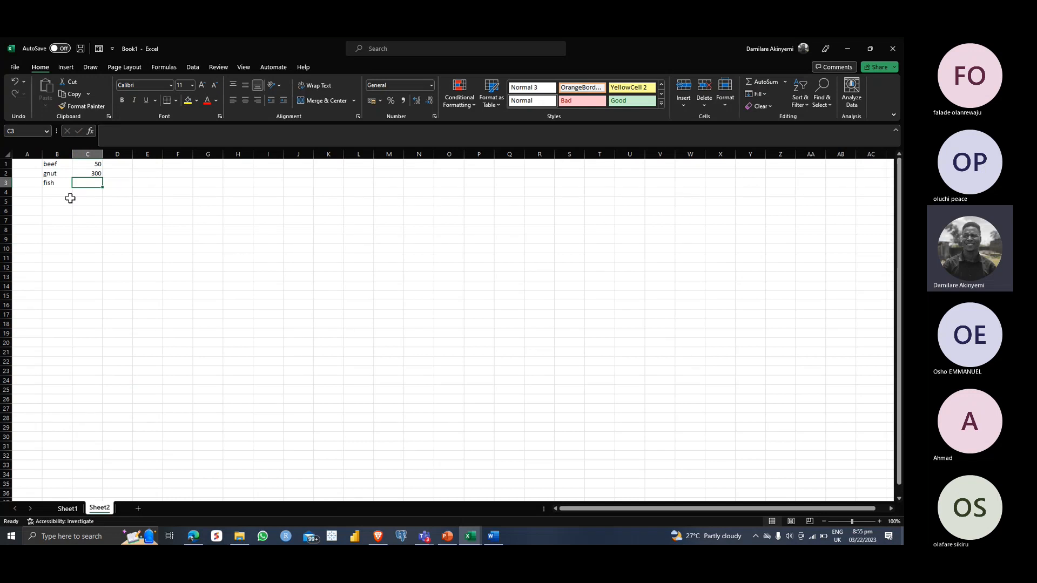
text(400)
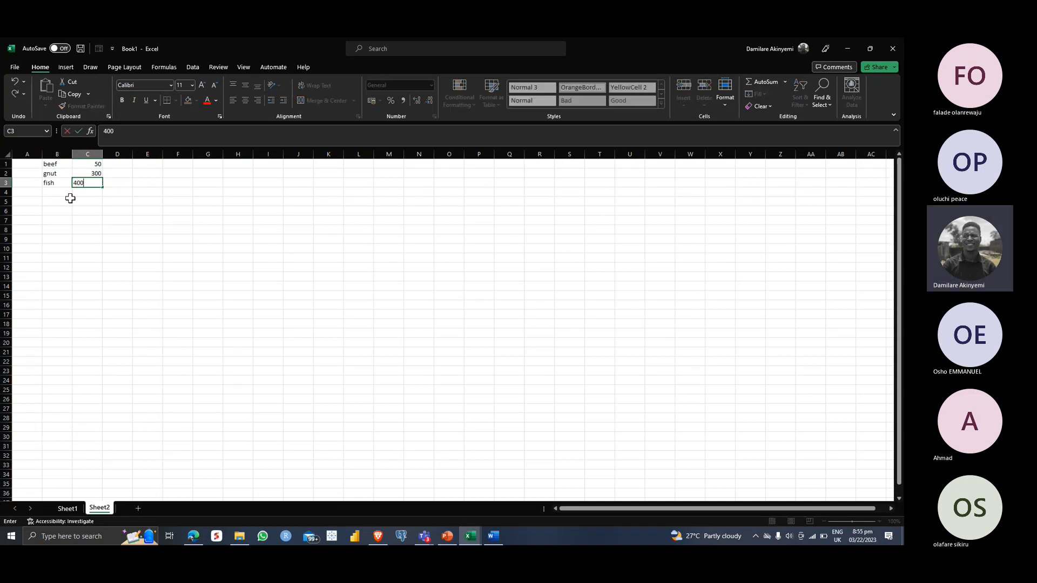
Enter maggi in B4 with the amount 40 in C4
click(68, 193)
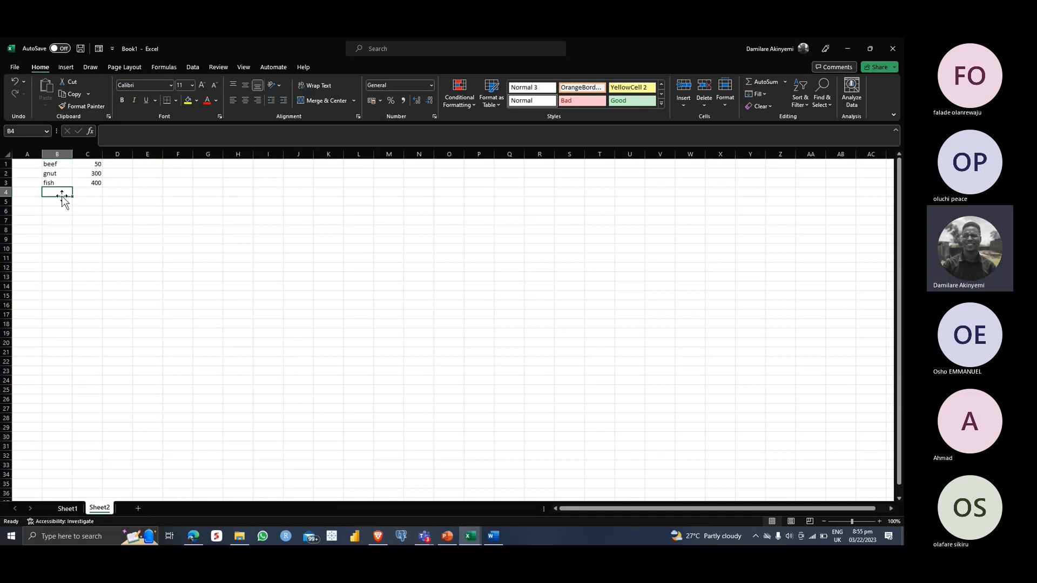
text(maggi)
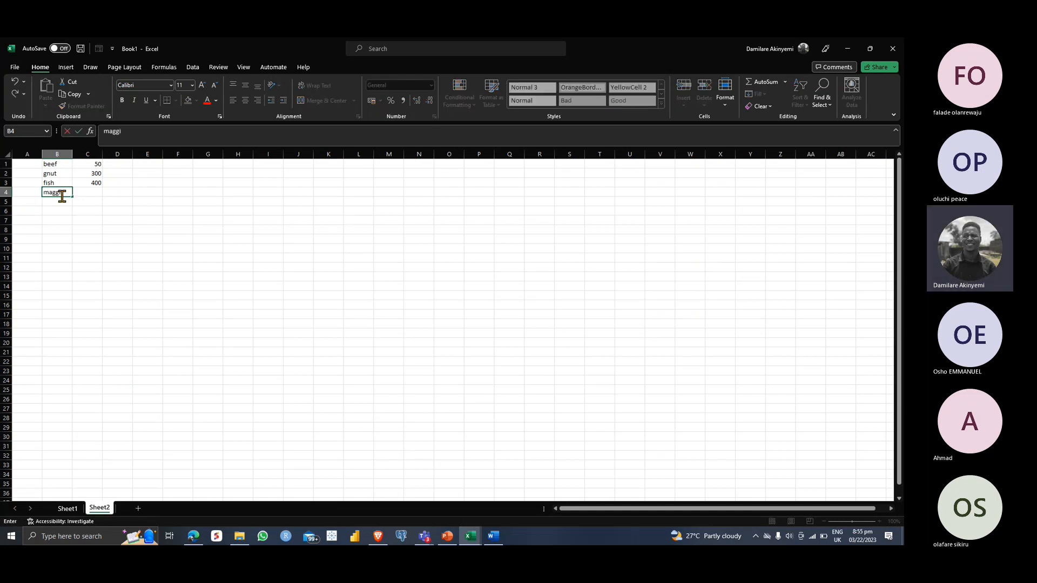
key(Tab)
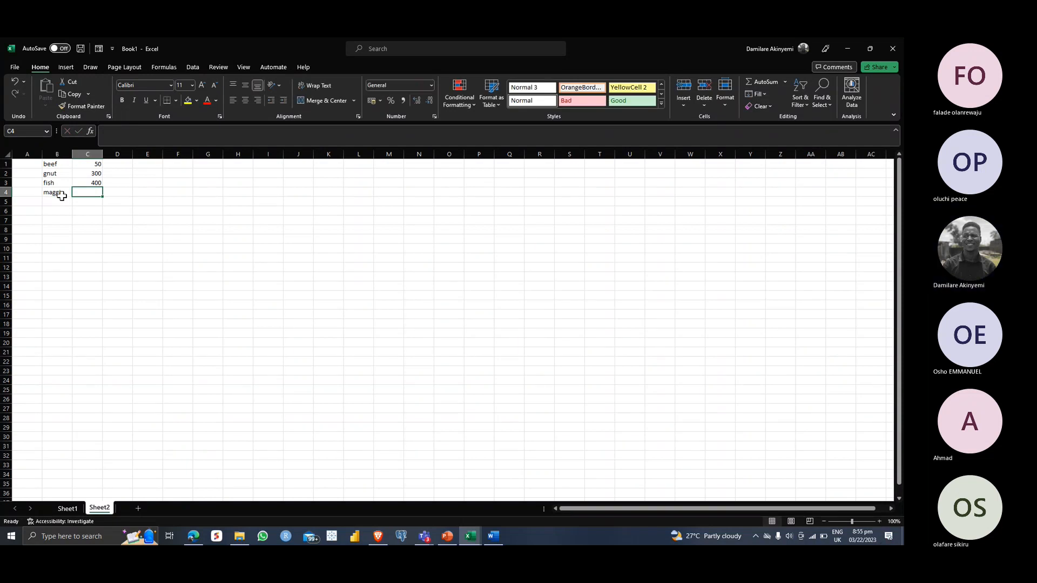
text(40)
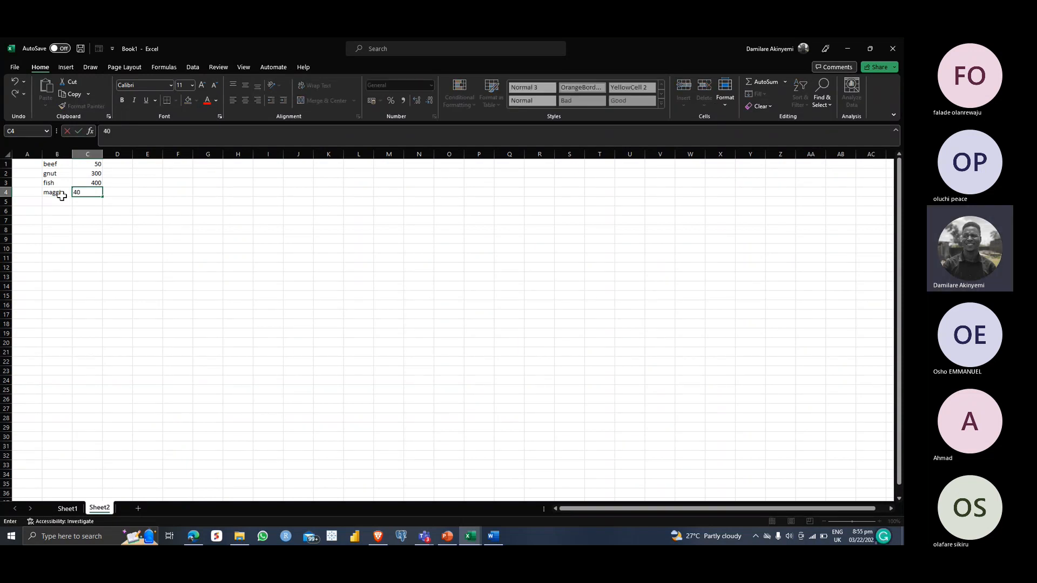
key(Return)
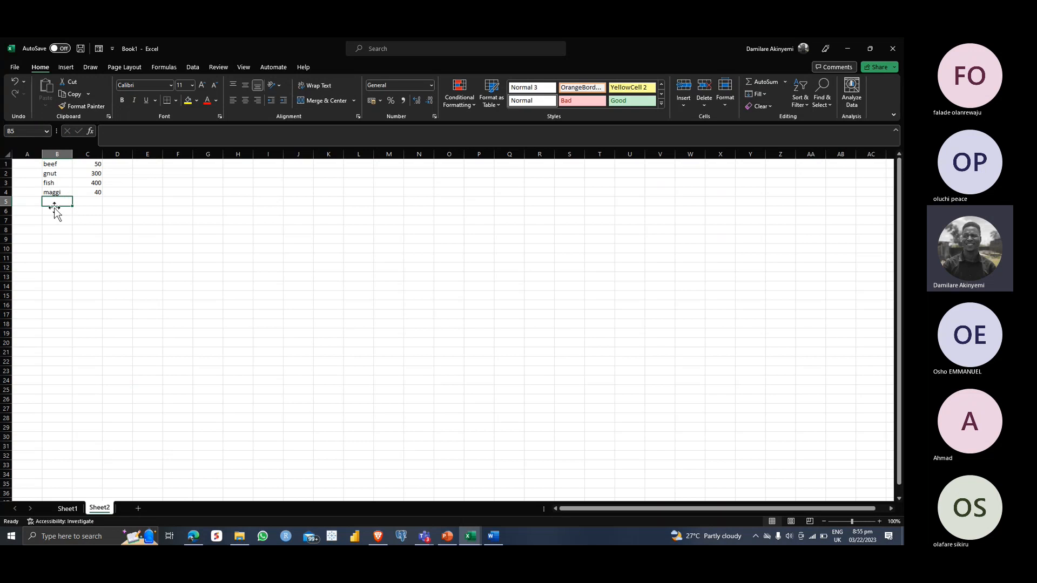
Label cell B5 as average and calculate the average of the four amounts in C5 with =AVERAGE(C1:C4)
text(average)
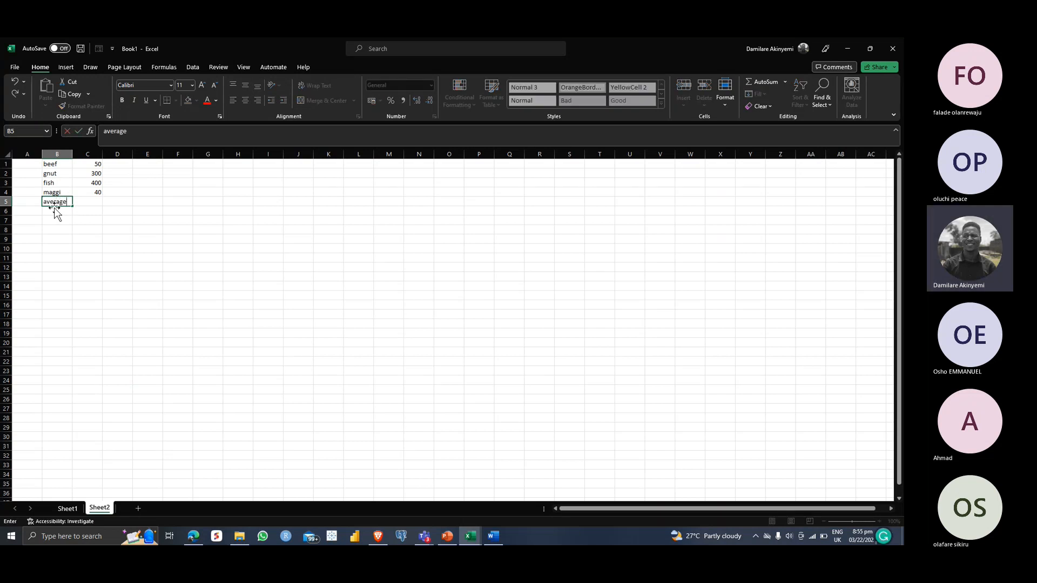
key(Tab)
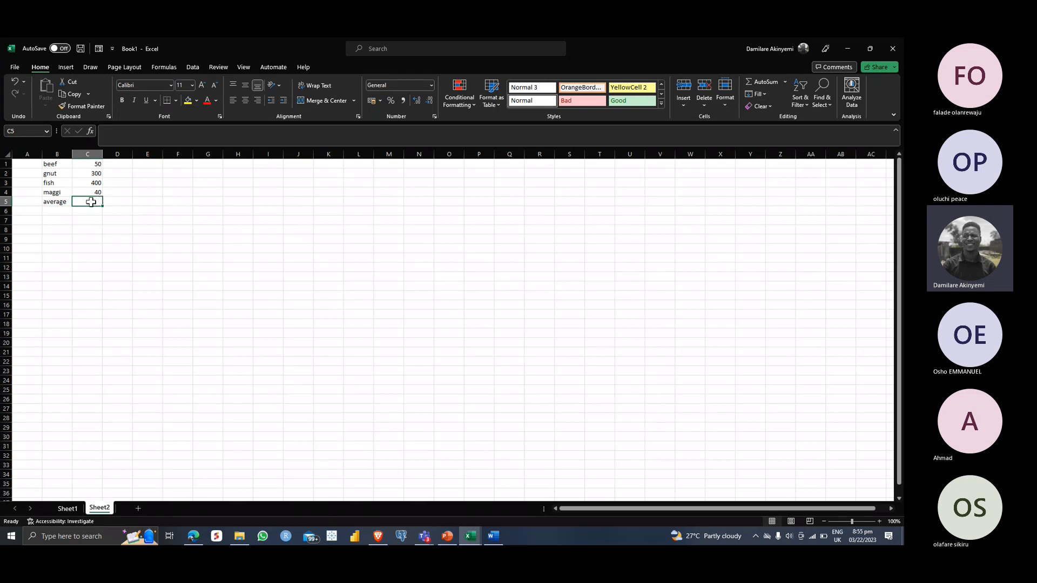
text(=averag)
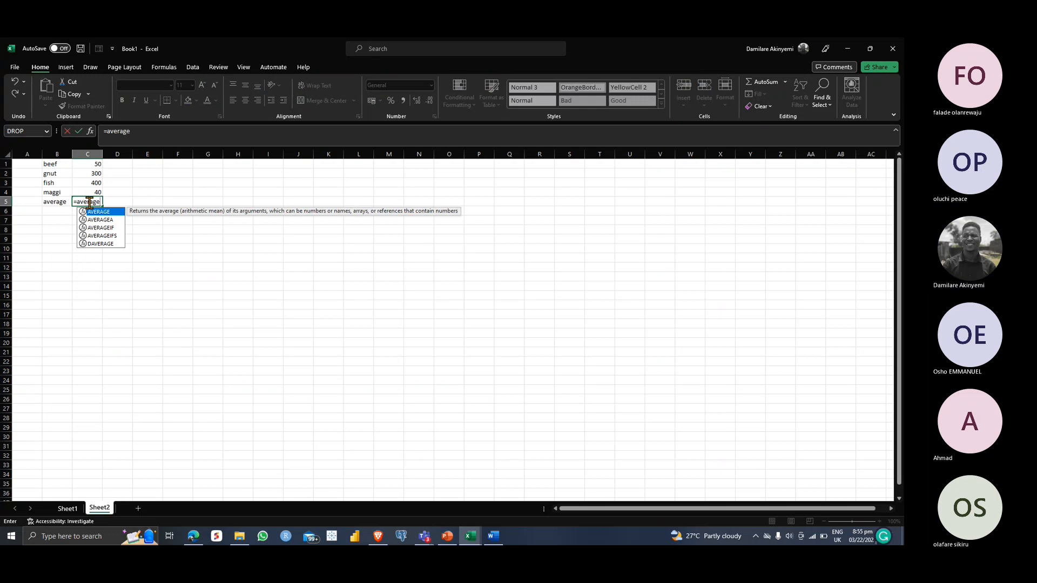
text(e)
key(Tab)
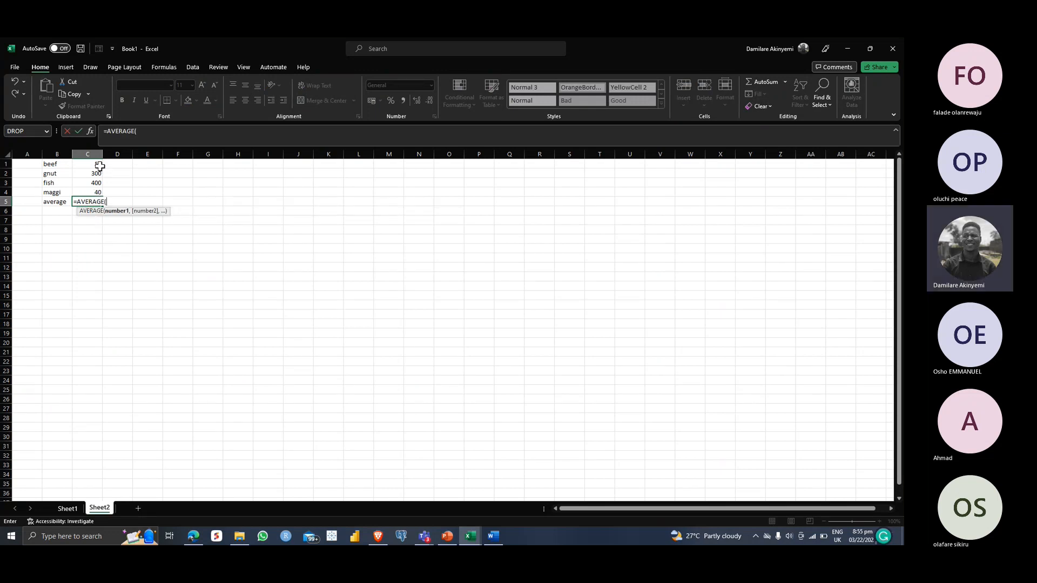
drag(98, 166, 96, 191)
key(Return)
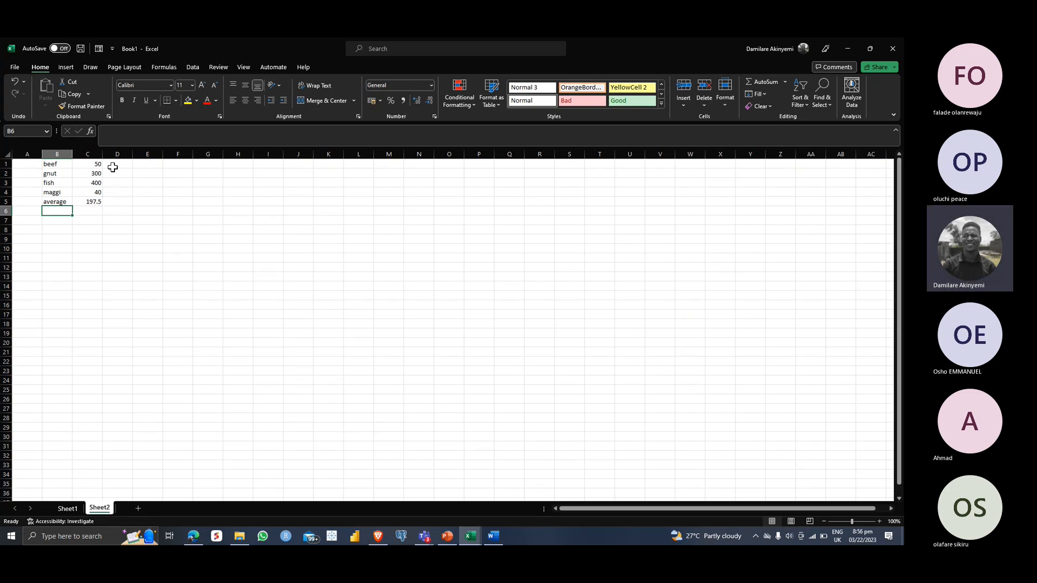
key(alt)
click(124, 205)
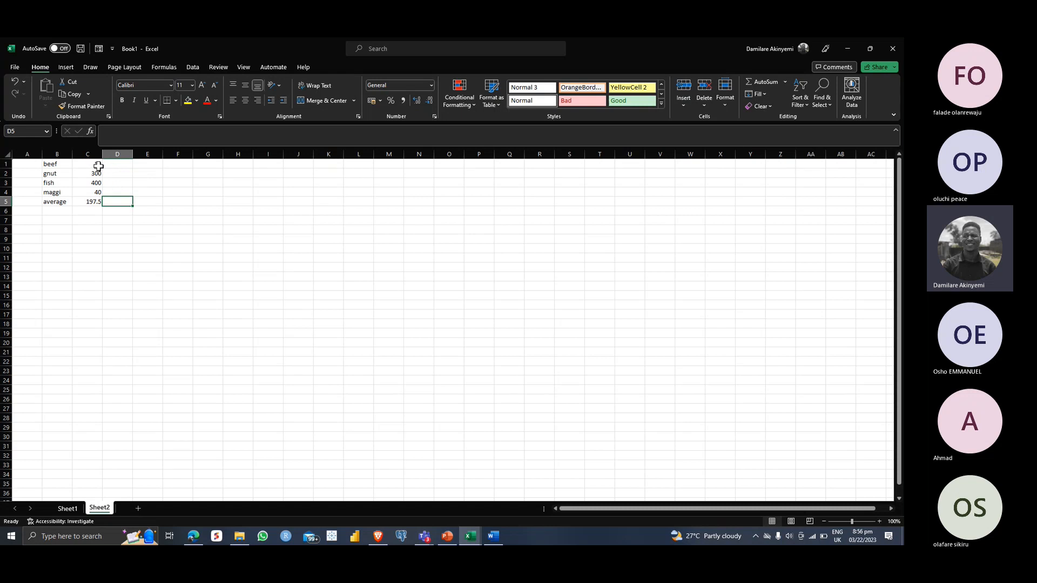
drag(98, 166, 86, 305)
click(114, 296)
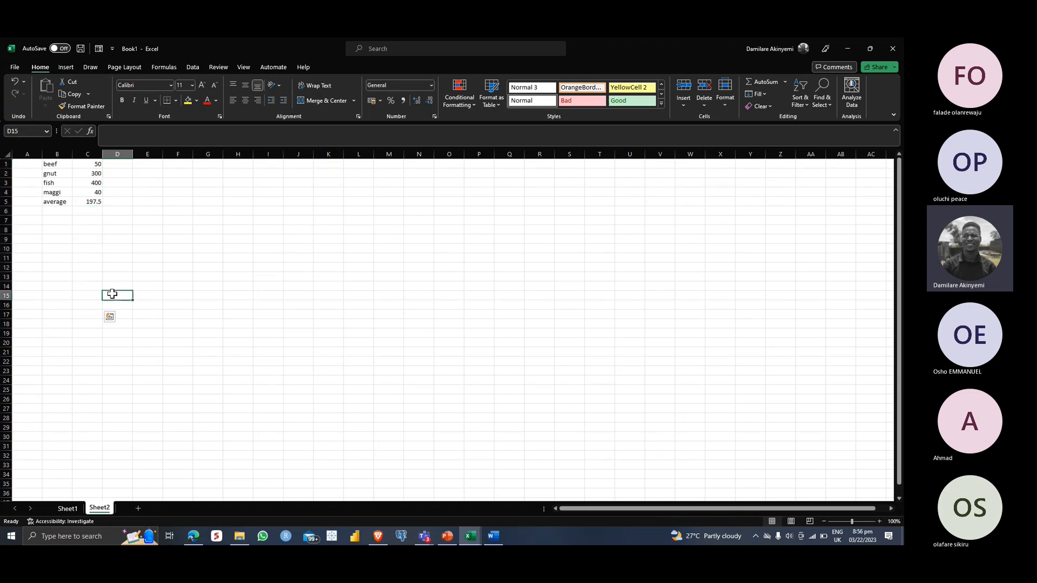
click(83, 318)
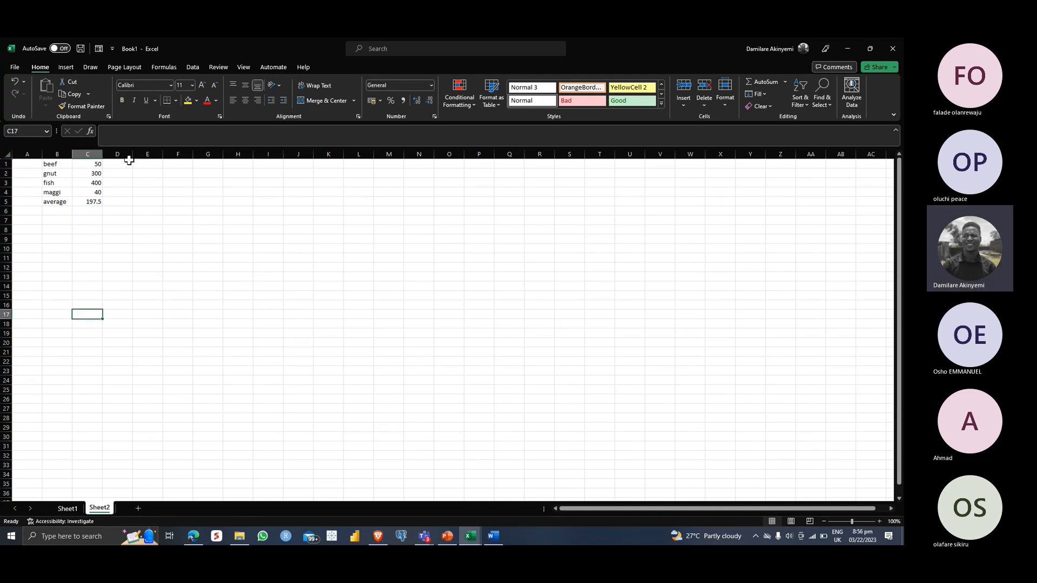
Calculate the average of the empty cells D1 to D23 in D24 with =AVERAGE(D1:D23) and check the formula
drag(120, 164, 84, 418)
click(186, 240)
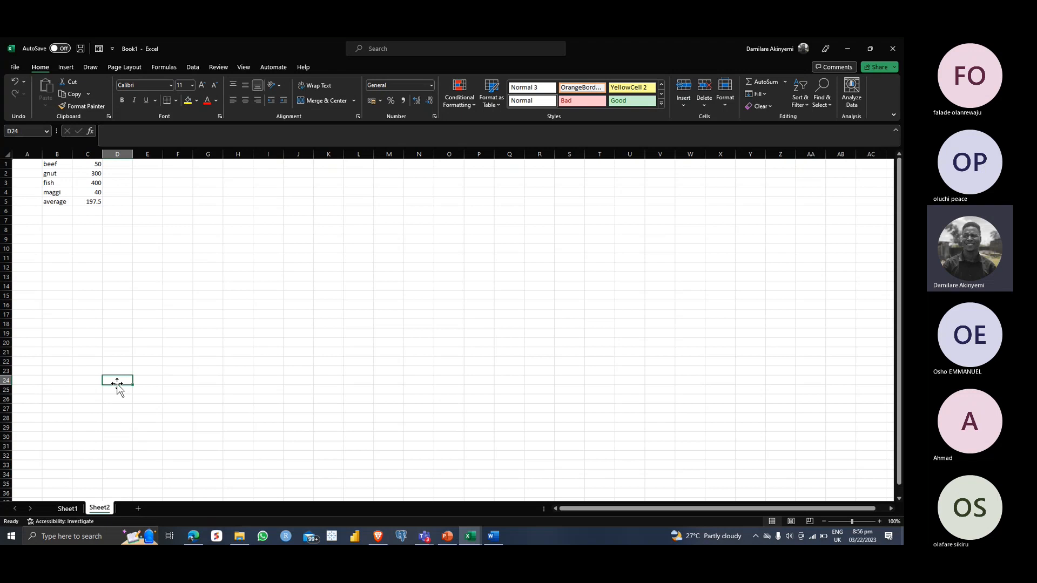
text(=average)
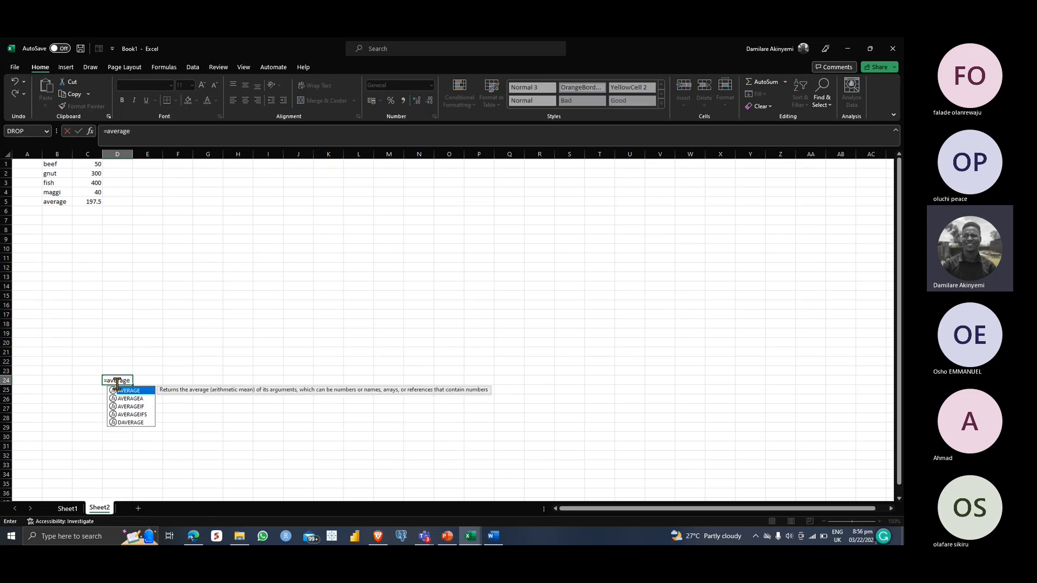
key(Tab)
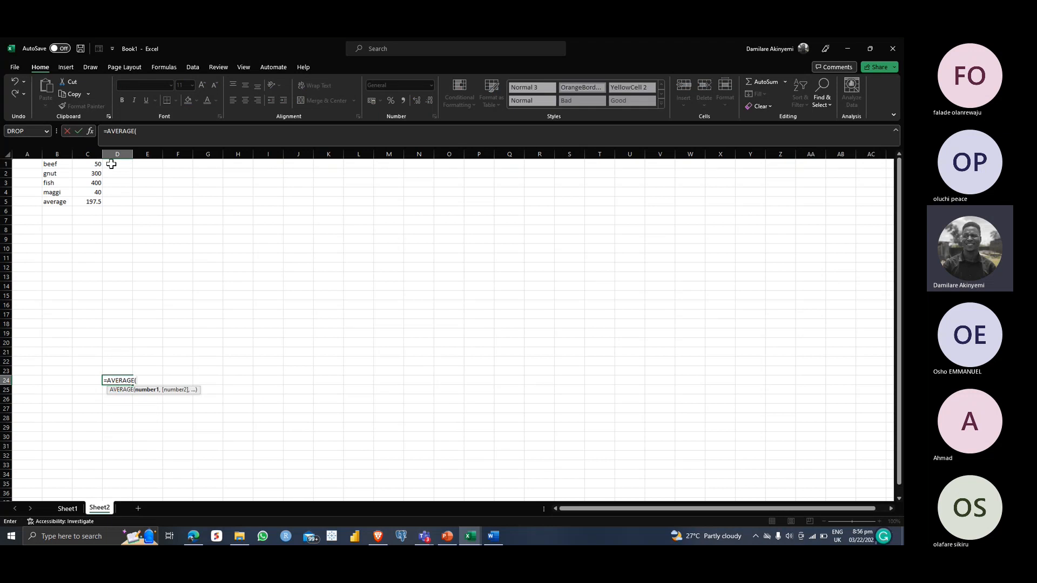
drag(111, 164, 116, 368)
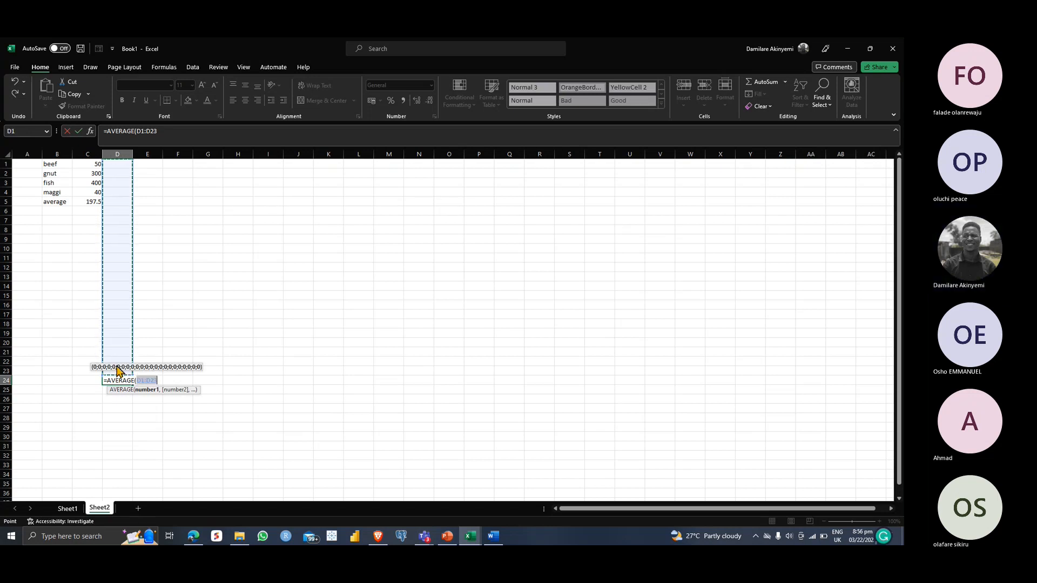
key(Return)
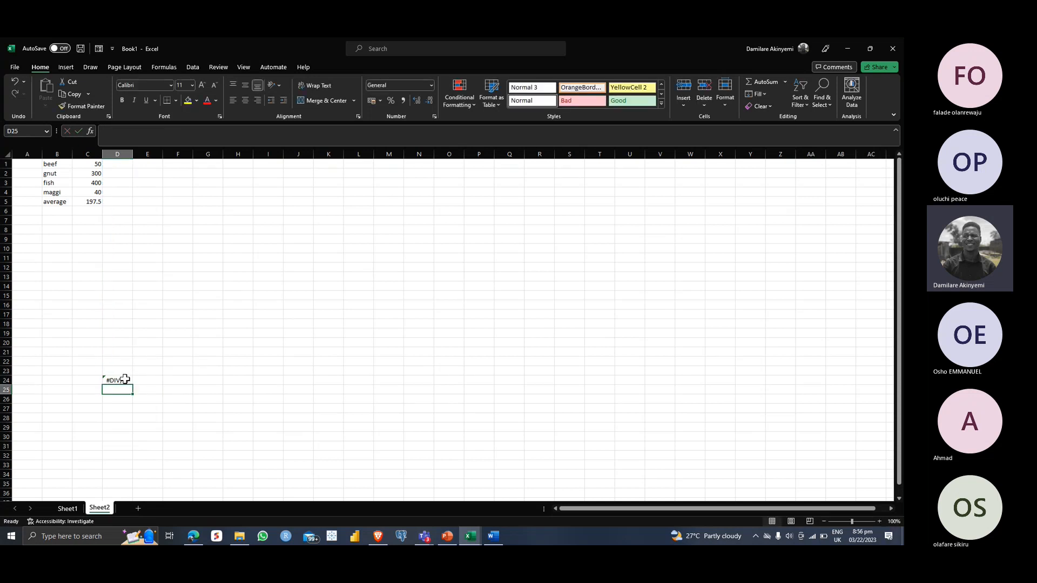
click(125, 380)
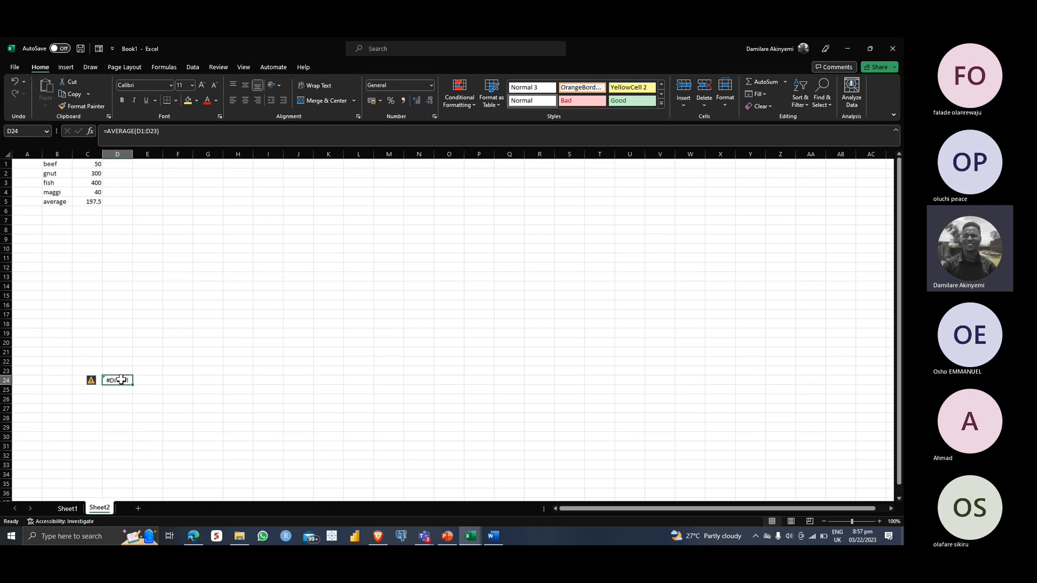
Switch to the PowerPoint presentation and go to the MIN and MAX functions slide
key(ctrl+n)
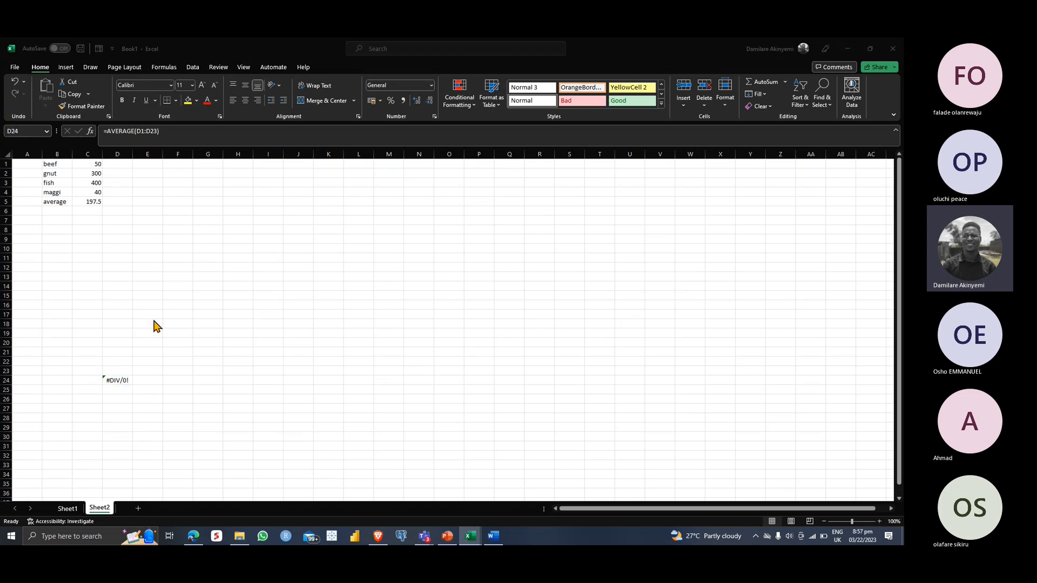
key(alt+Tab)
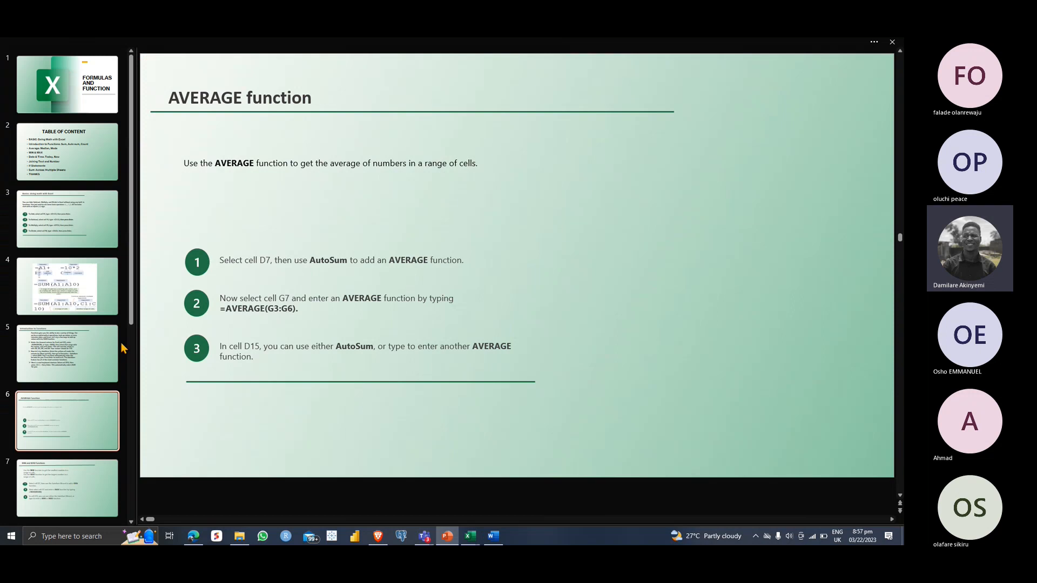
click(78, 362)
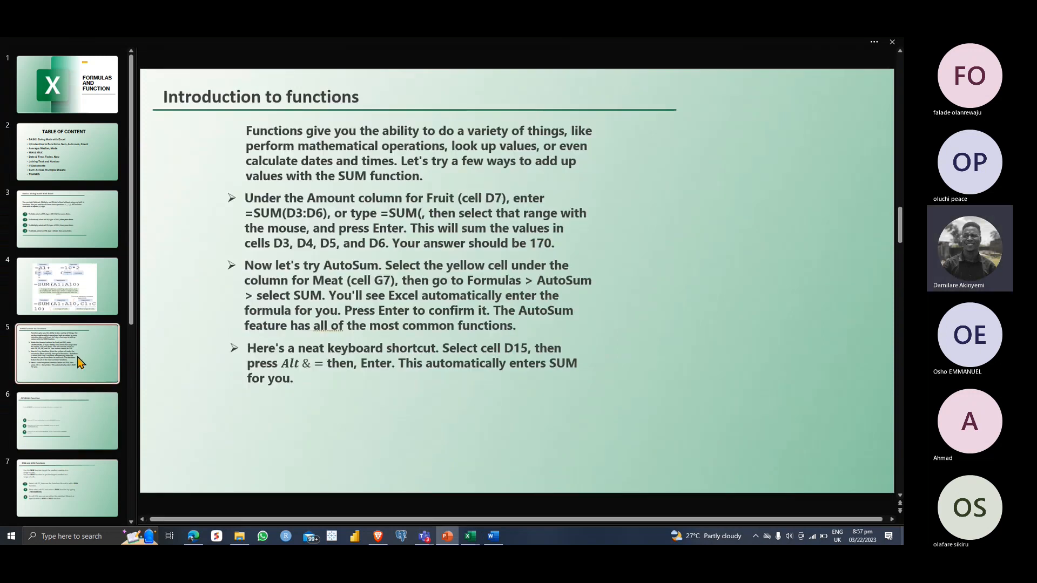
click(79, 432)
key(Down)
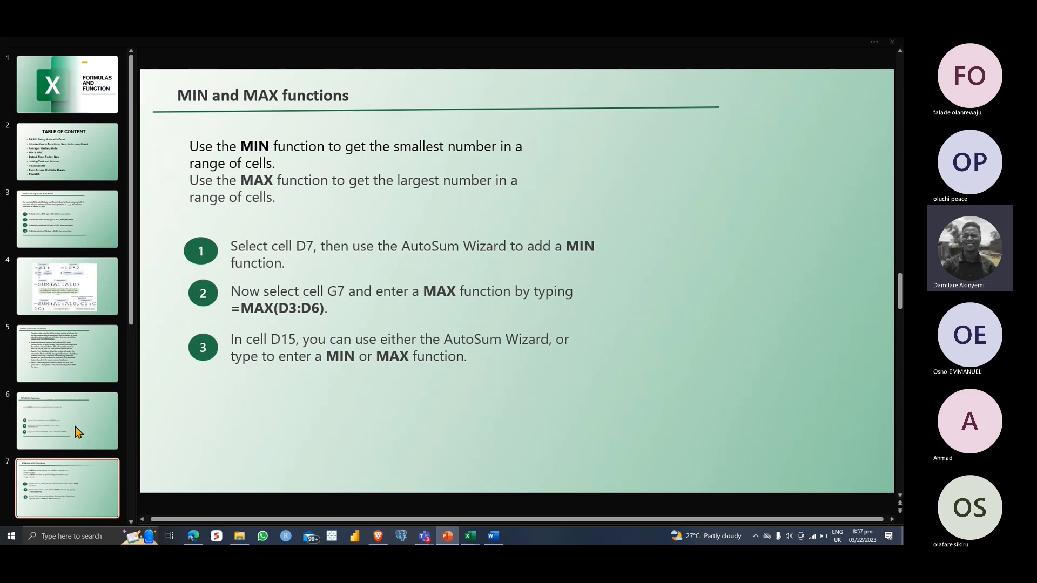
Switch back to the Excel workbook and clear the average formula from C5
key(alt+Tab)
click(97, 202)
key(BackSpace)
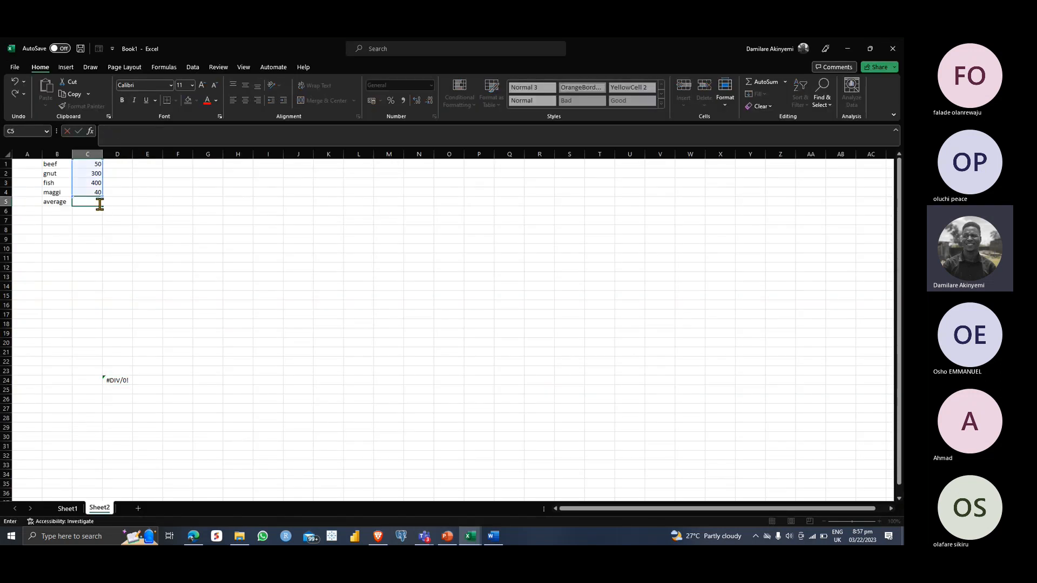
click(101, 229)
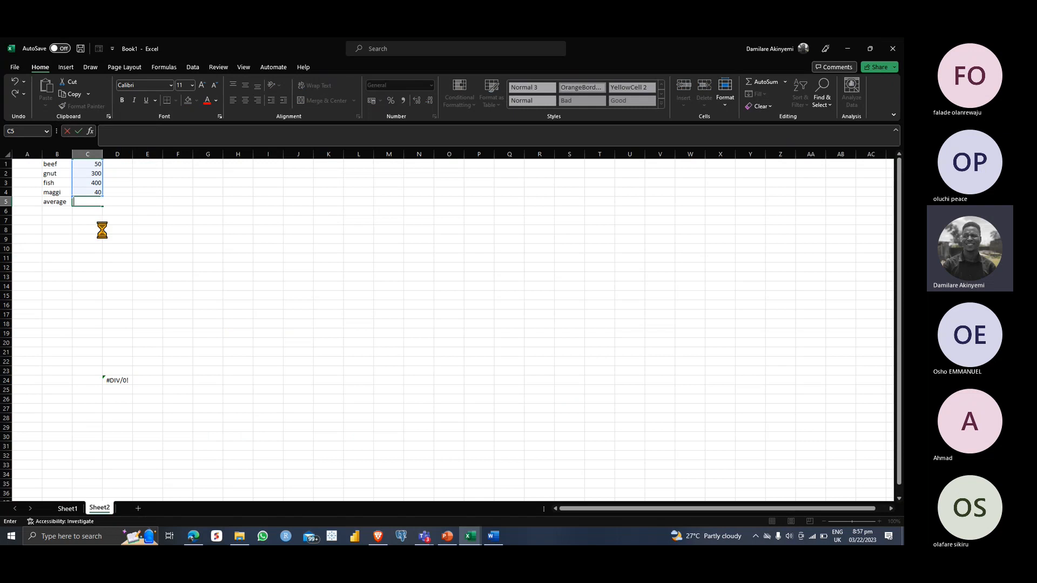
Try out =MIN(C1:C4) in C5 to find the smallest amount, and clear the cell again
click(91, 203)
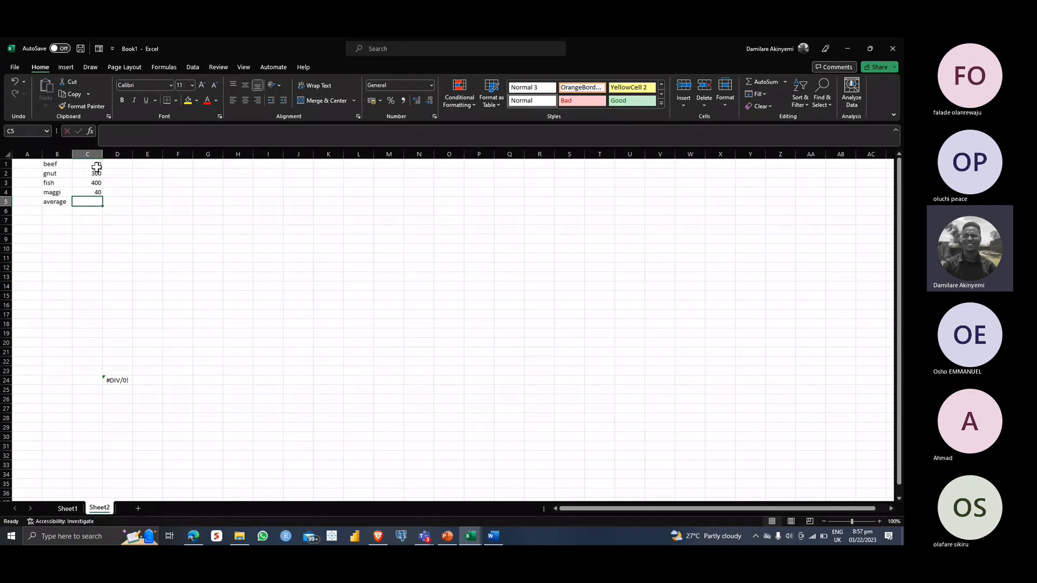
text(=min)
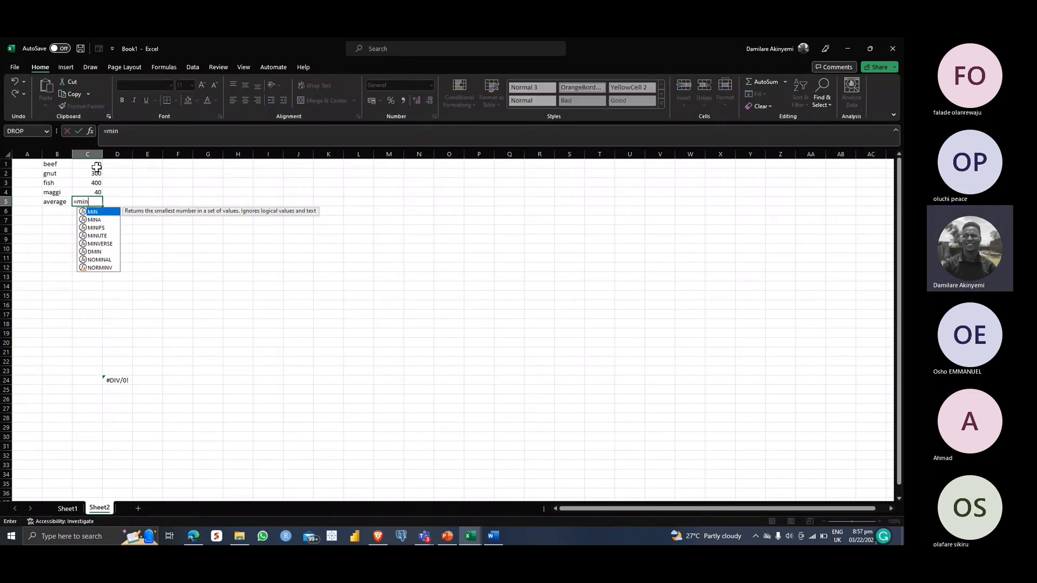
key(Tab)
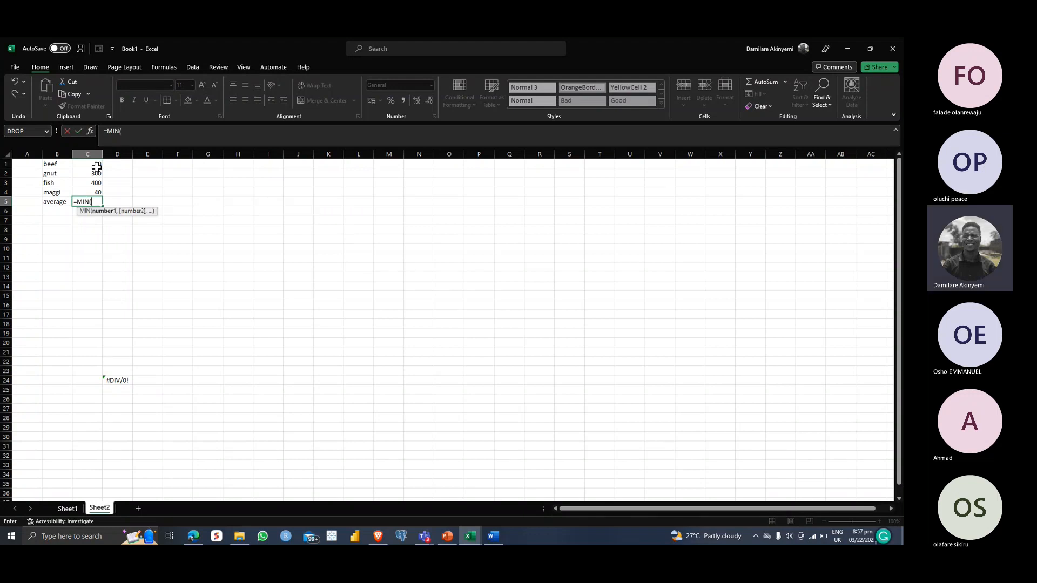
drag(96, 164, 100, 194)
key(Return)
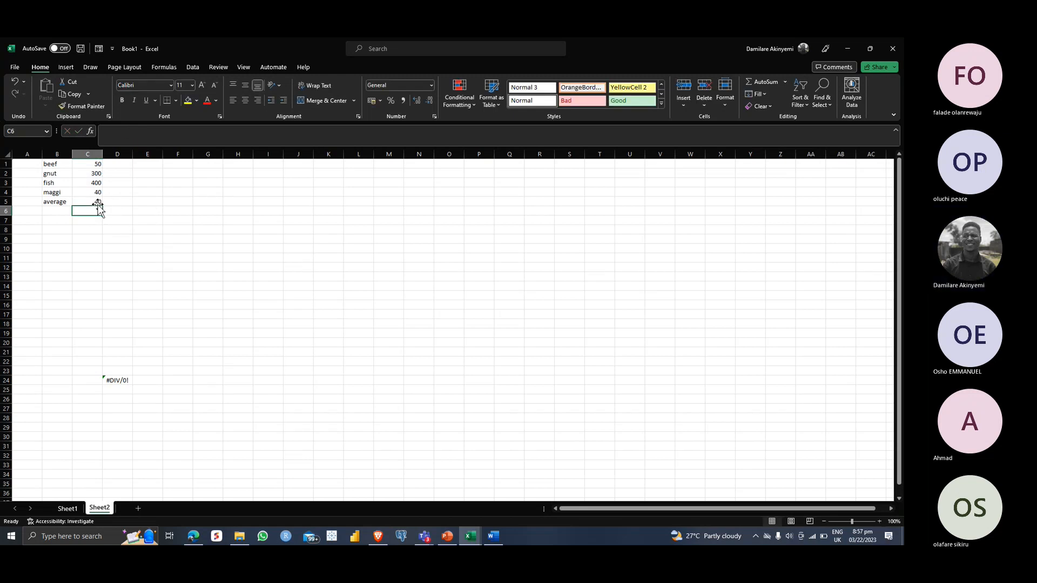
click(96, 203)
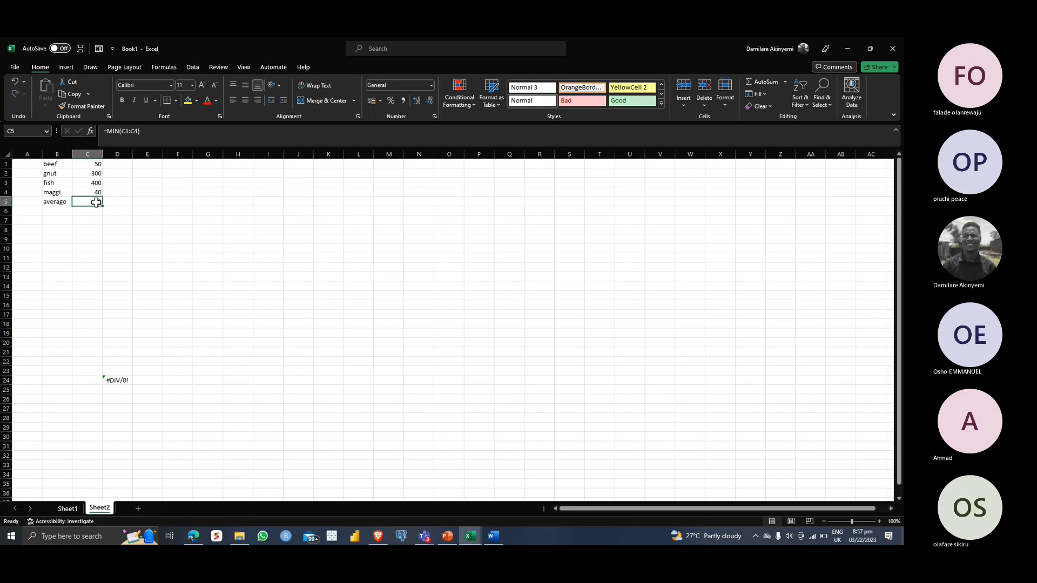
key(BackSpace)
Consult the MIN and MAX slide in PowerPoint and calculate the smallest of the four amounts in Excel cell C5 with =MIN(C1:C4)
key(alt+Tab)
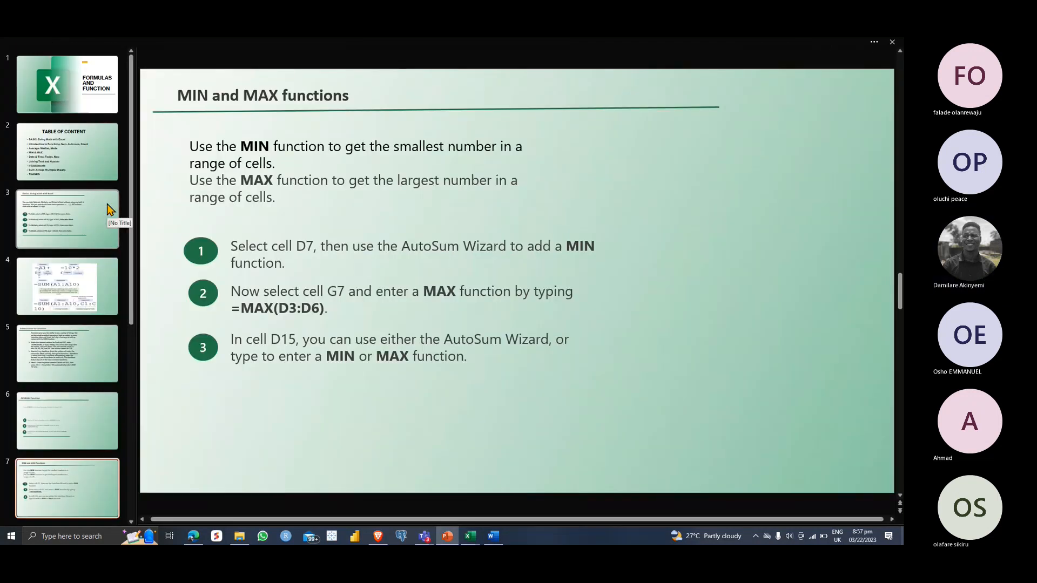
key(alt+Tab)
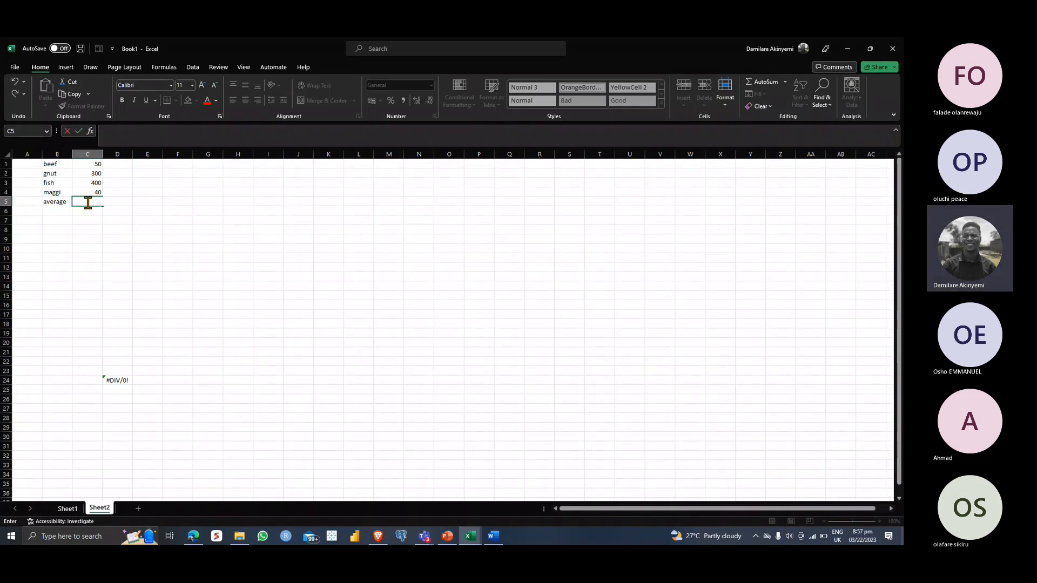
text(m)
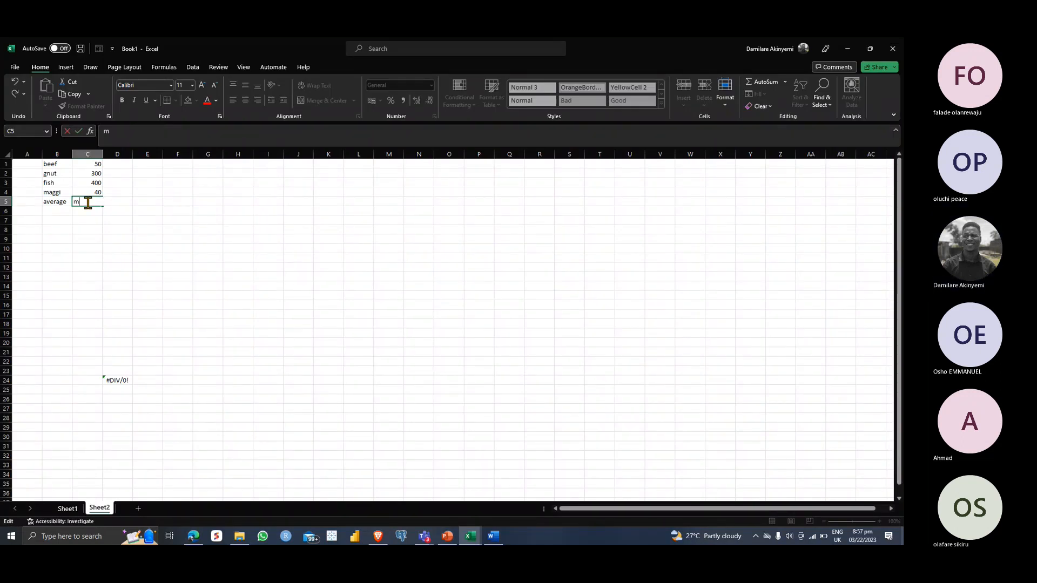
text(in)
key(BackSpace)
key(BackSpace)
key(BackSpace)
text(=)
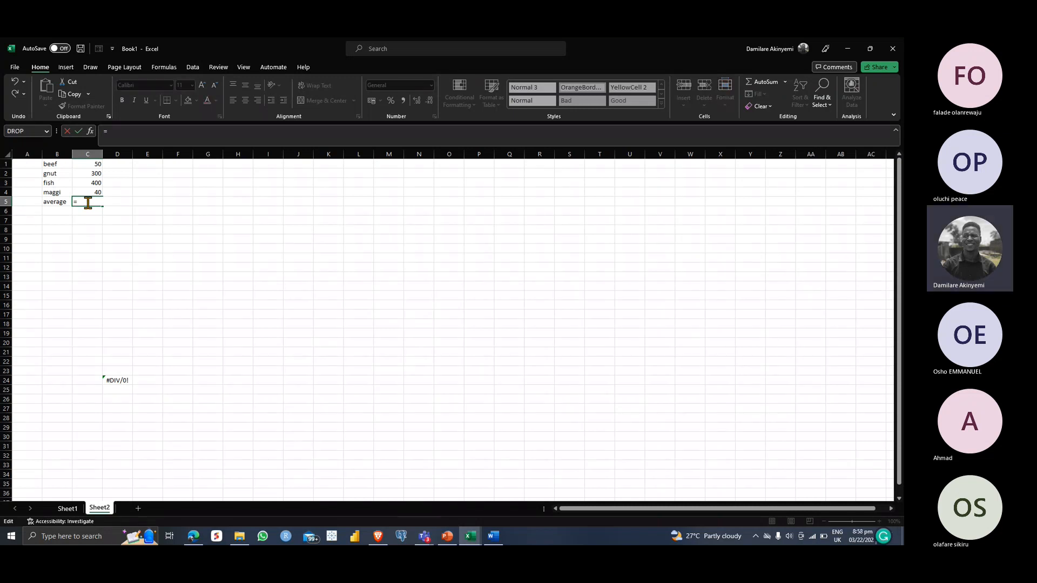
text(min)
key(Tab)
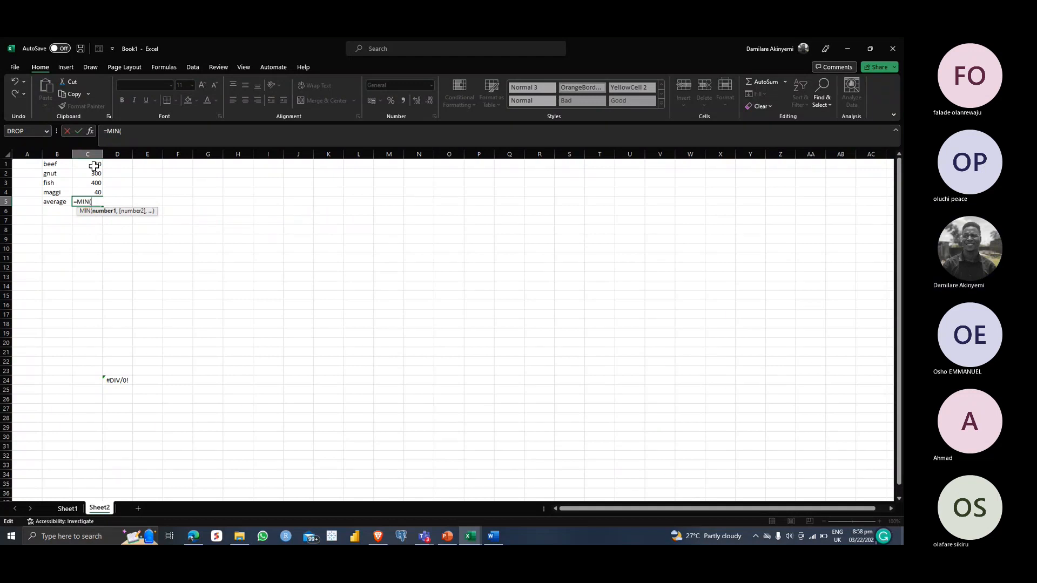
drag(93, 166, 98, 189)
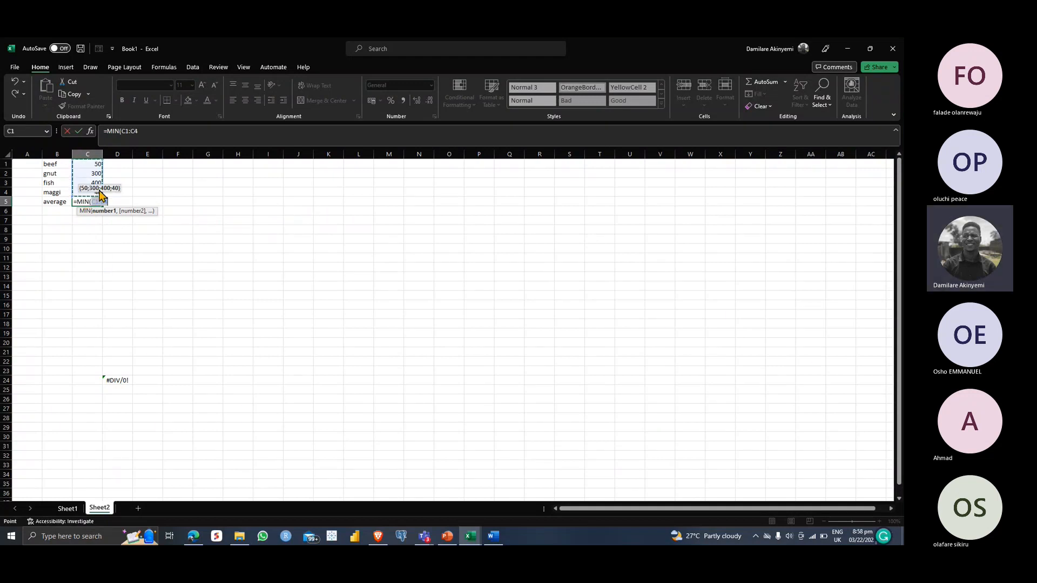
key(Return)
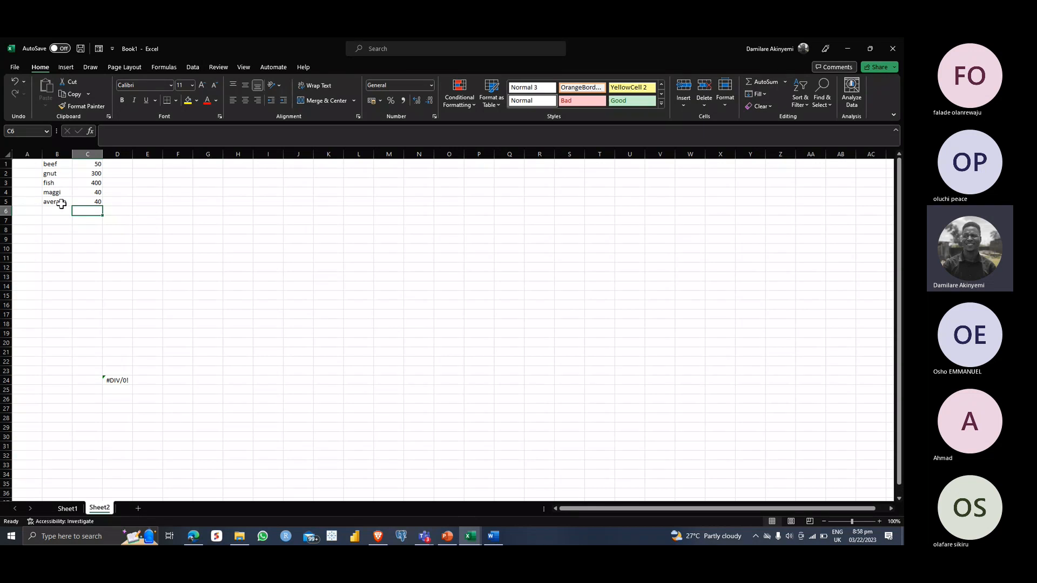
Delete the average label from B5 and check the formula in C5
click(61, 205)
key(Delete)
click(95, 217)
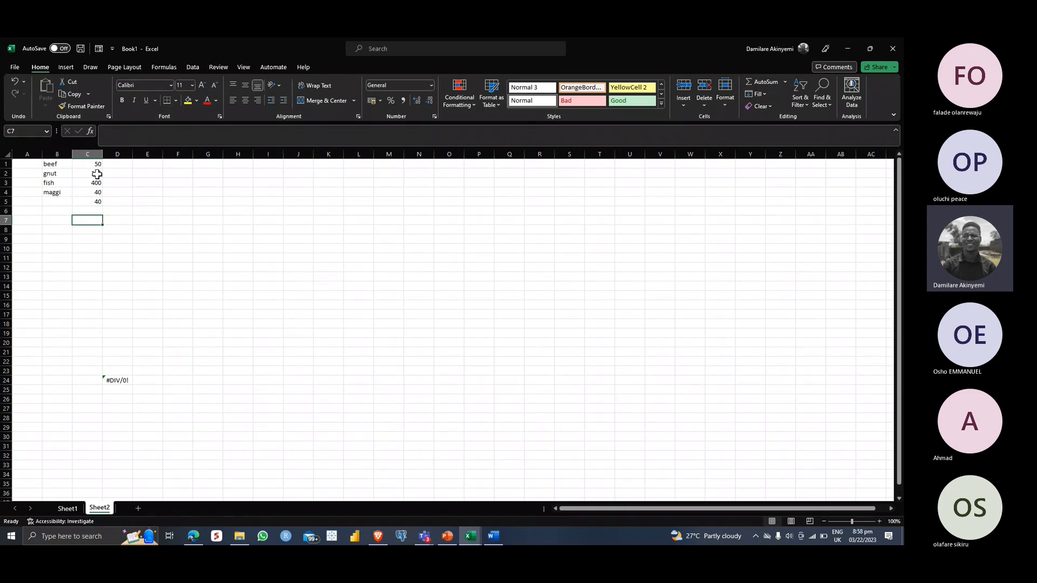
click(100, 202)
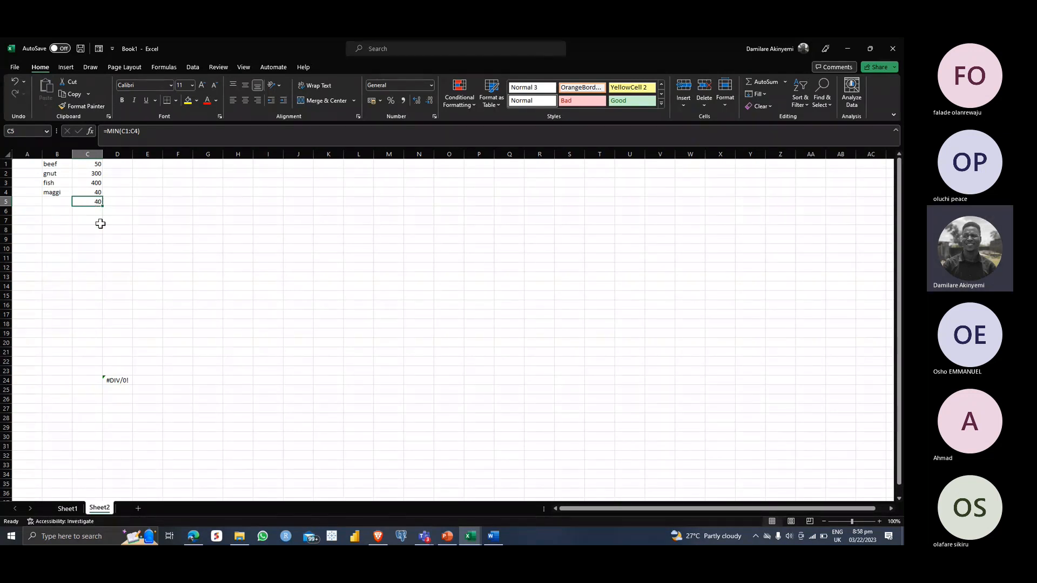
Calculate the largest of the four amounts in C6 with =MAX(C1:C4) and check the formula
click(93, 213)
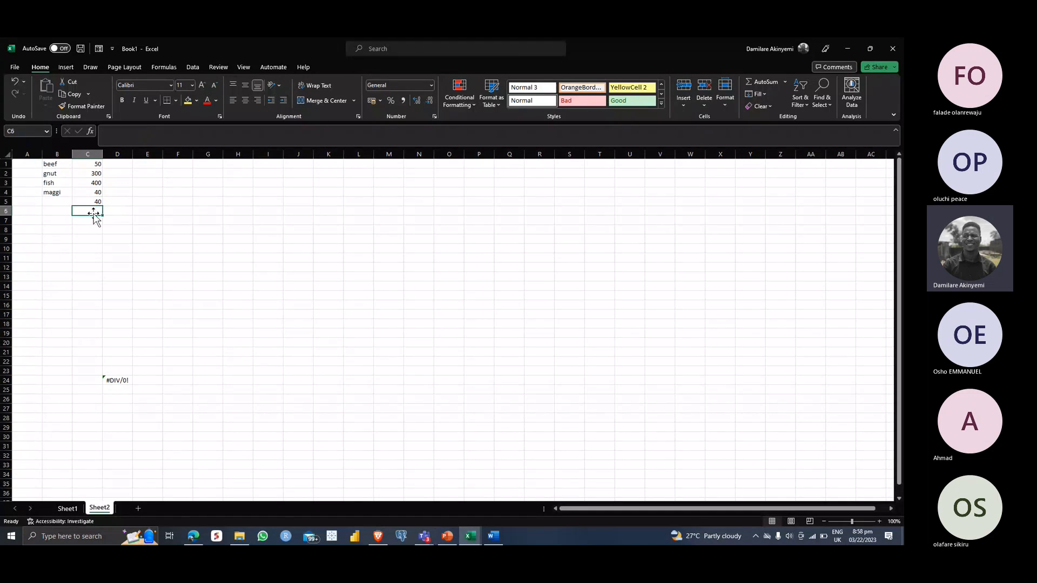
text(=maz)
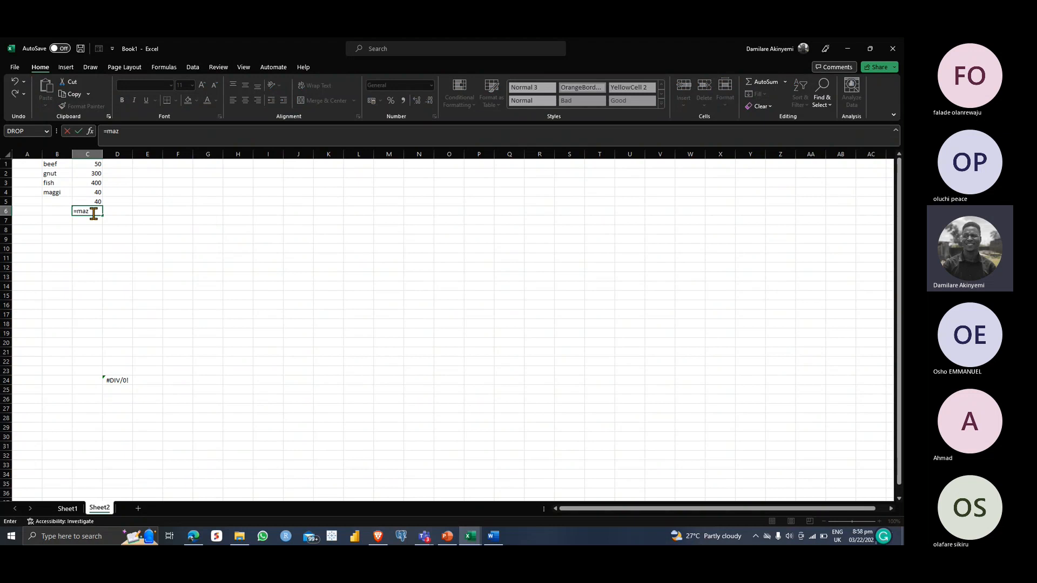
key(BackSpace)
text(x)
double_click(104, 222)
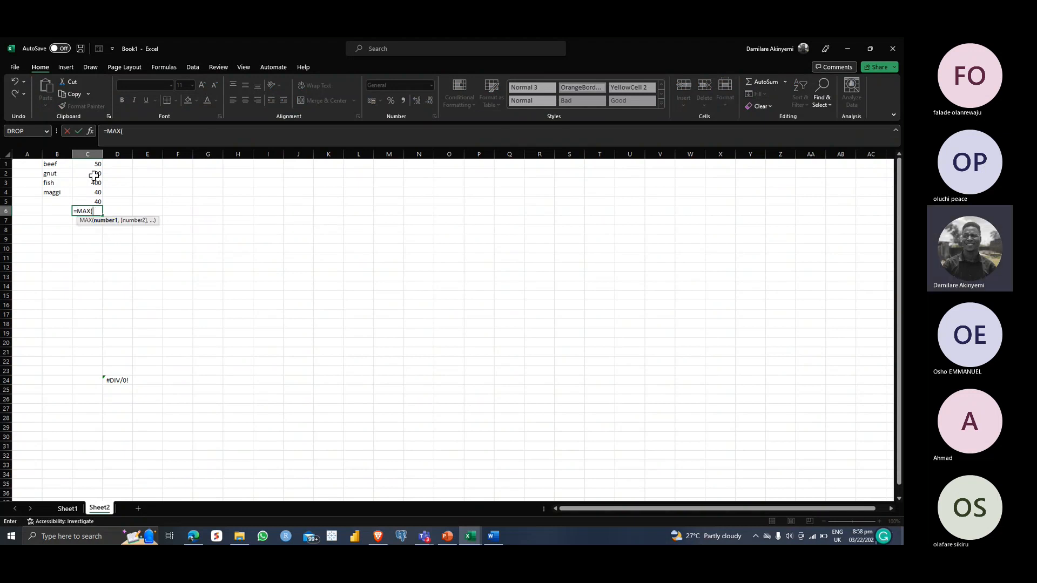
click(93, 165)
drag(94, 175, 96, 202)
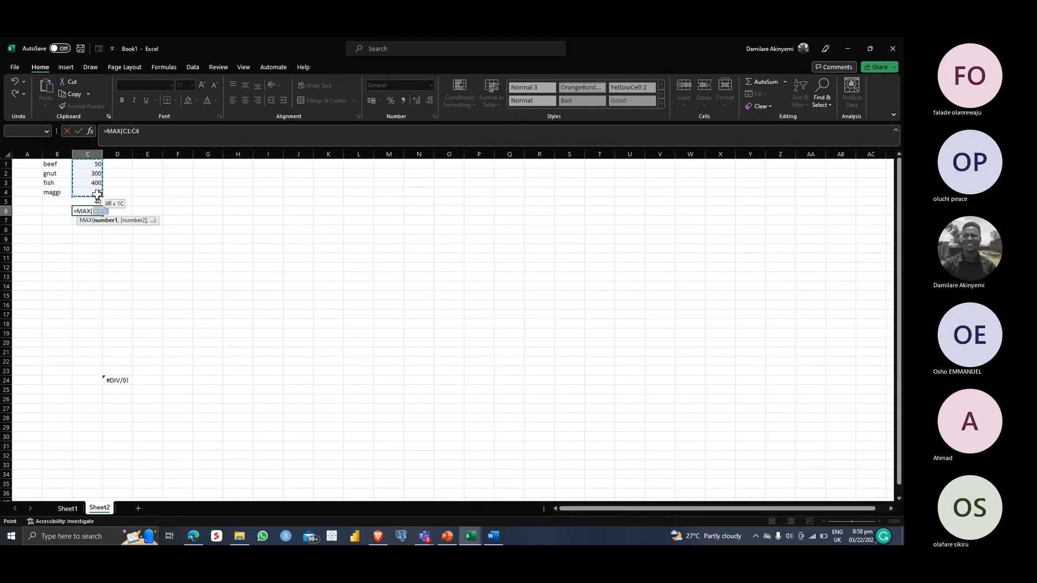
text())
key(Return)
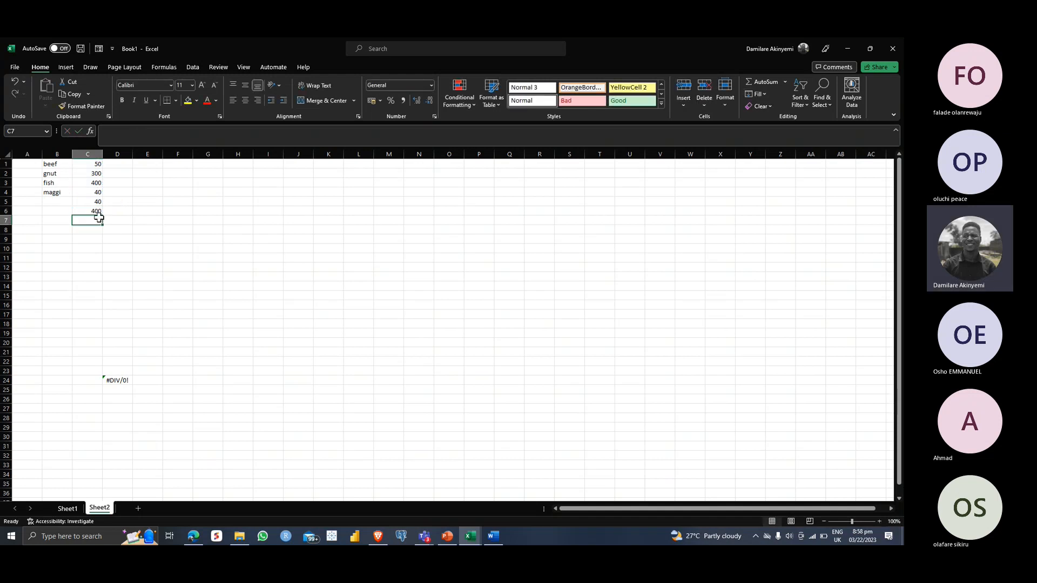
click(96, 210)
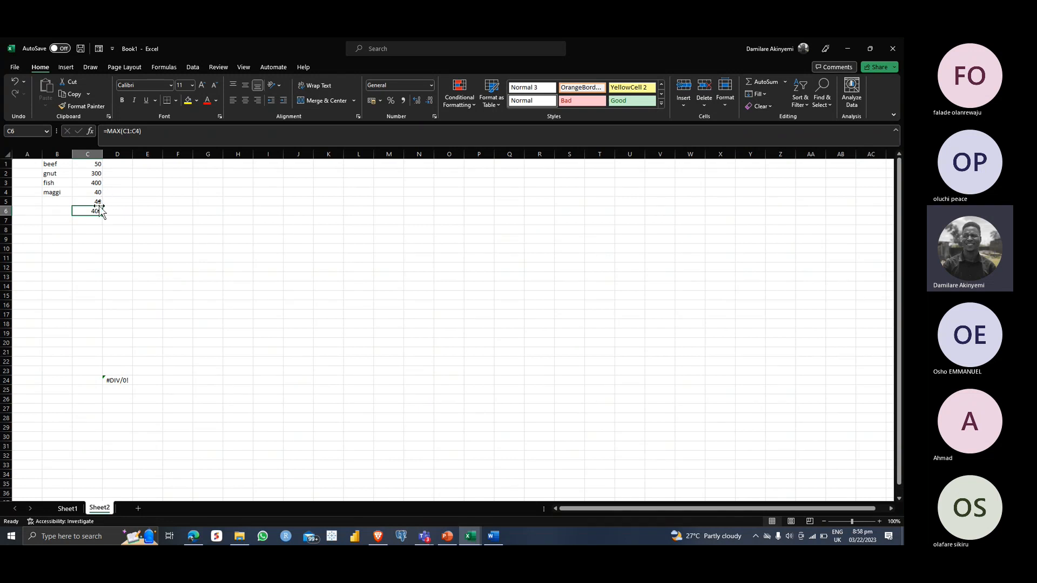
Open Sheet1 and select the Item table with the MIN or MAX row, N21:O27
click(67, 508)
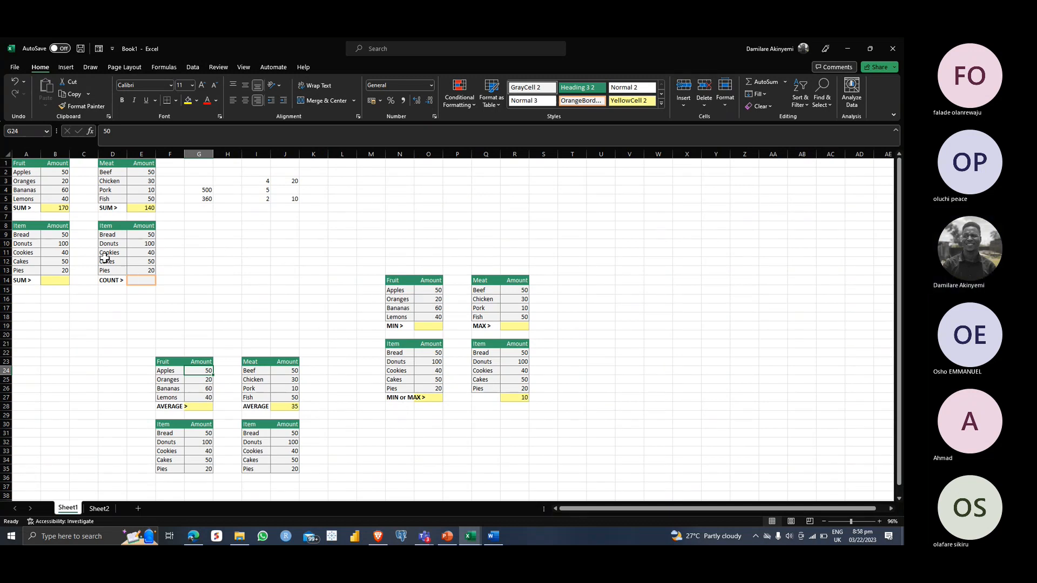
click(55, 282)
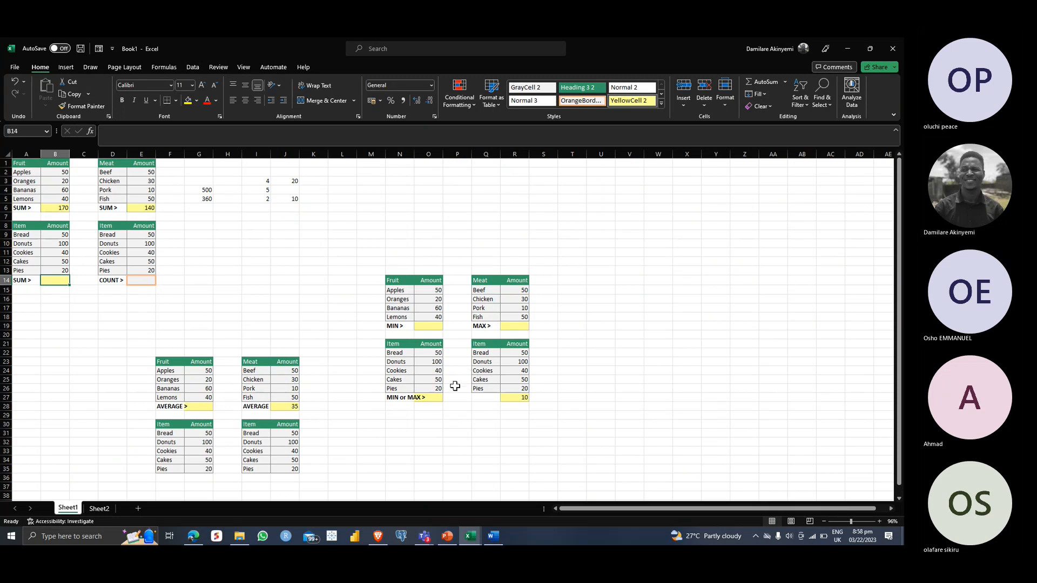
drag(393, 344, 439, 398)
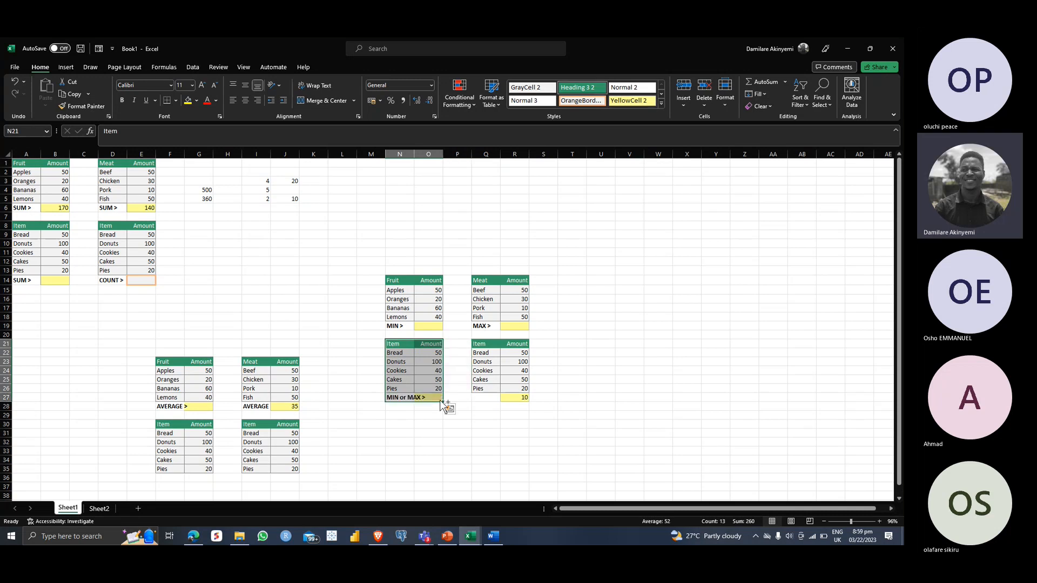
Copy the selected Item table from Sheet1 and paste it into Sheet2 starting at cell H3
key(ctrl+c)
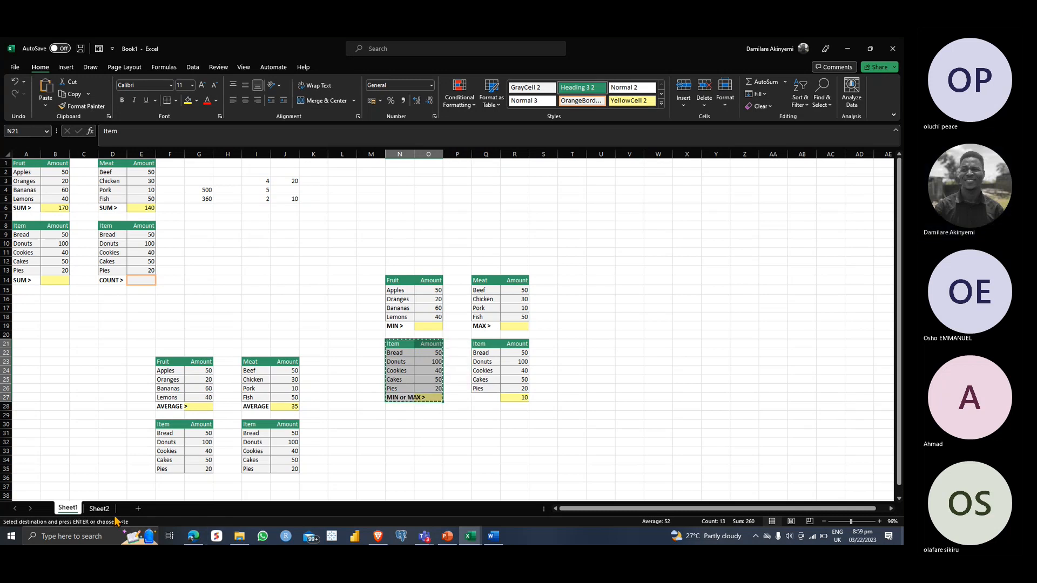
click(99, 509)
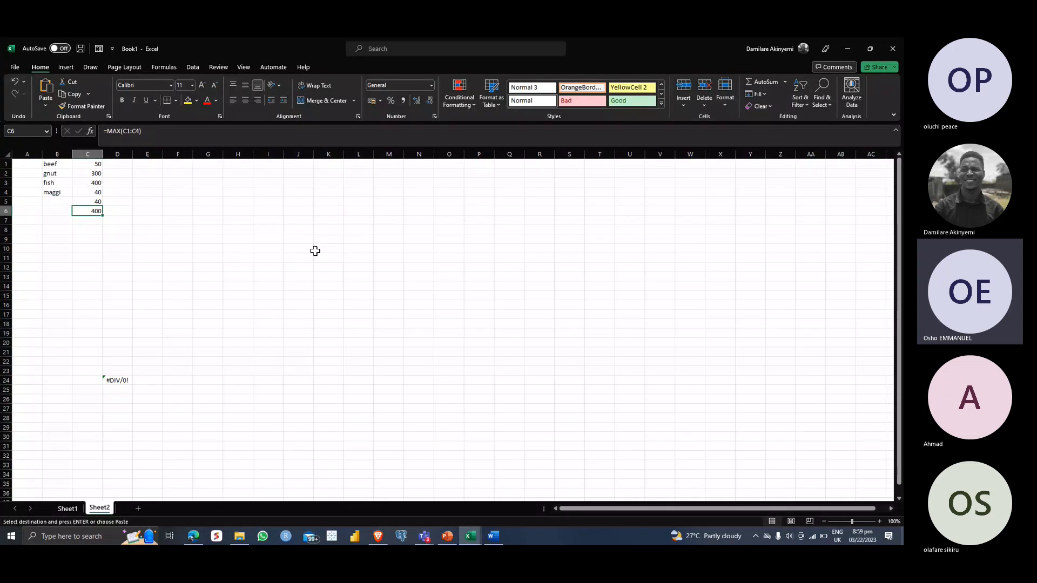
click(232, 183)
key(Return)
key(ctrl+v)
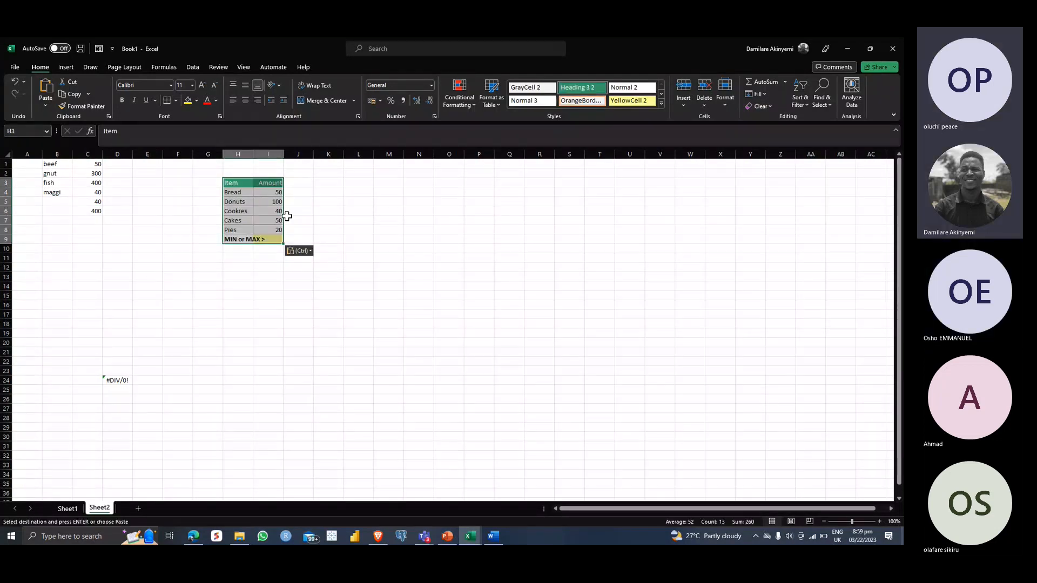
click(350, 237)
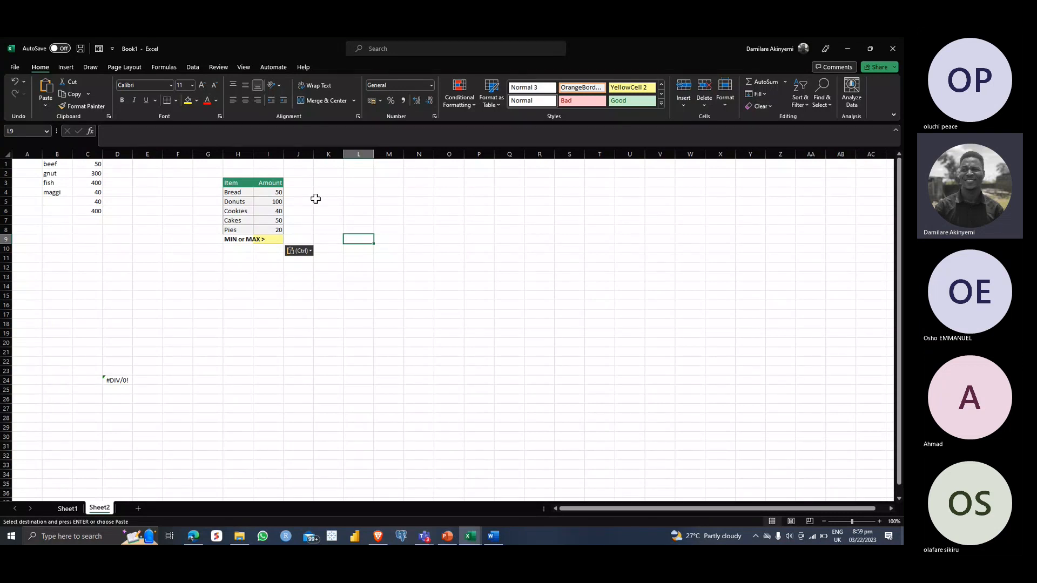
Calculate the smallest of the Bread to Pies amounts in cell I9 with =MIN(I4:I8)
click(278, 240)
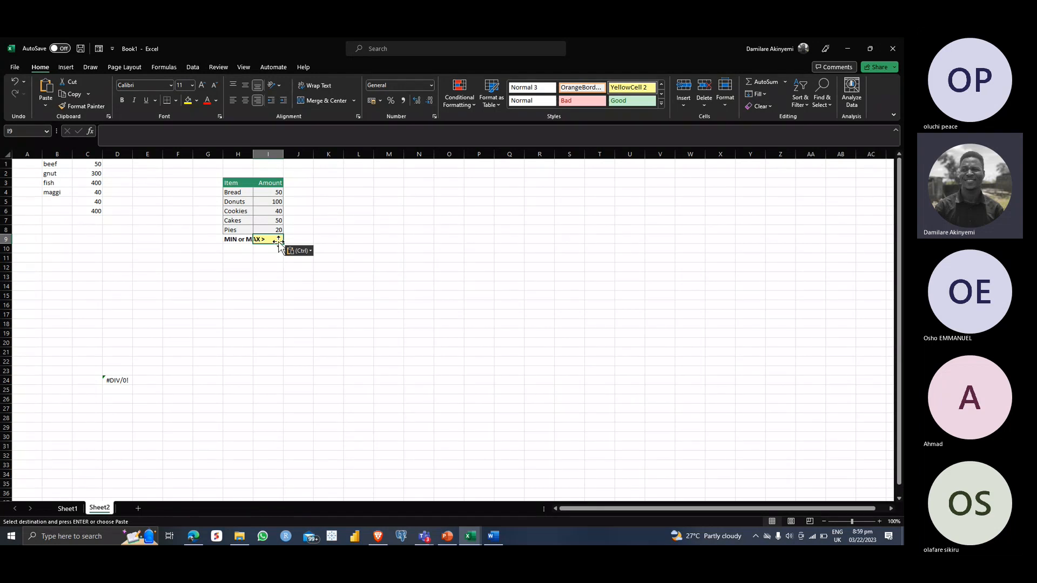
text(=)
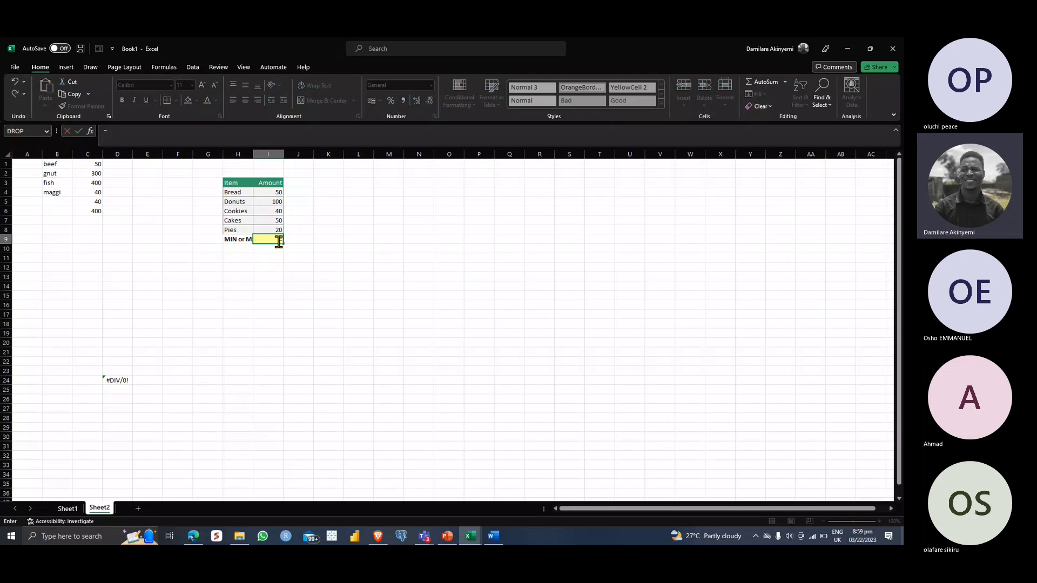
text(ma)
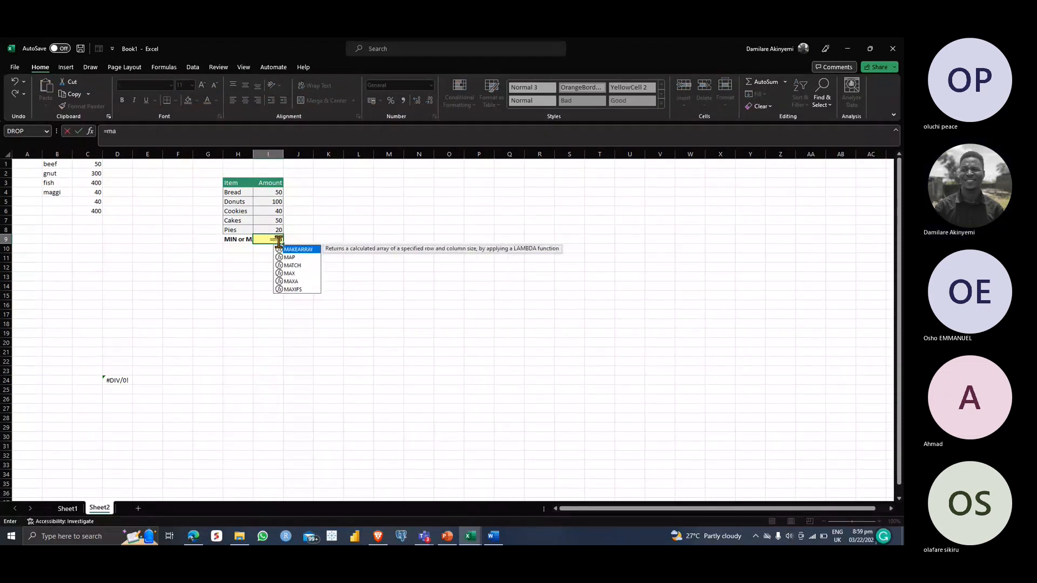
key(BackSpace)
text(in)
key(Tab)
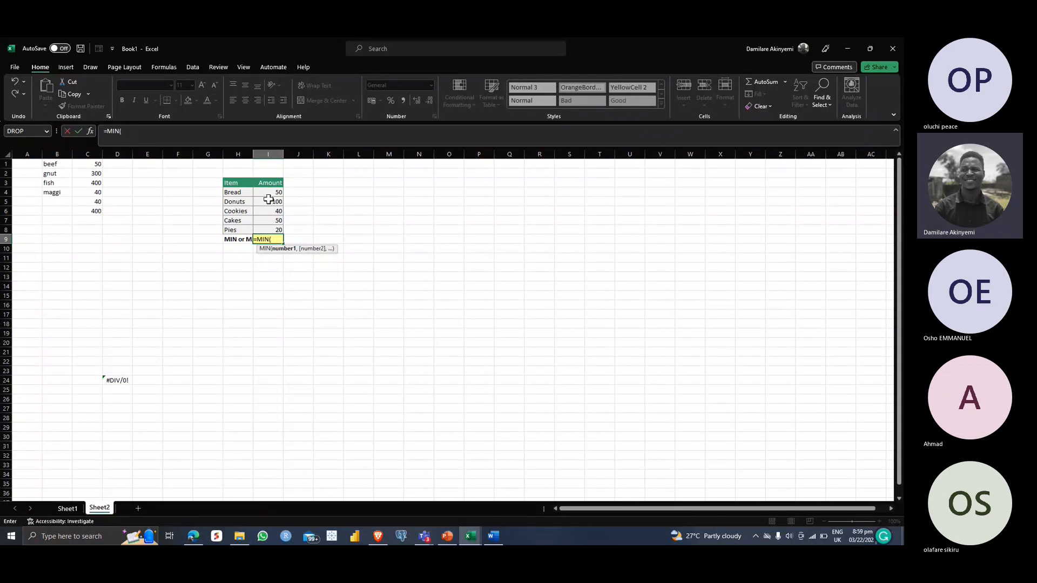
drag(271, 196, 273, 227)
key(Return)
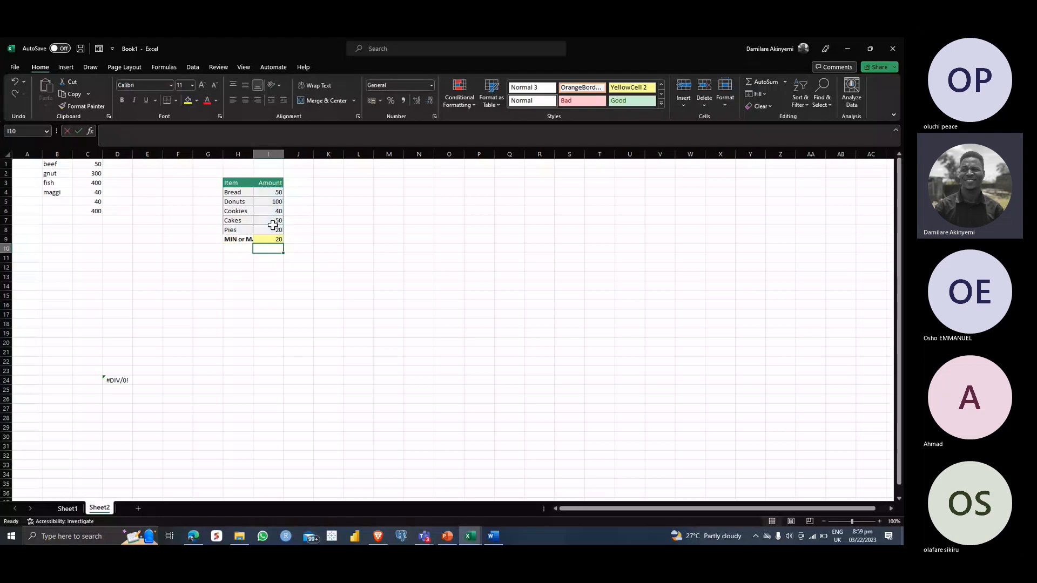
click(270, 283)
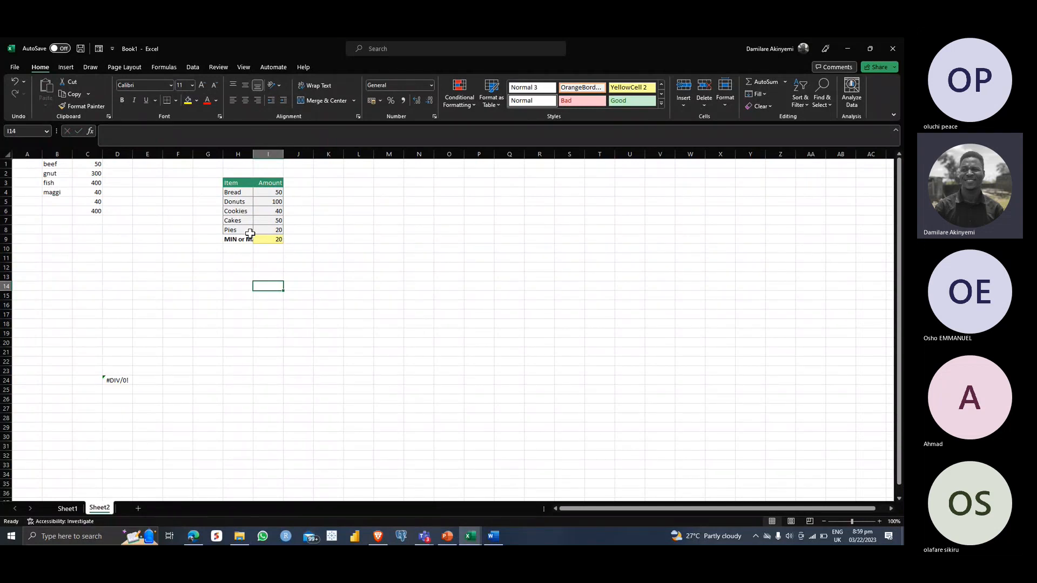
Clear the MIN formula from the yellow result cell I9
click(281, 239)
key(Delete)
double_click(282, 239)
key(BackSpace)
key(BackSpace)
key(BackSpace)
key(BackSpace)
key(BackSpace)
key(BackSpace)
key(BackSpace)
key(BackSpace)
key(BackSpace)
key(BackSpace)
key(BackSpace)
Calculate the largest Item amount in the yellow cell I9 with =MAX(I4:I7)
drag(320, 255, 264, 239)
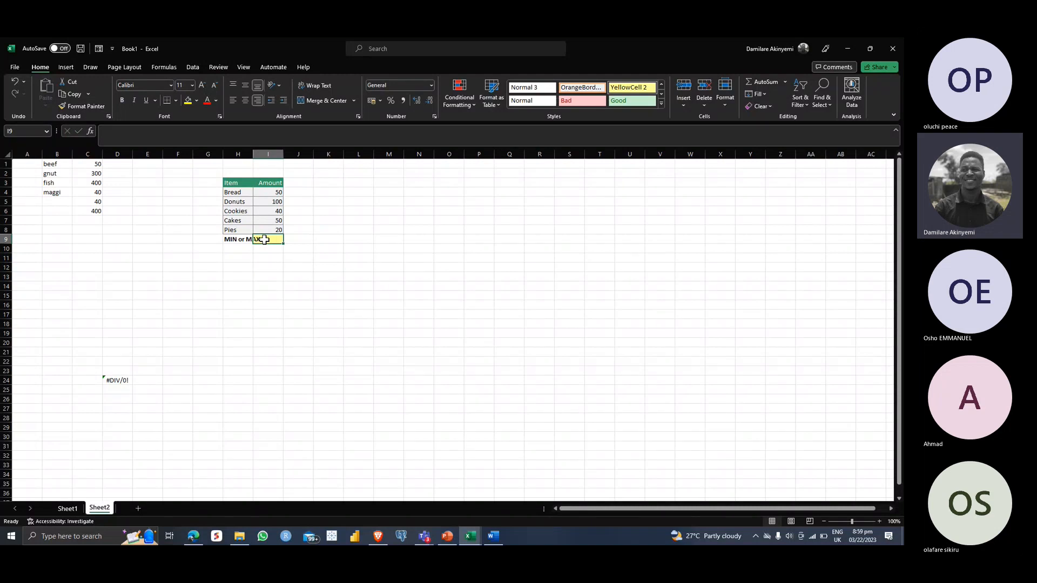
text(=)
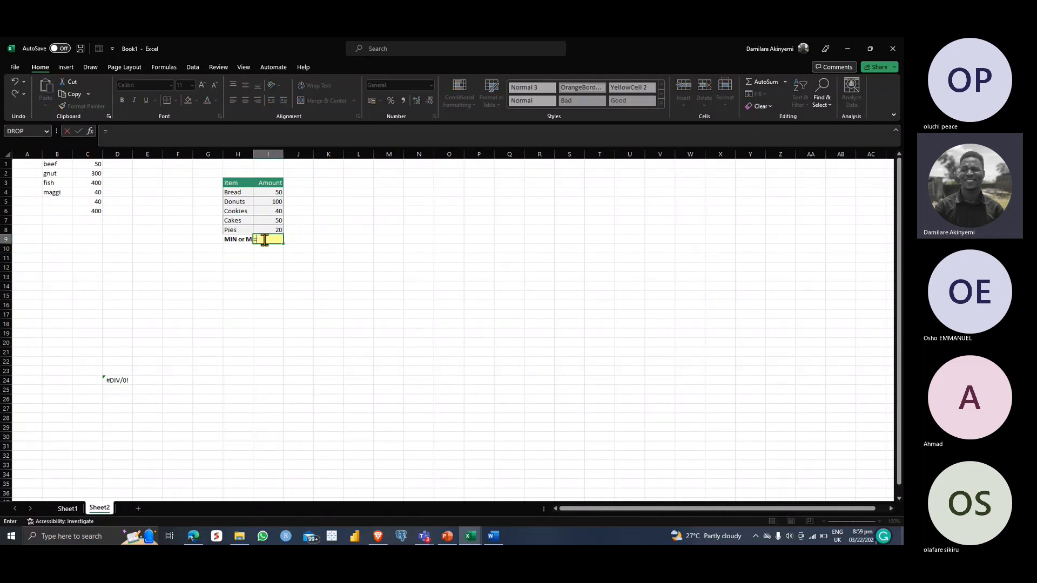
text(MAX()
drag(275, 190, 280, 228)
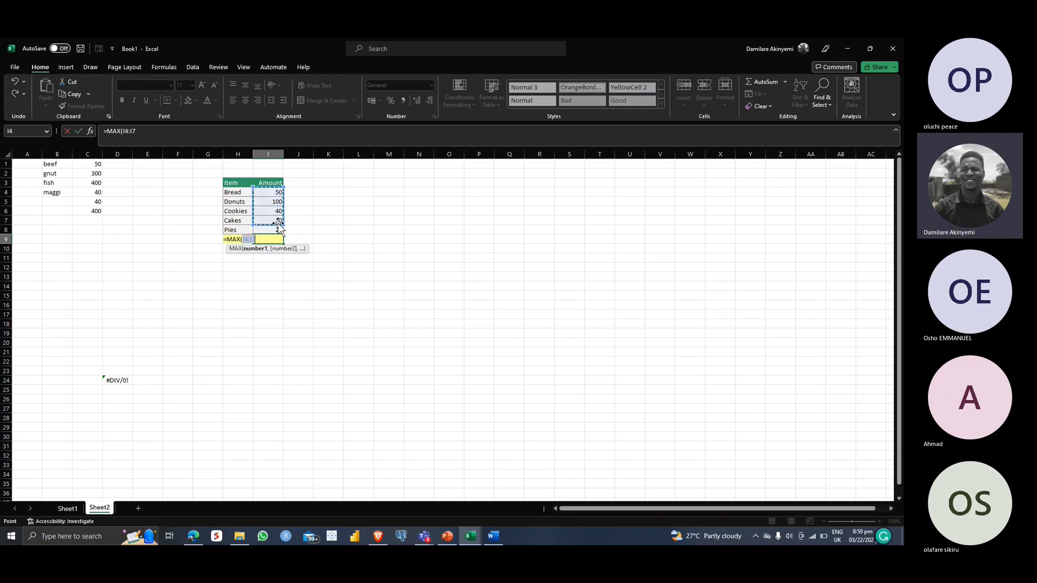
key(Return)
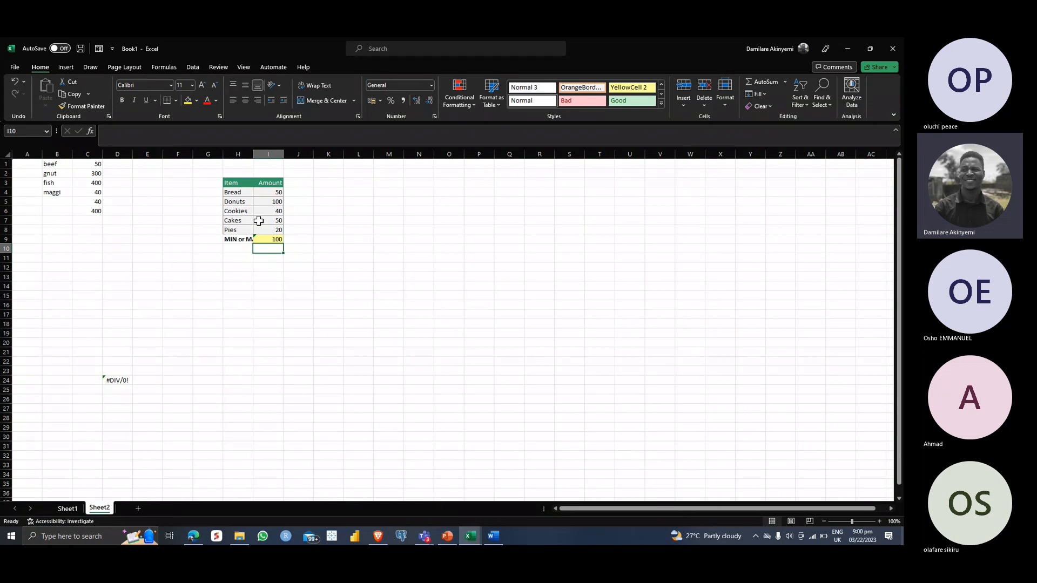
Calculate the smallest Item amount in cell I13 with the MIN function and return to the MIN and MAX slide in PowerPoint
click(269, 276)
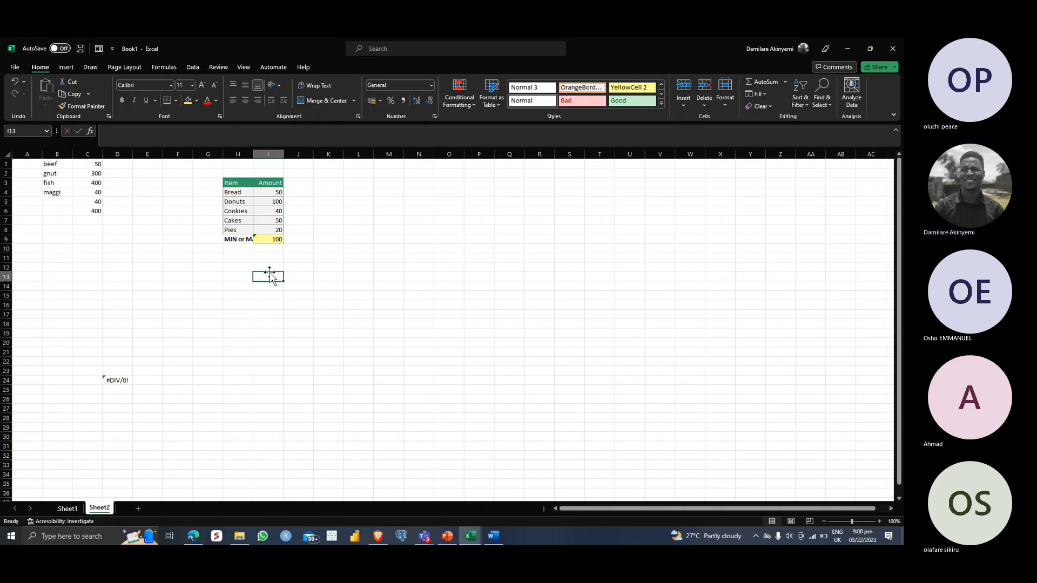
text(=m)
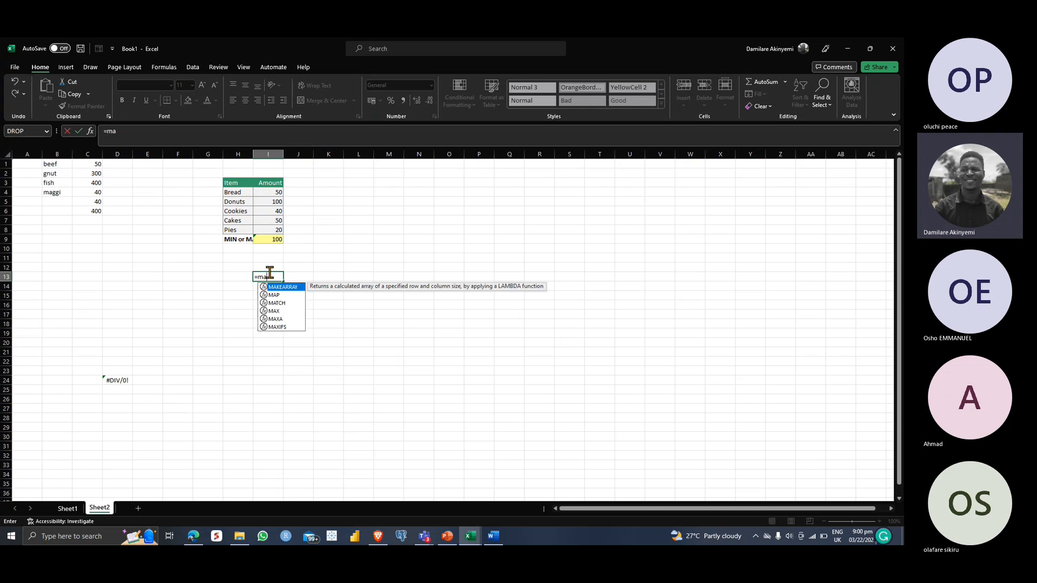
text(in)
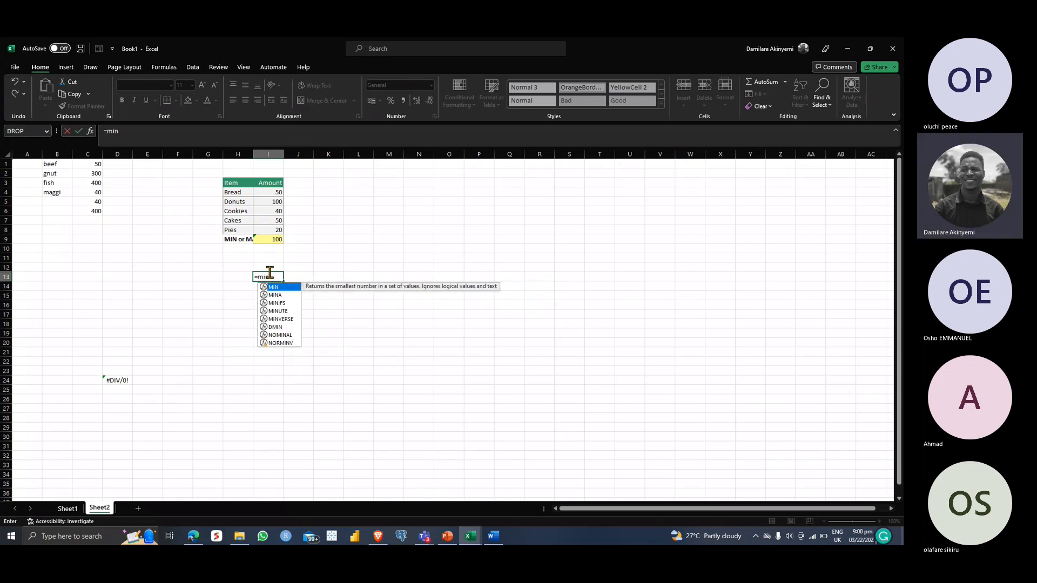
key(Tab)
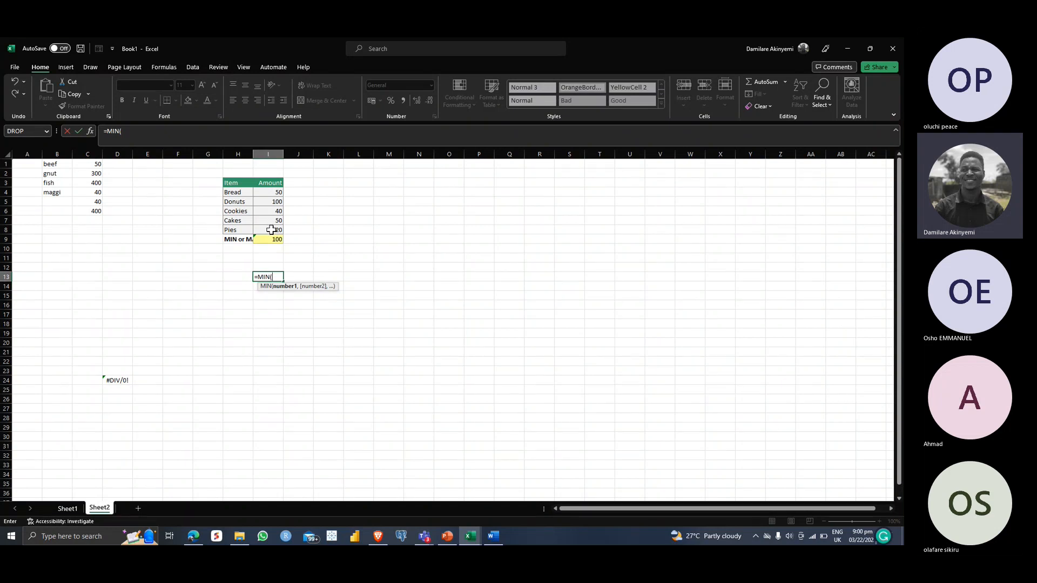
drag(277, 193, 274, 239)
key(Return)
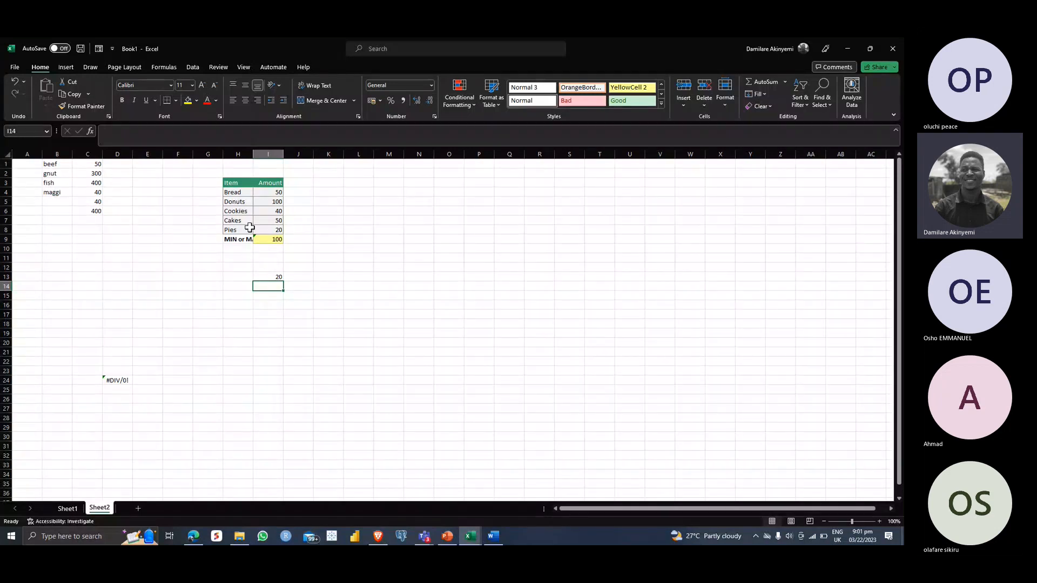
key(alt+Tab)
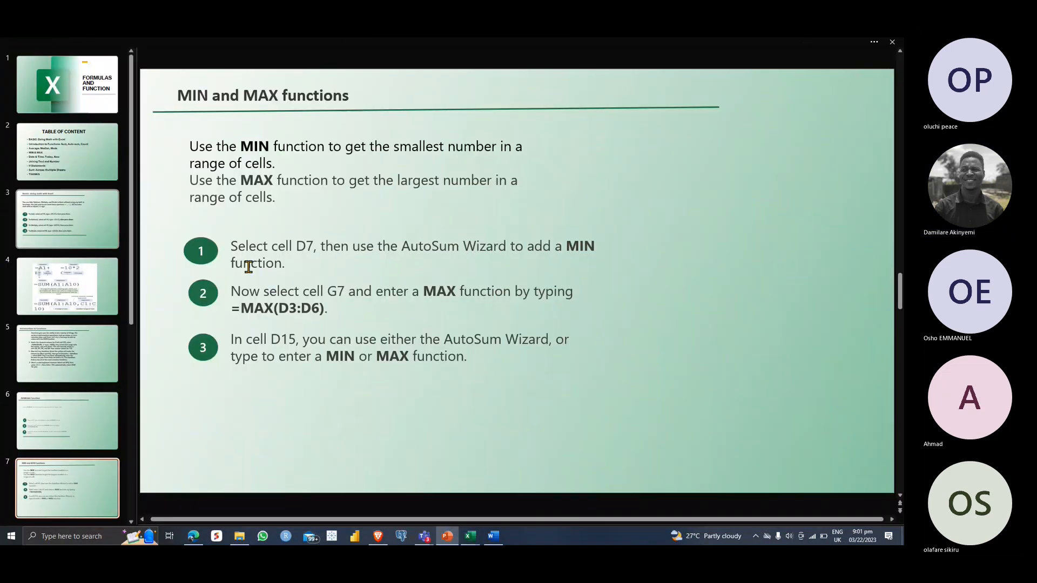
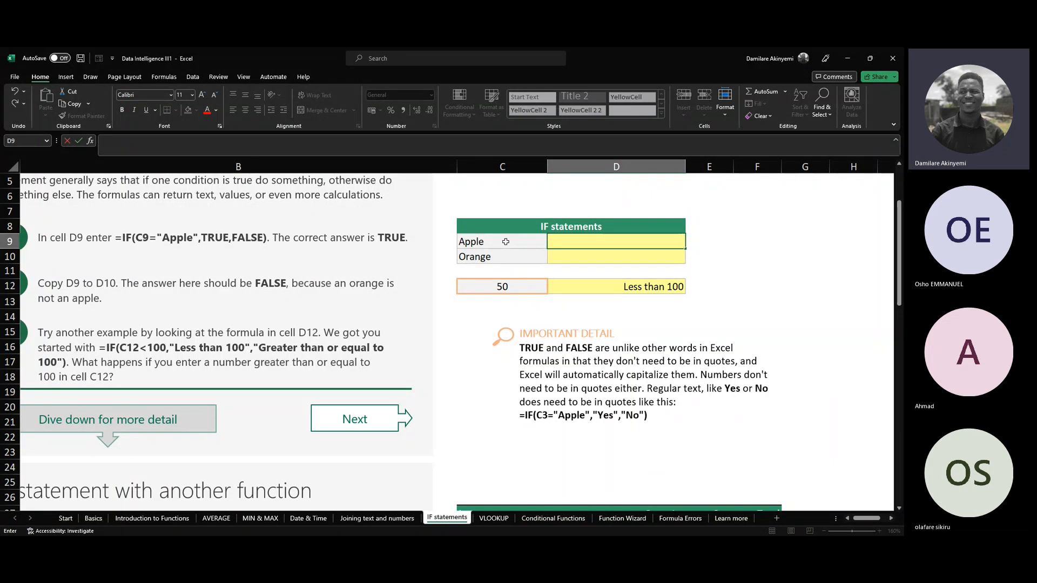
On the IF statements sheet of the Data Intelligence III1 workbook, enter =IF(C9="Apple", TRUE,FALSE) in cell D9
click(506, 242)
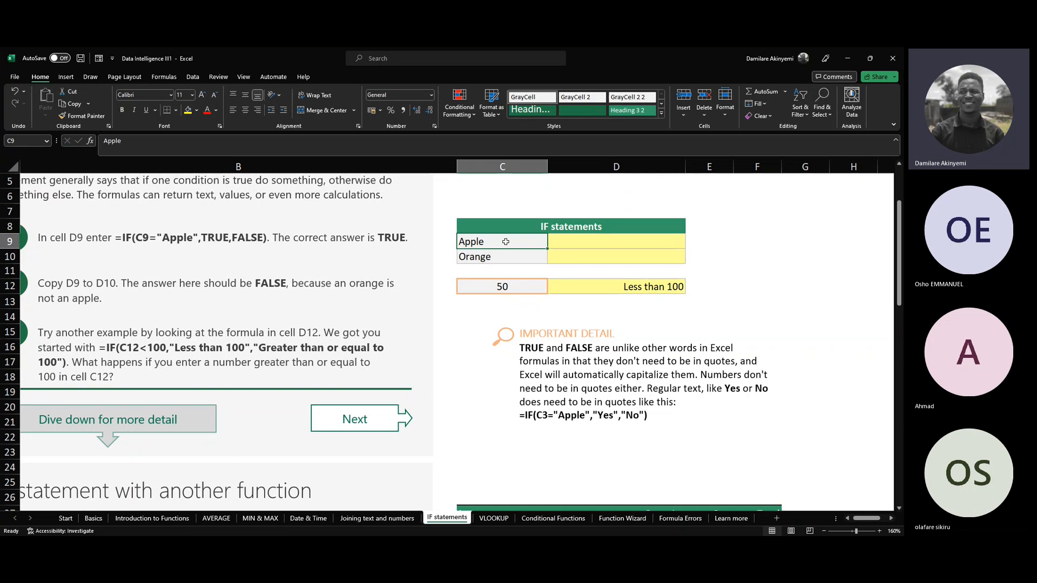
click(578, 242)
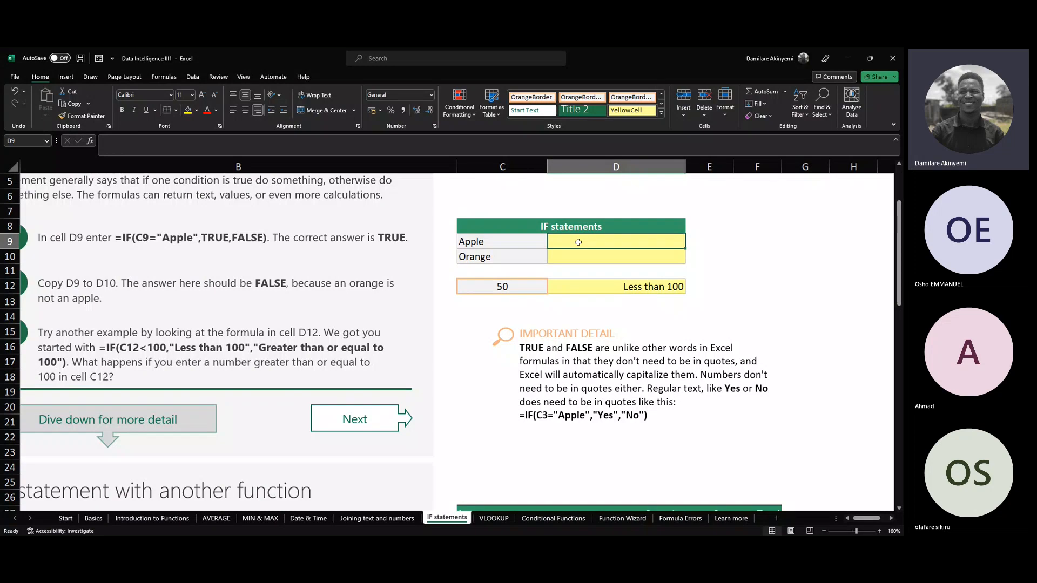
text(=if)
key(Tab)
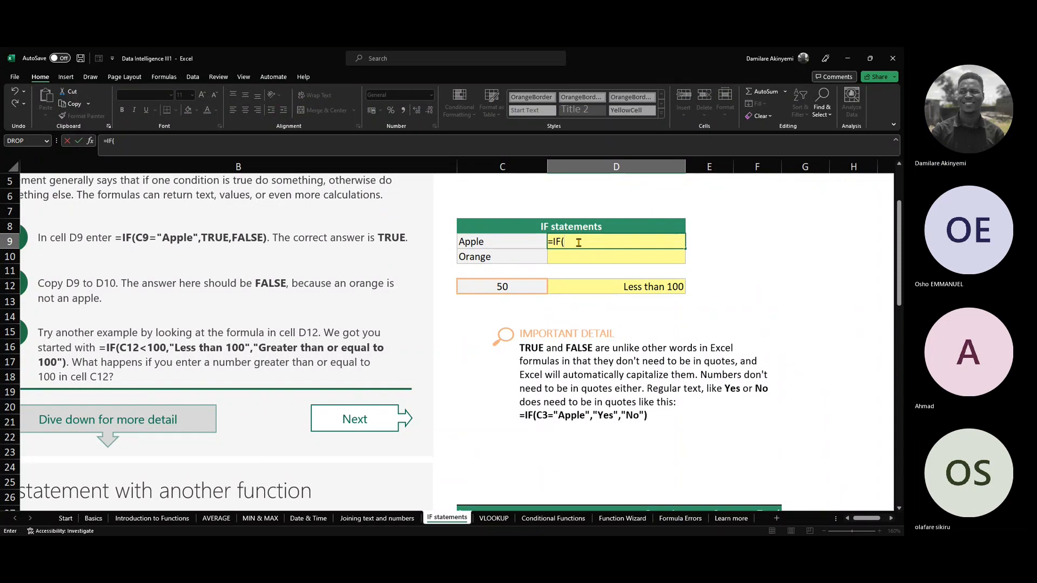
key(Left)
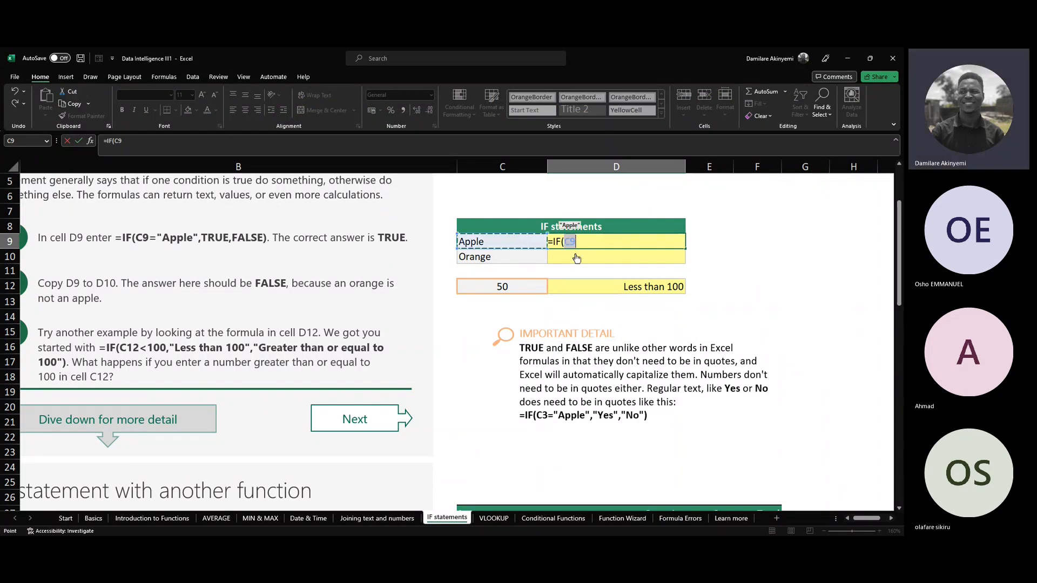
text(=)
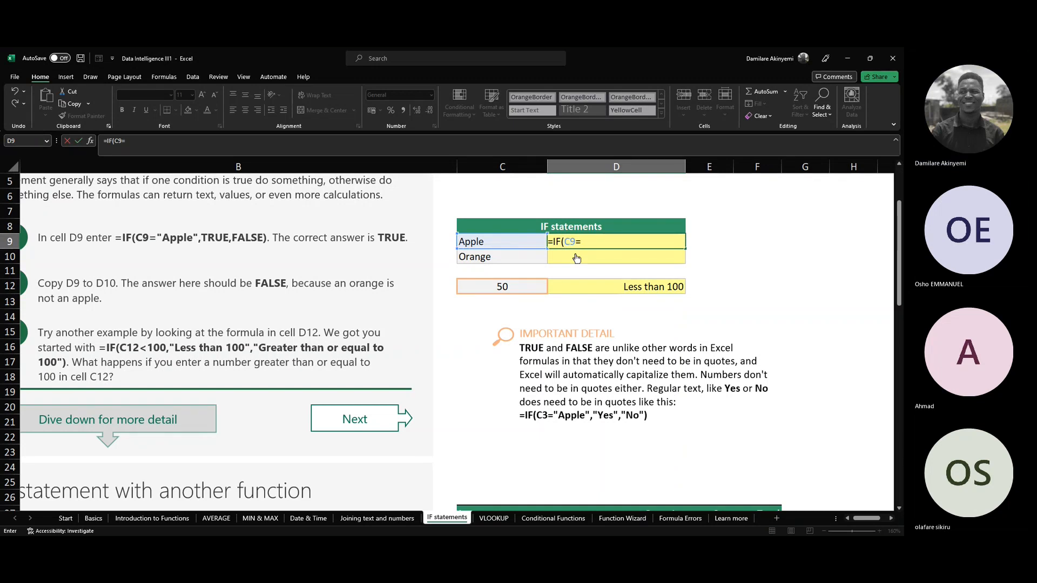
text(")
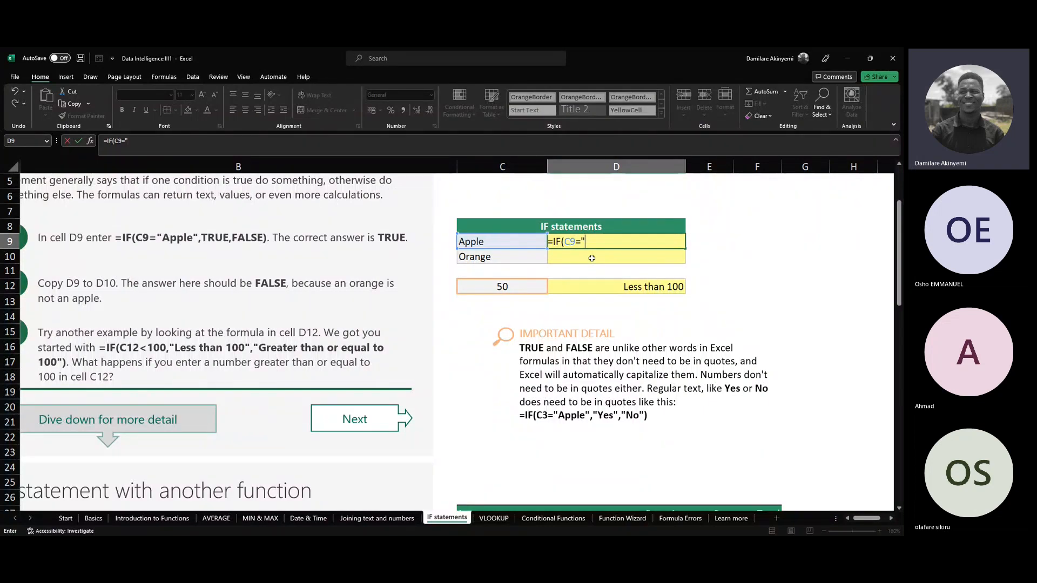
text(Apple)
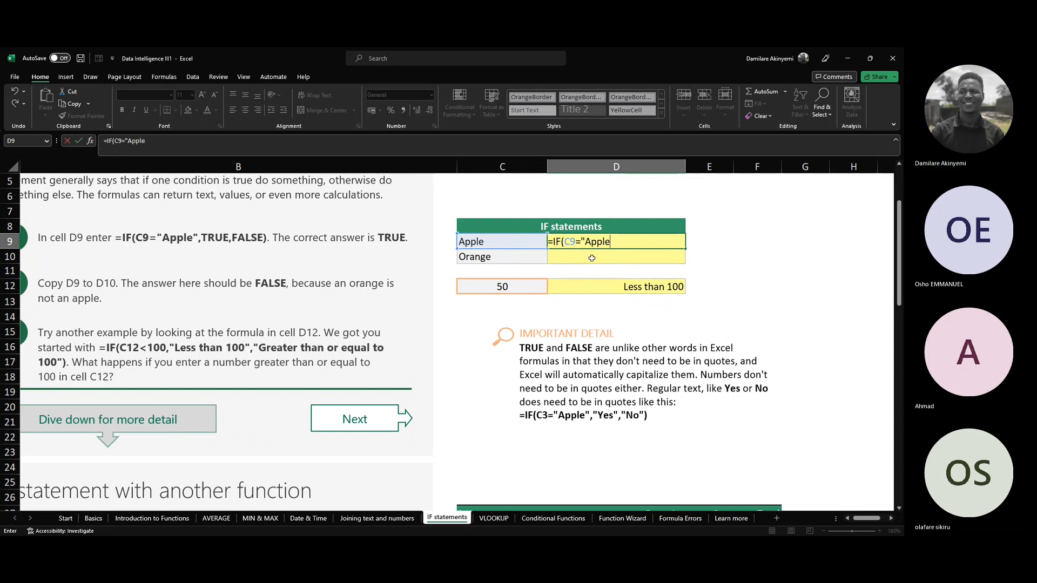
text(")
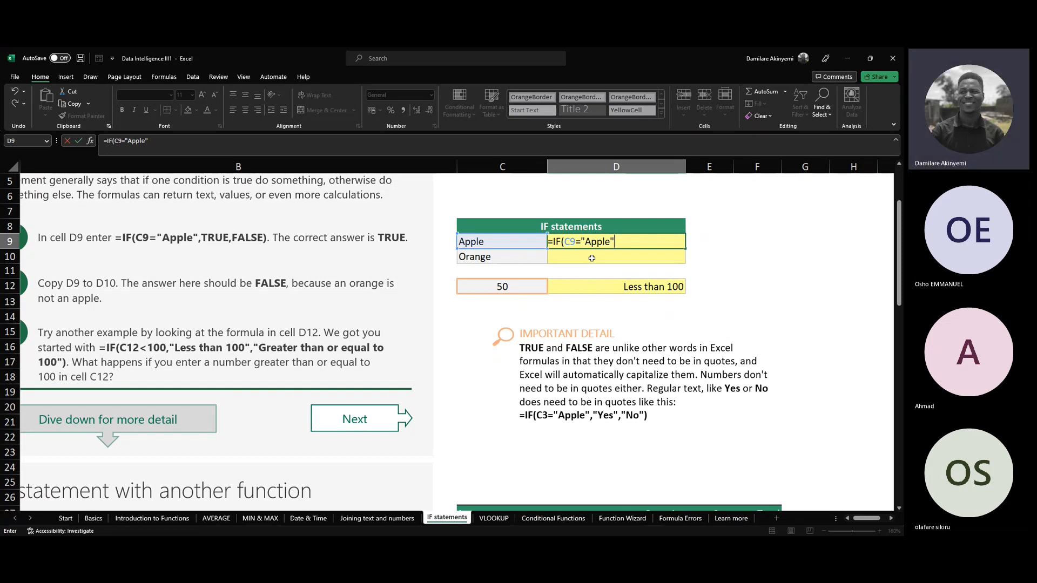
text(, T)
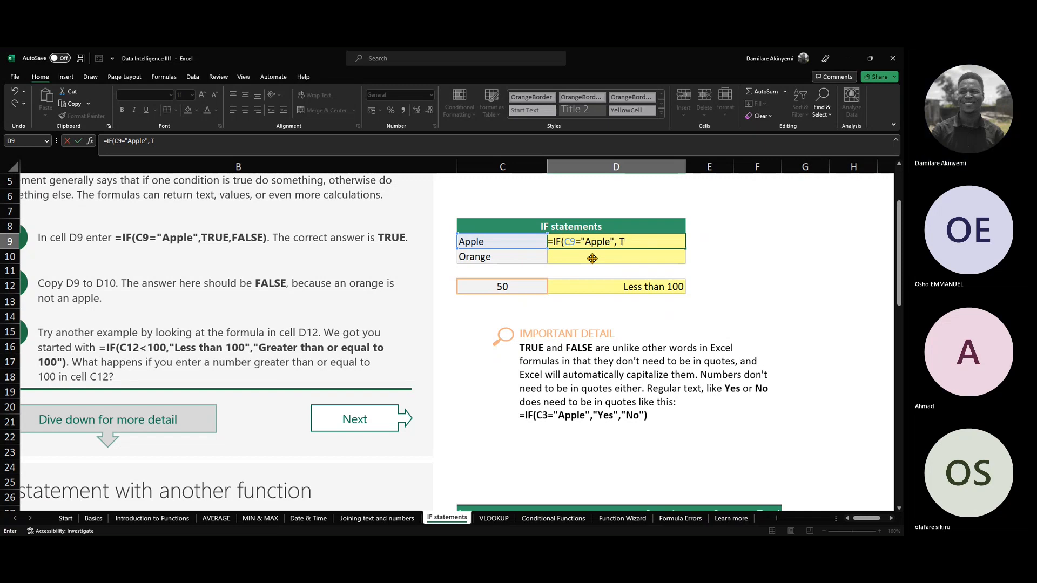
text(RUE)
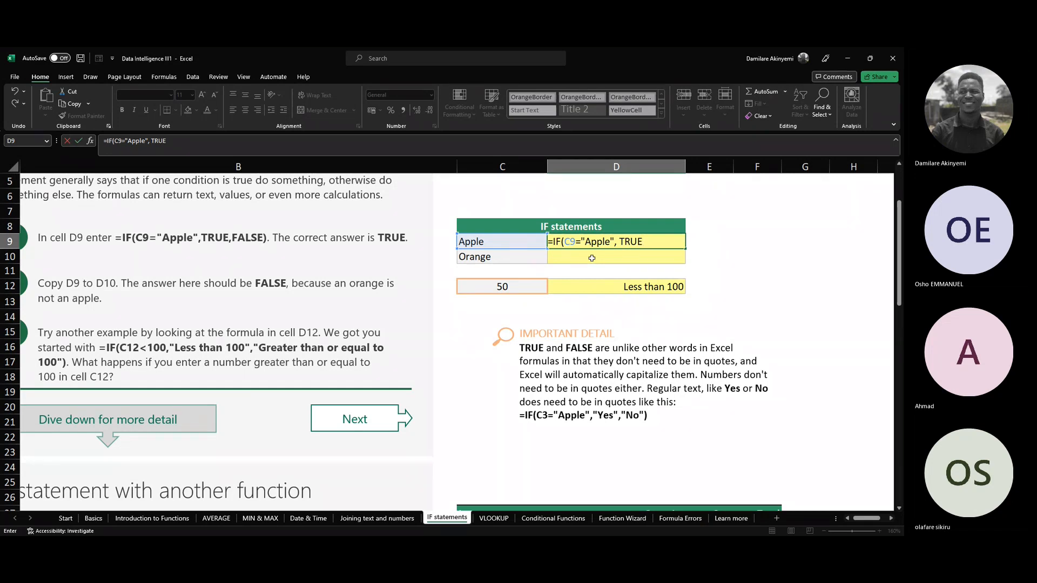
text(,FALSE)
key(Return)
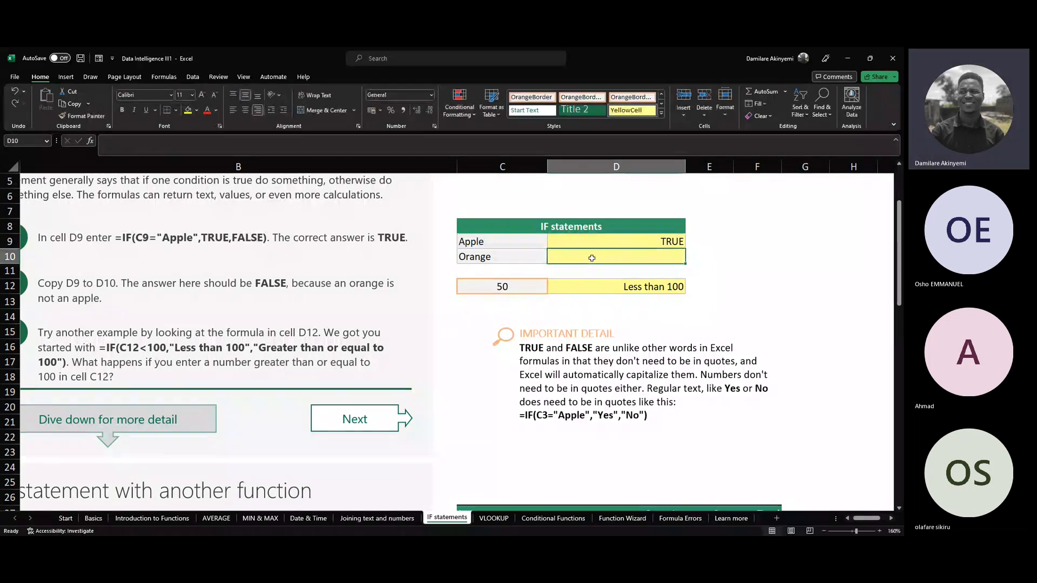
Copy the IF formula from D9 down to D10 for Orange and check the copied formula
click(679, 243)
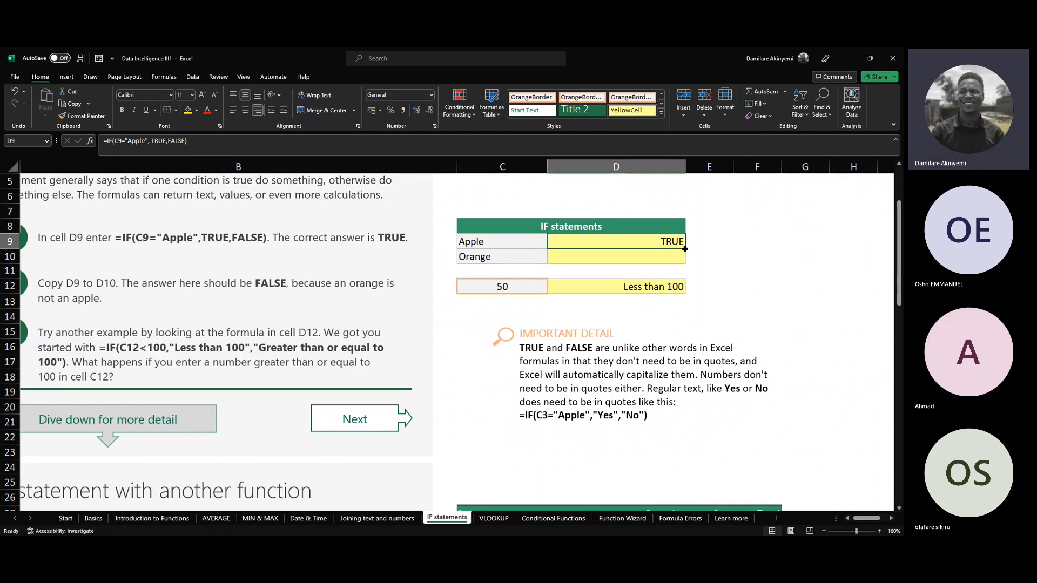
drag(685, 249, 685, 260)
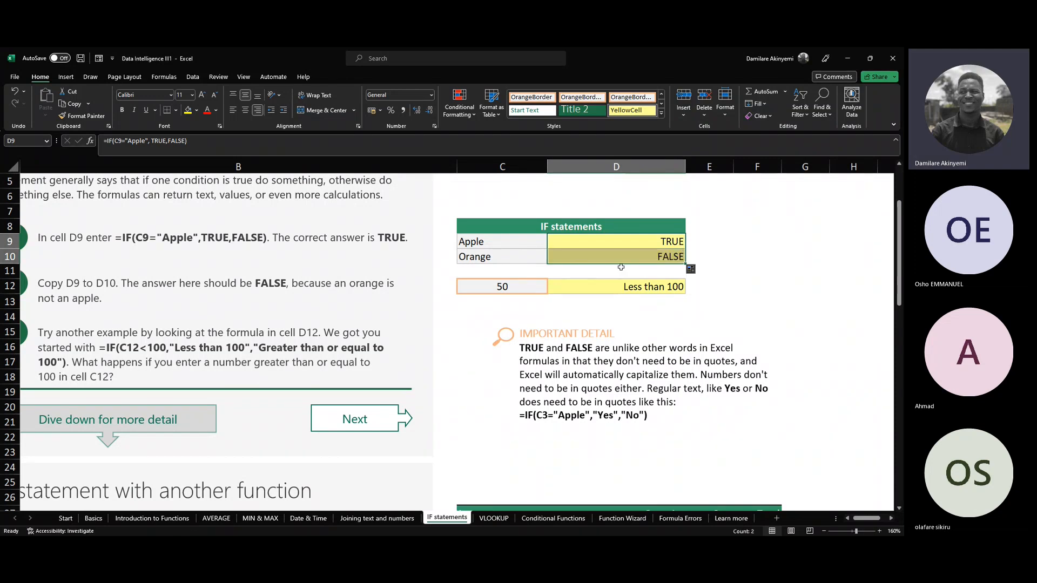
click(667, 258)
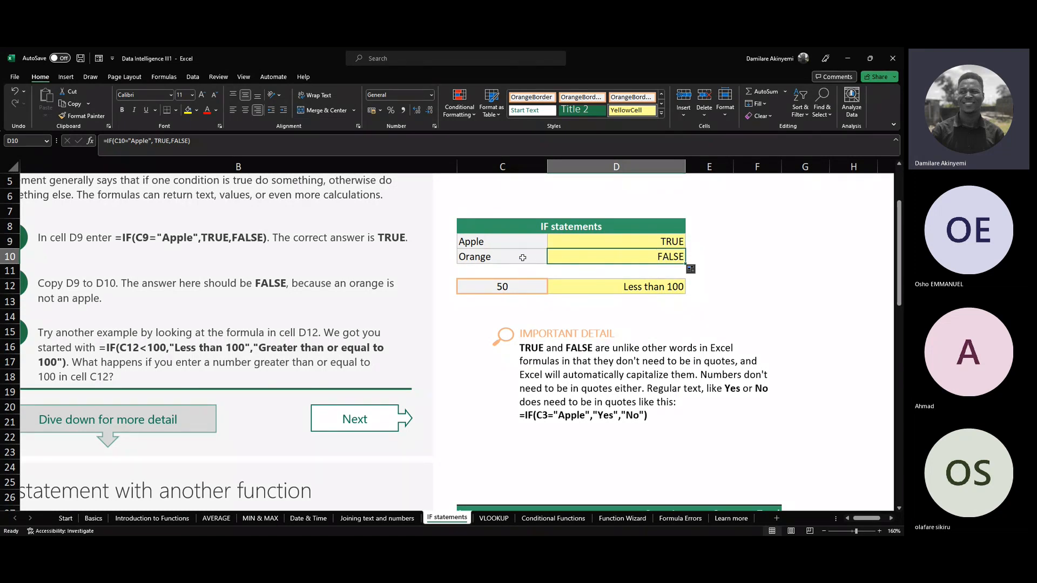
Review the Apple and Orange entries in C9 and C10 against the copied IF formula in cell D10
click(541, 260)
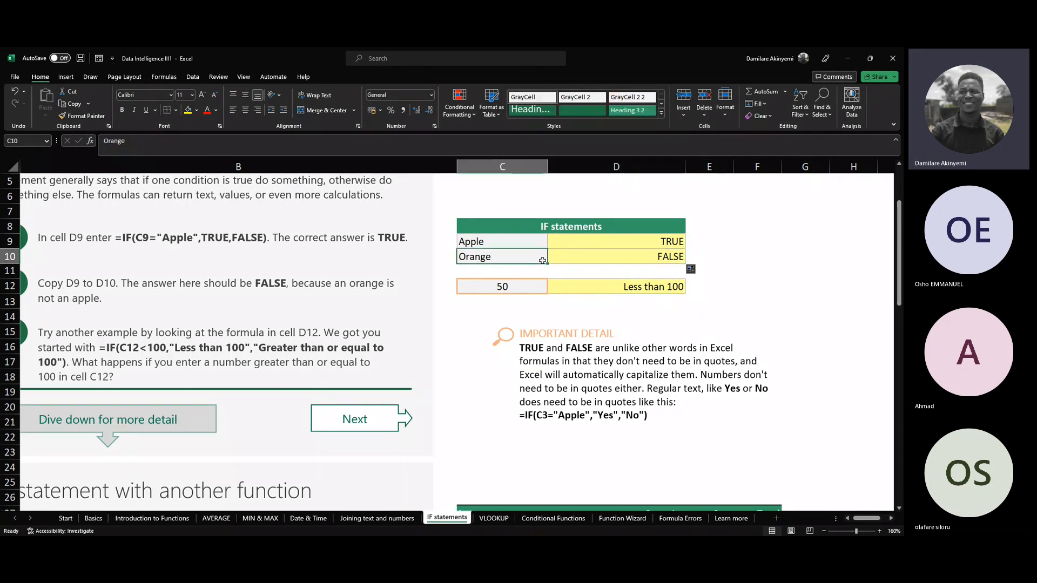
click(619, 258)
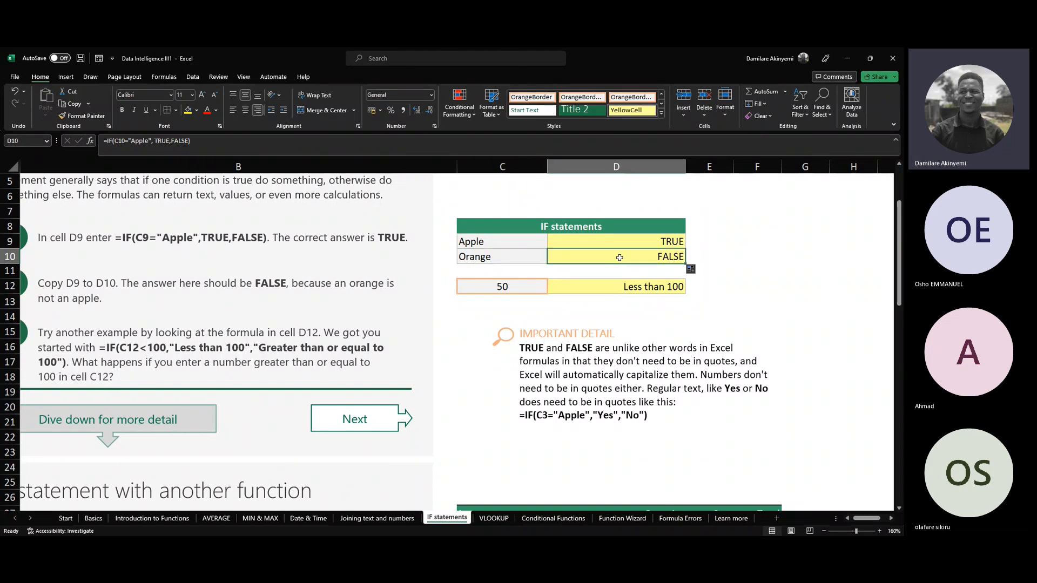
scroll(342, 240, up, 2)
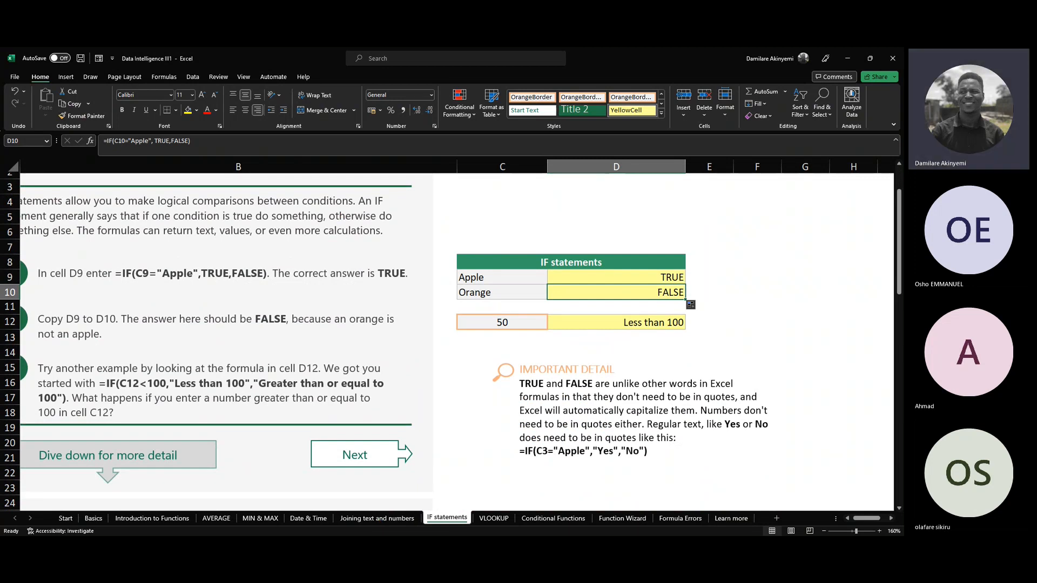
key(alt+Tab)
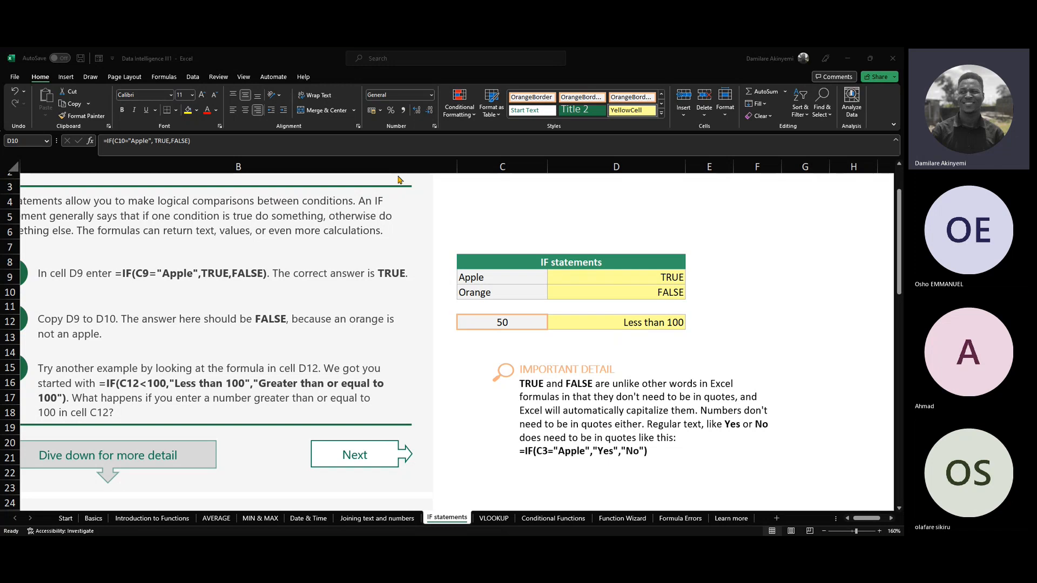
click(398, 176)
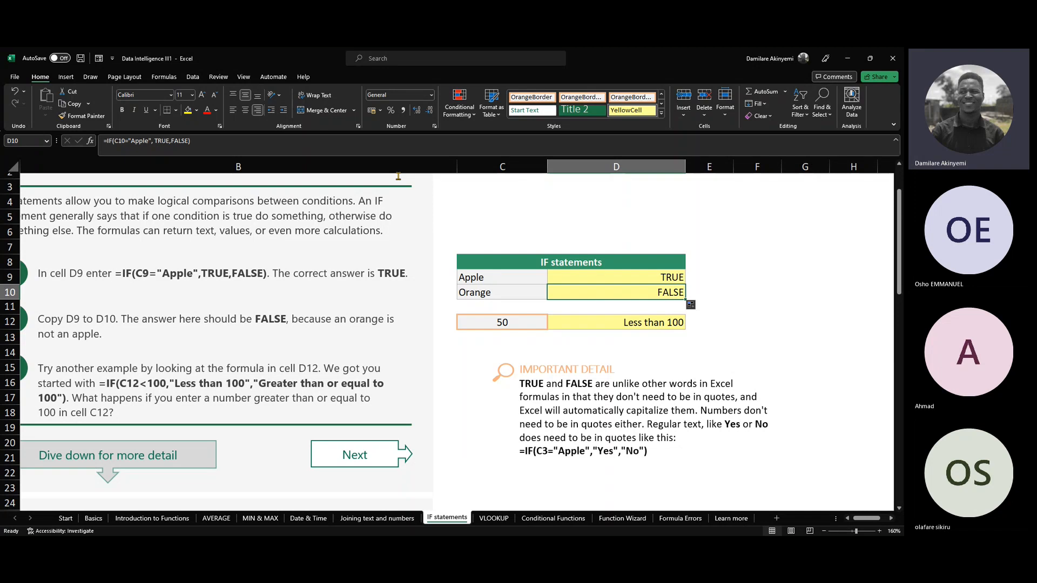
click(526, 278)
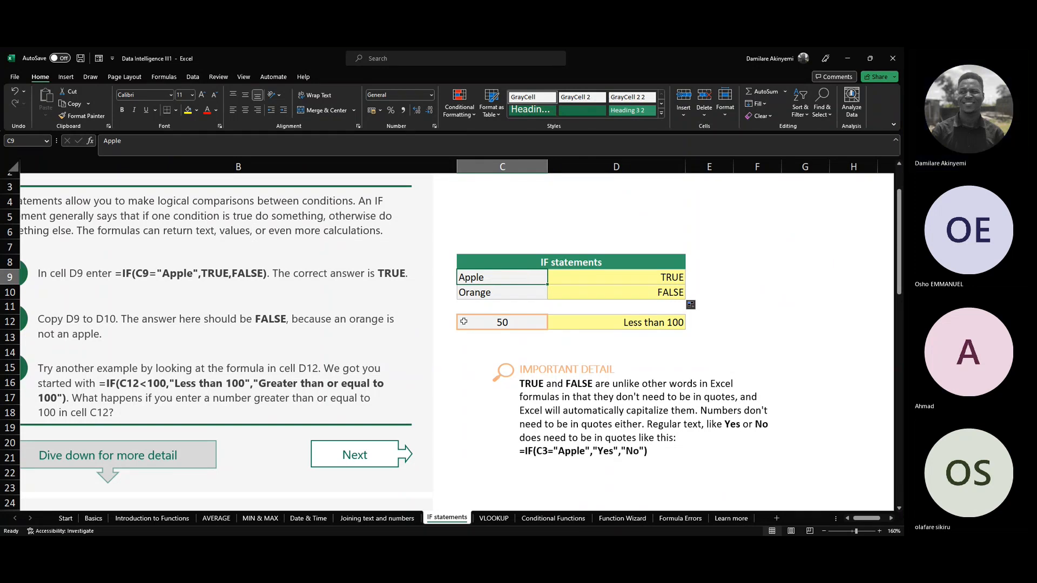
key(alt+Tab)
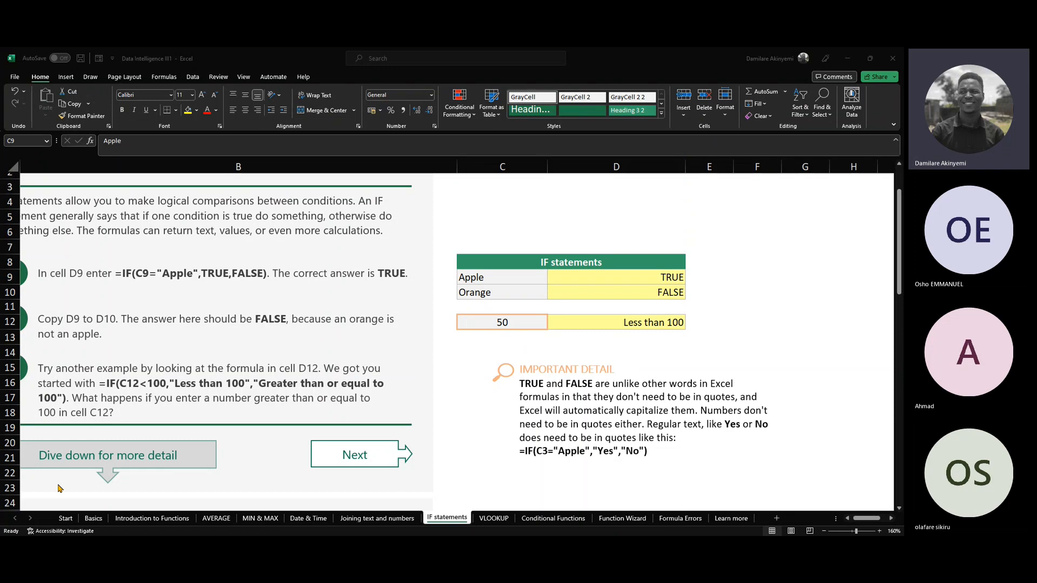